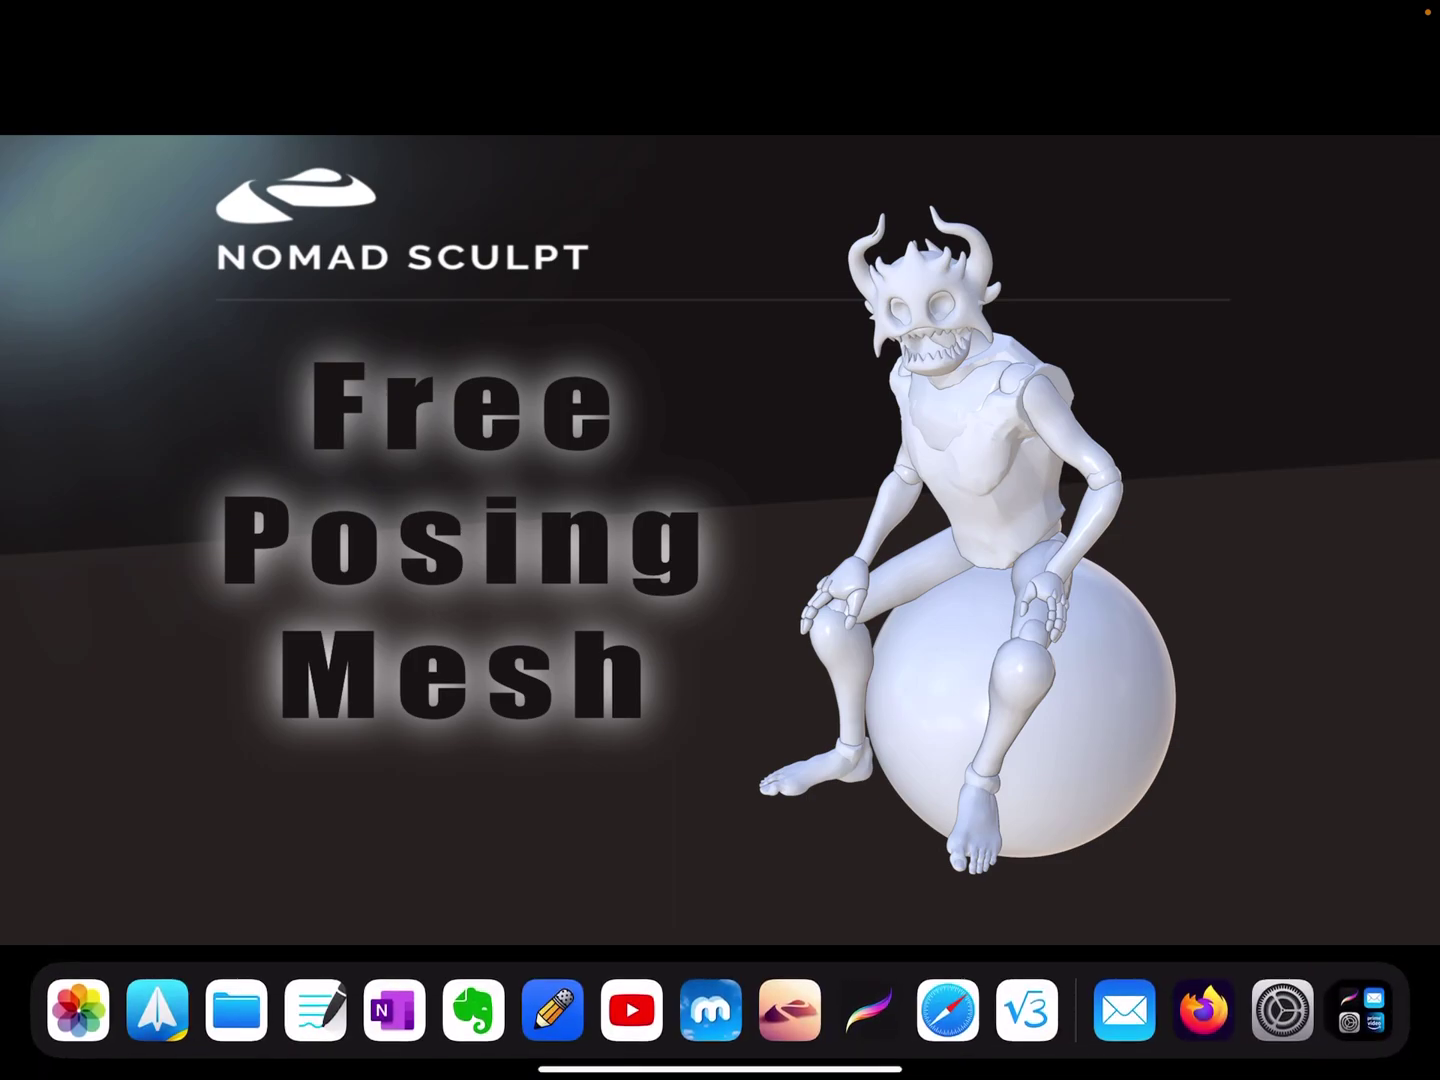
Step: Launch Nomad Sculpt with the horned posing figure seated on a sphere loaded
click(789, 1009)
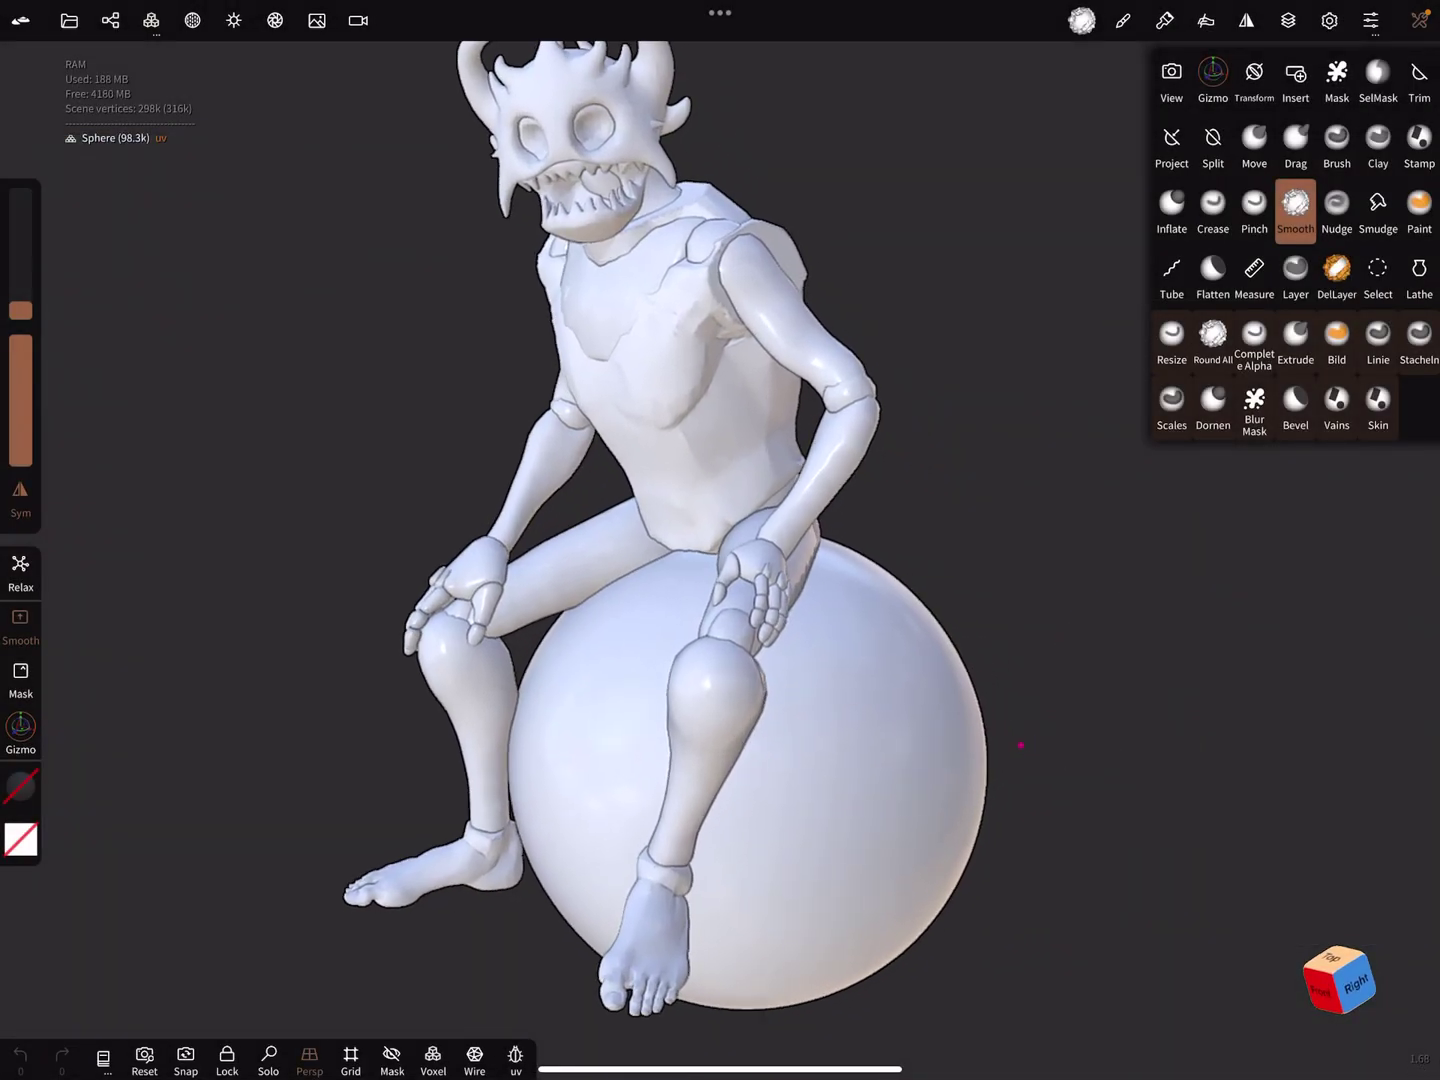
mouse_move(1140, 668)
mouse_down()
mouse_move(1036, 737)
mouse_move(1026, 720)
mouse_up()
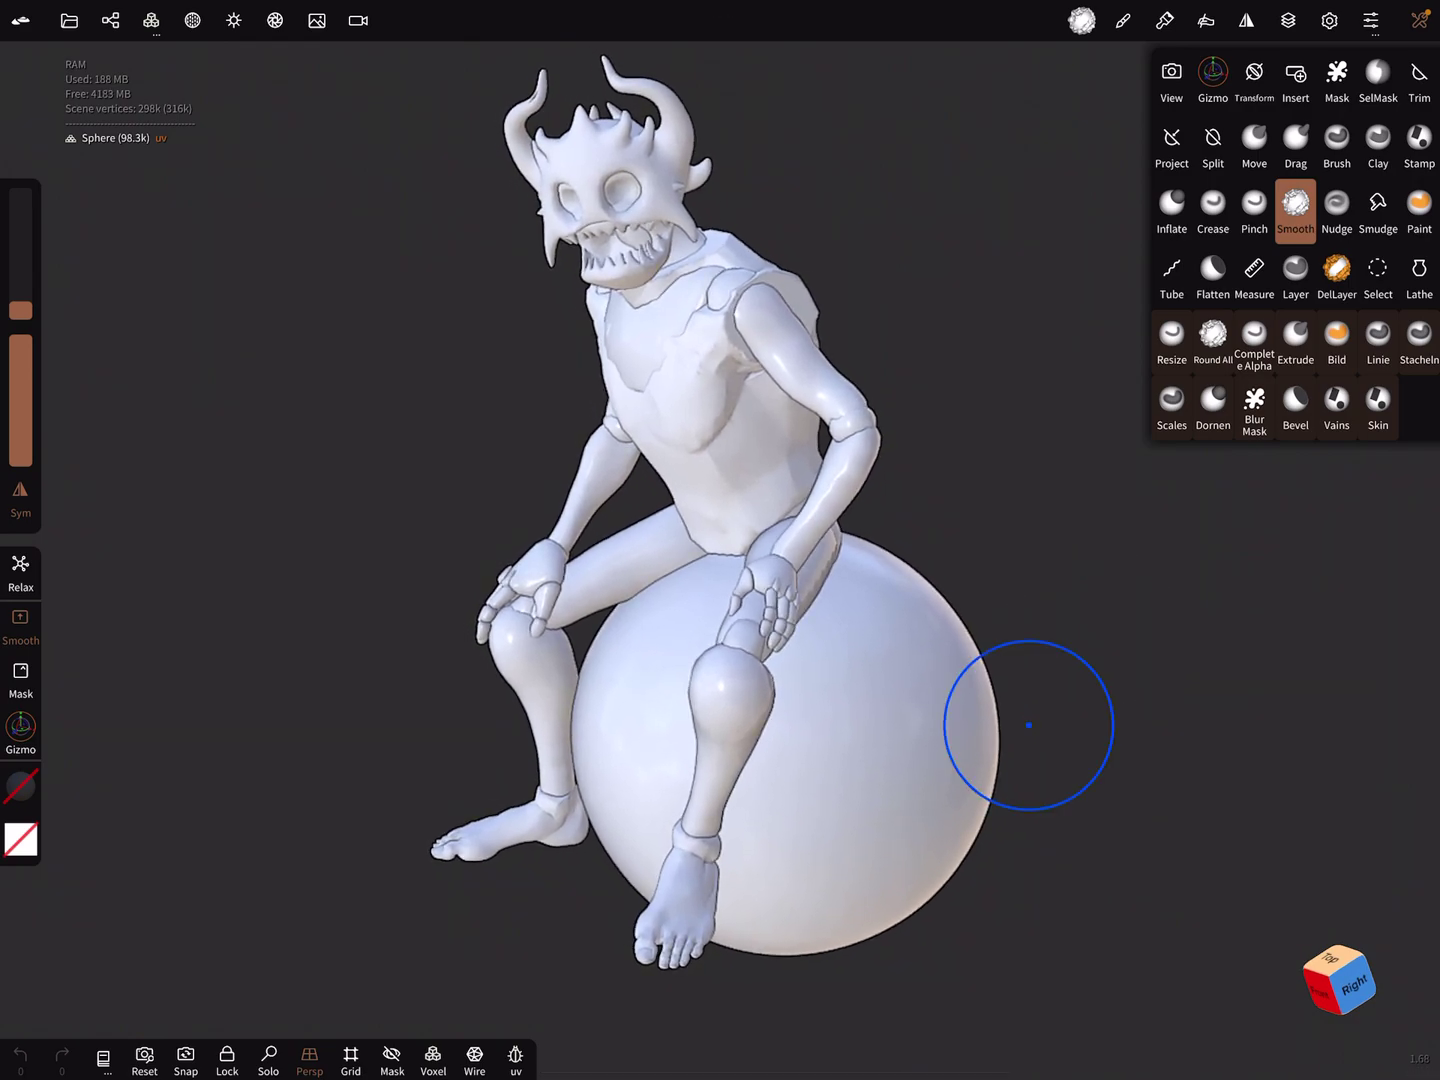
drag(1029, 724, 1124, 602)
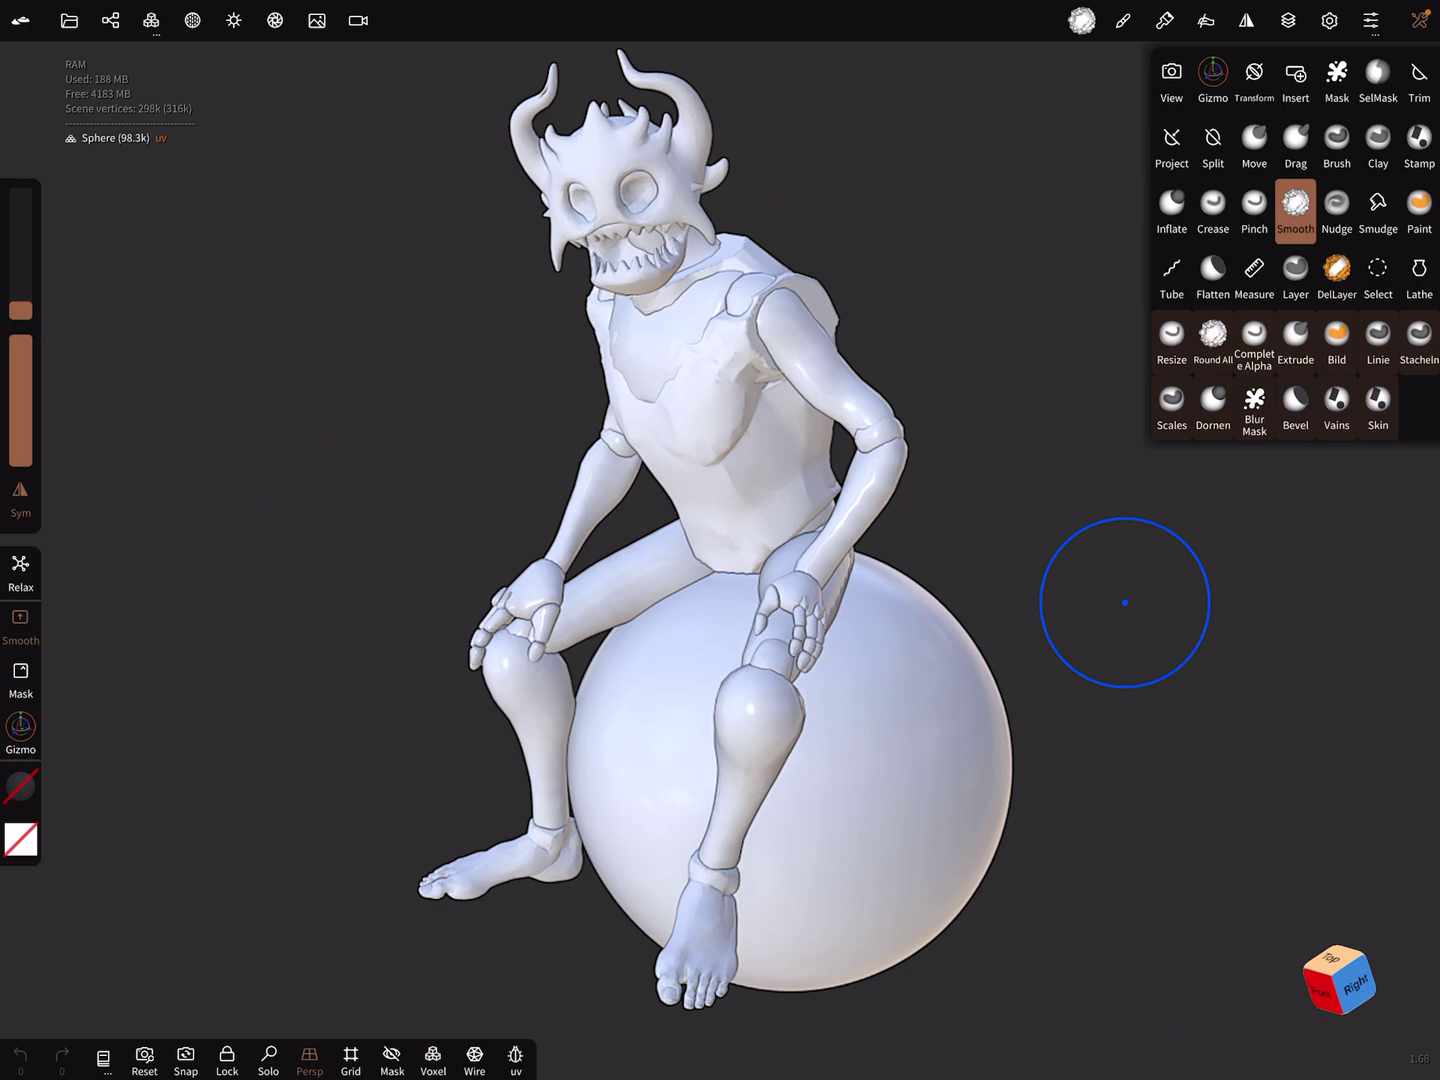
scroll(1124, 601, up, 3)
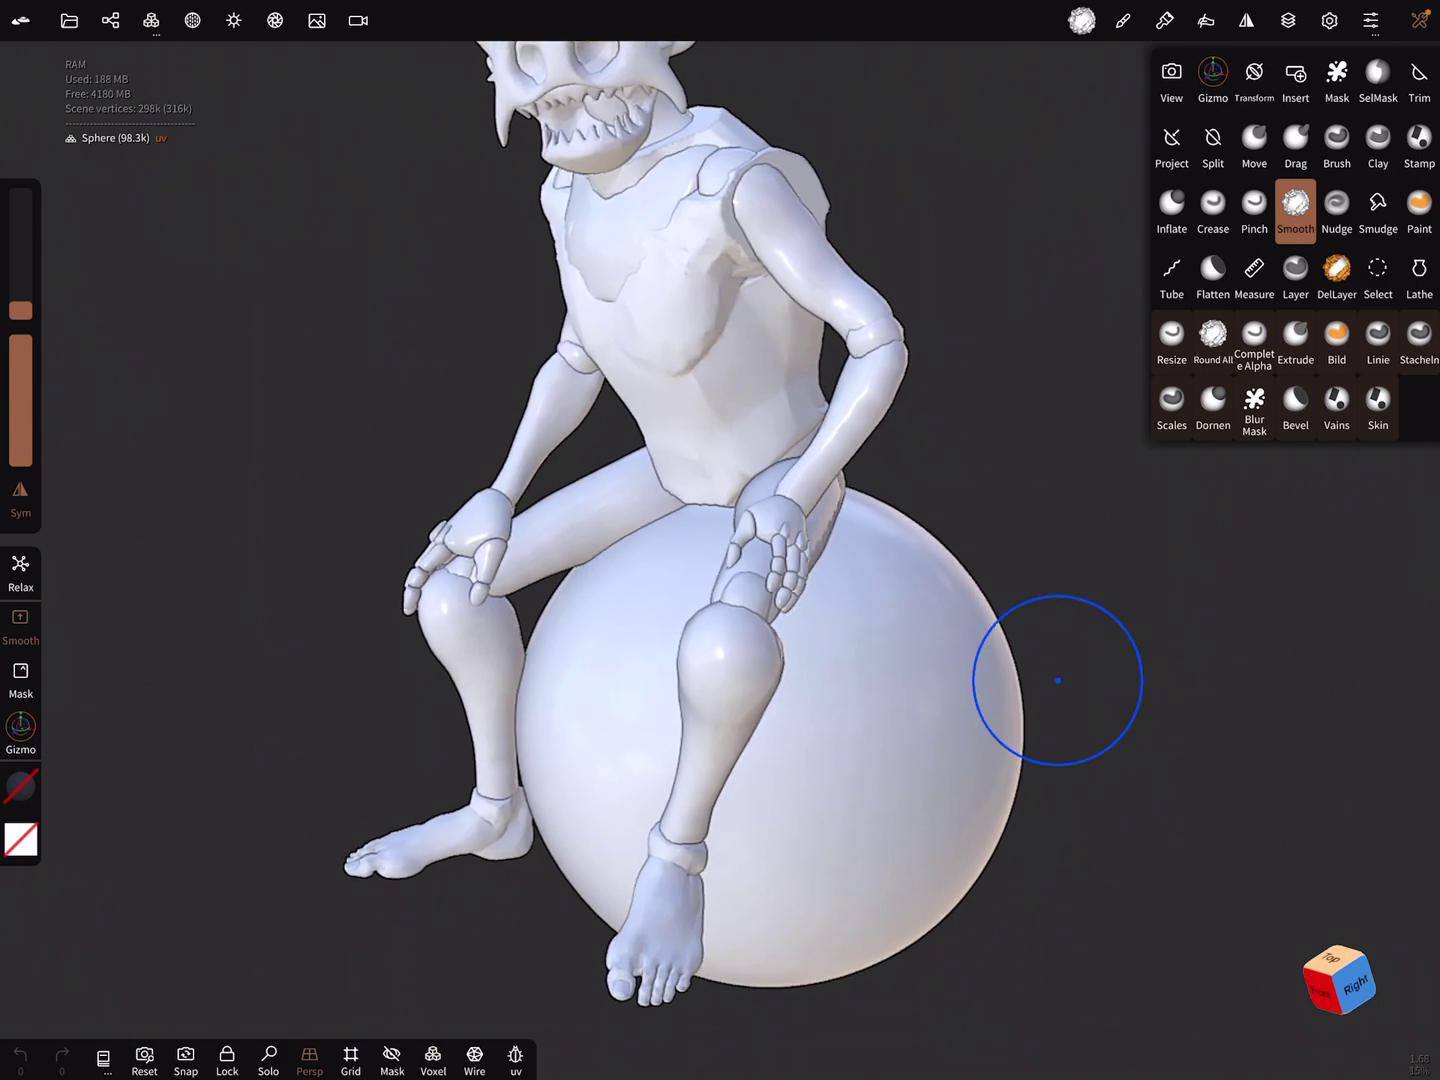
mouse_move(1058, 680)
mouse_down()
mouse_move(1138, 597)
mouse_move(970, 863)
mouse_move(1074, 711)
mouse_move(1094, 734)
mouse_up()
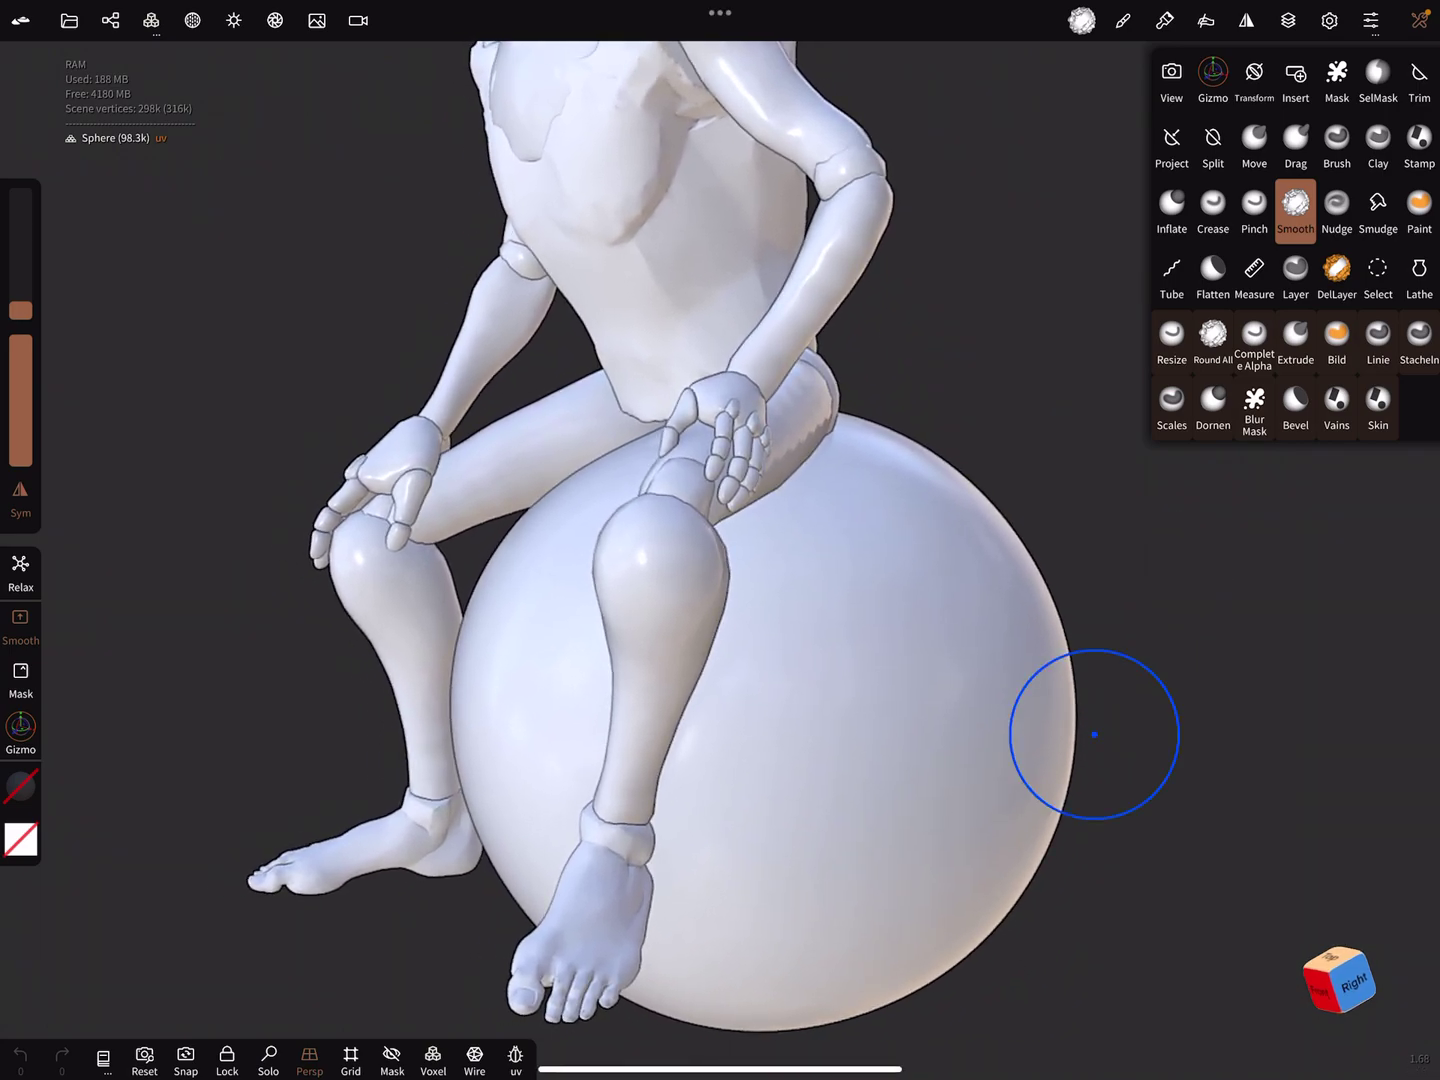
Step: Turn on the wireframe, select the right shin and Multires-subdivide it
click(474, 1058)
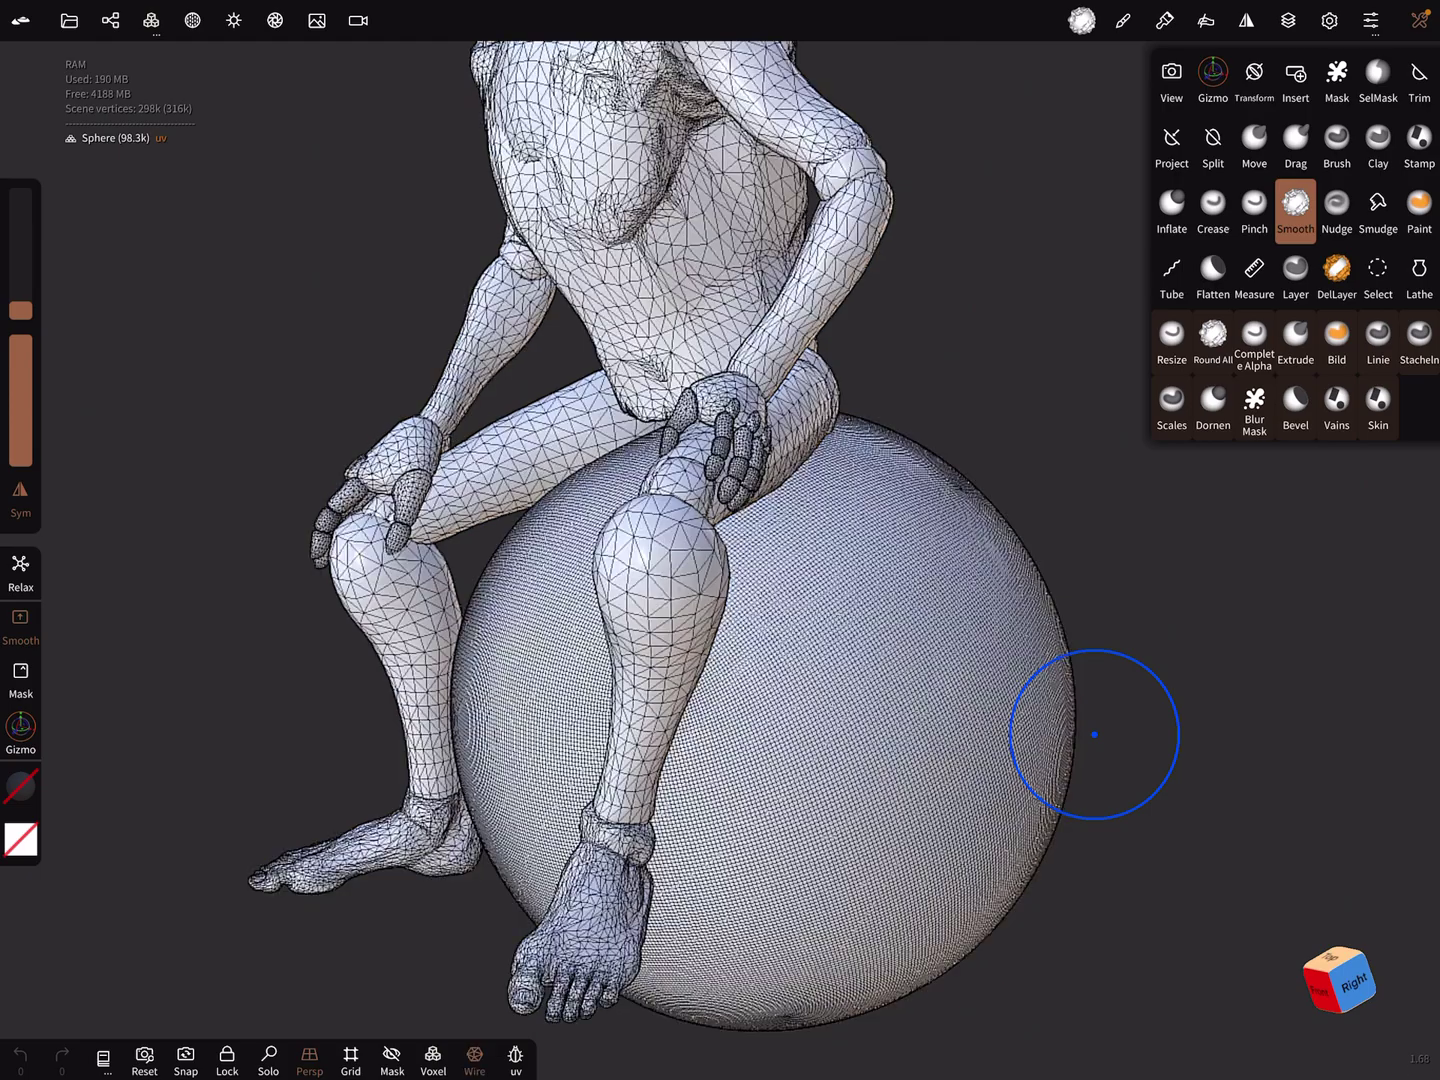
click(659, 596)
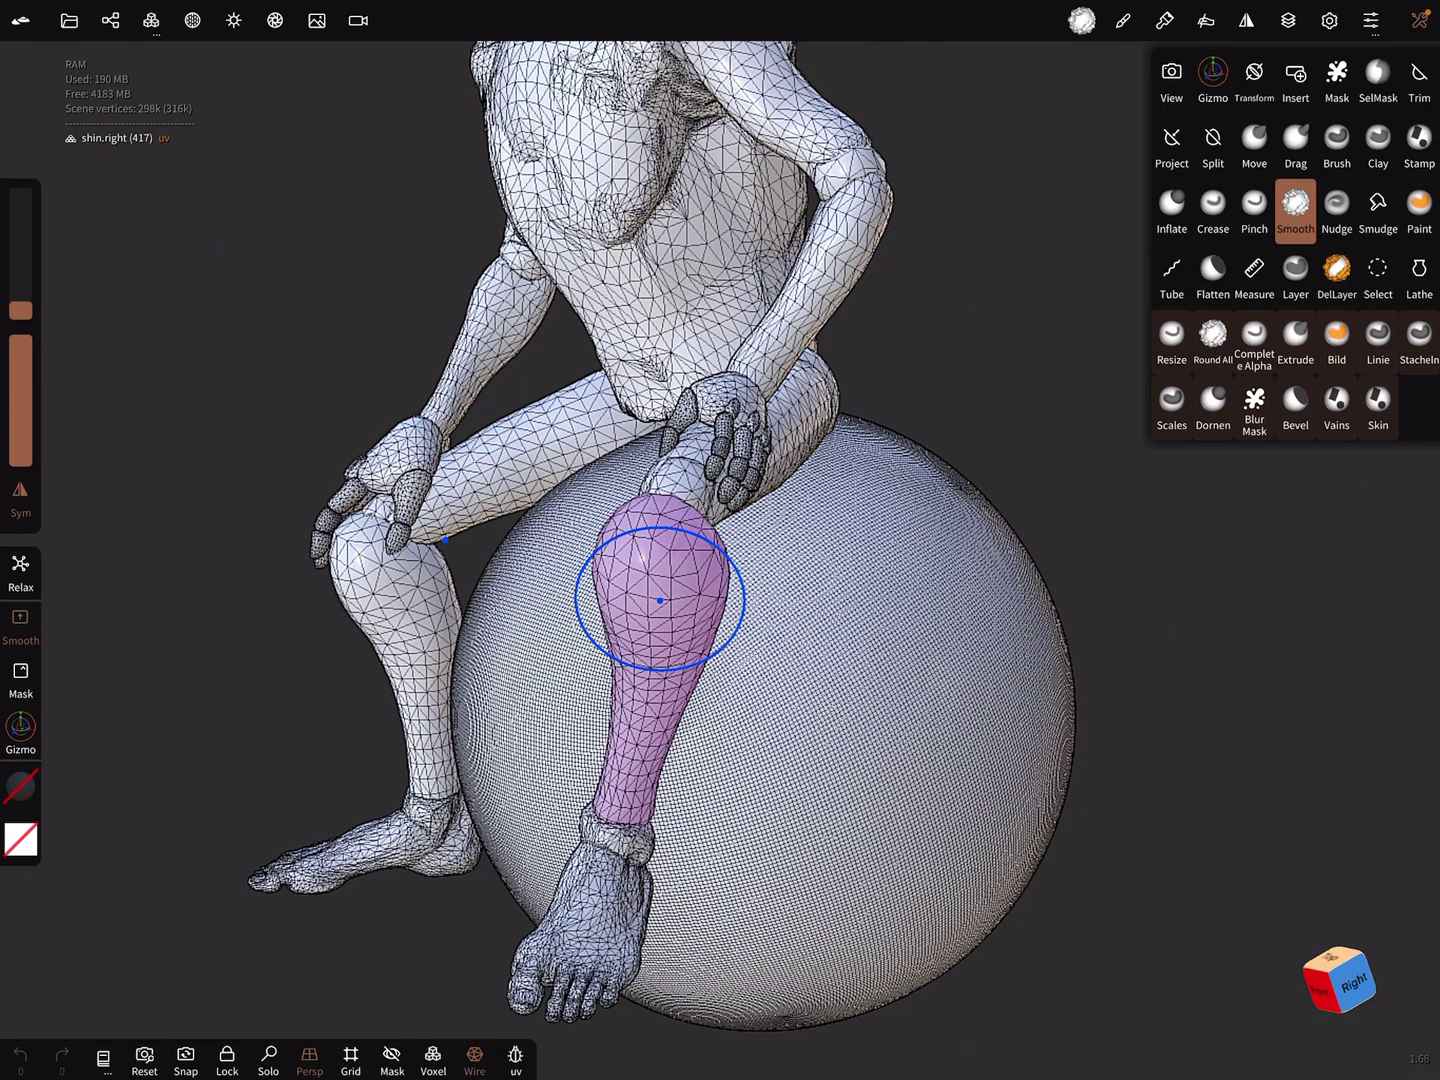
click(151, 21)
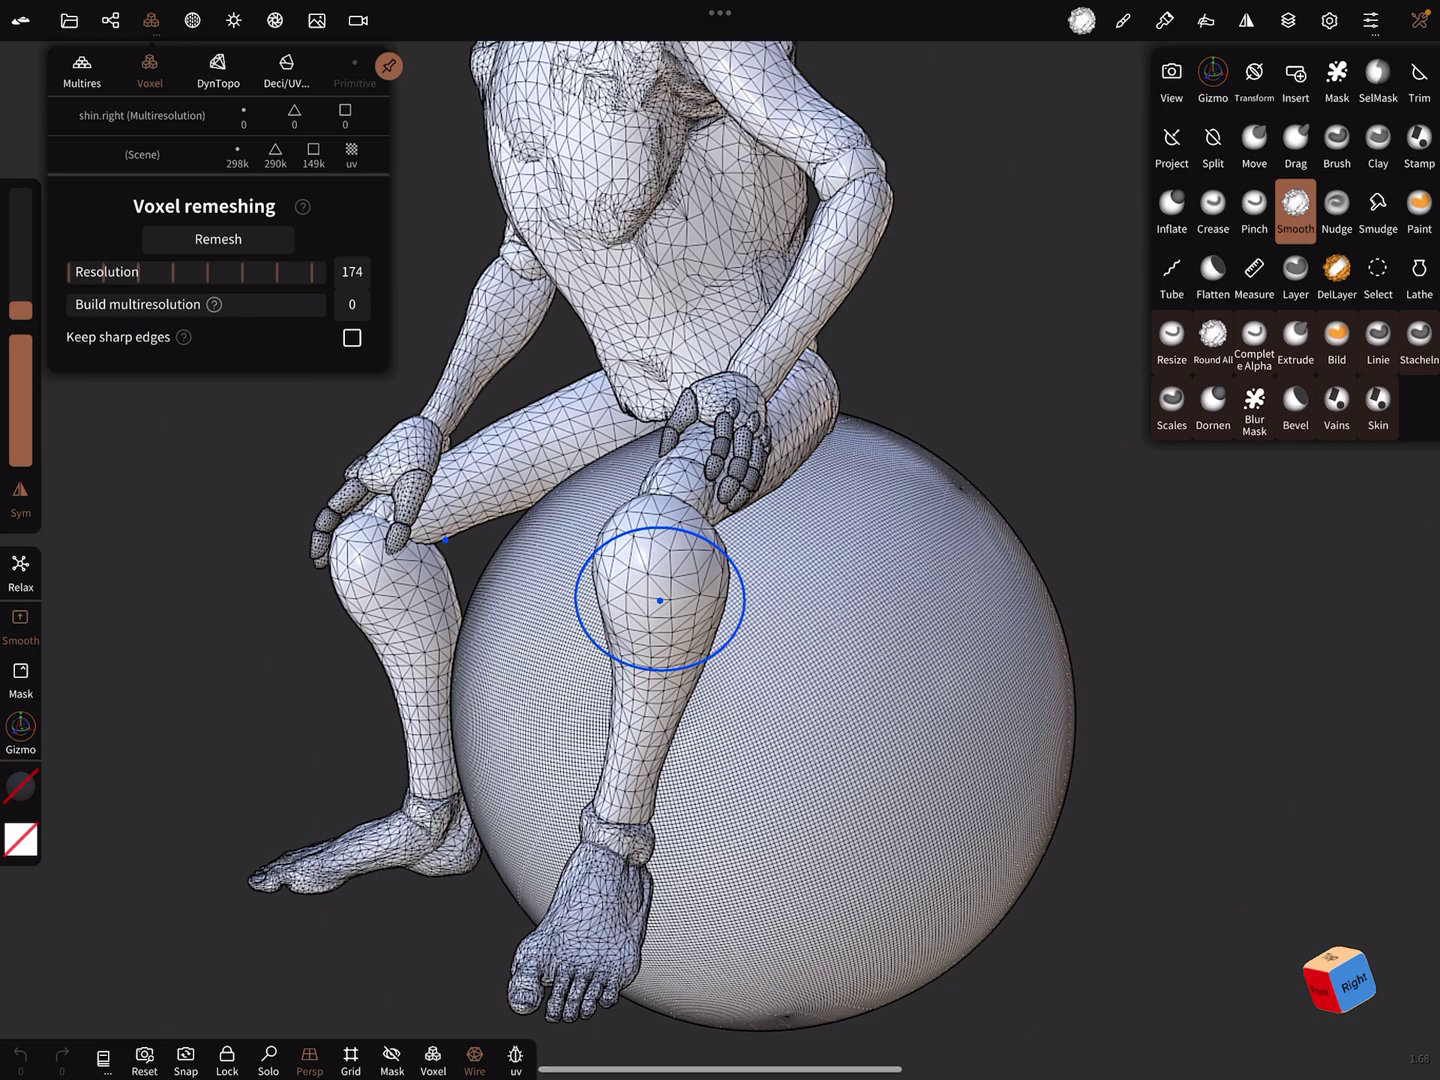
click(81, 70)
click(295, 271)
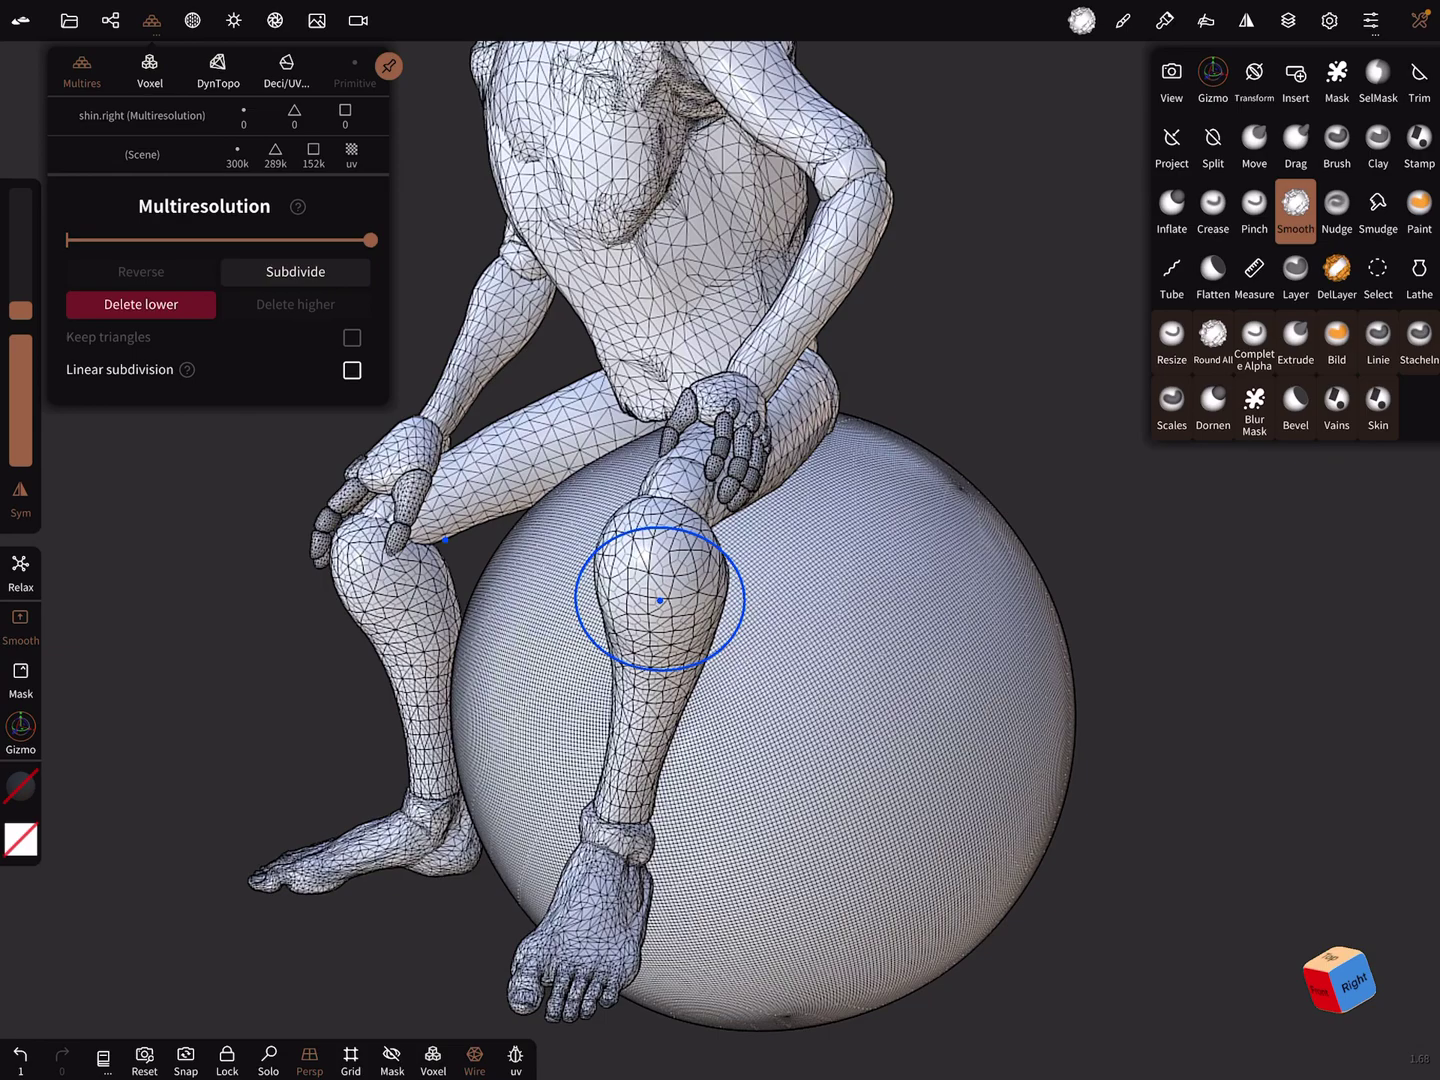
Step: Voxel-remesh the right shin at resolution 172, discarding its multiresolution levels
click(149, 70)
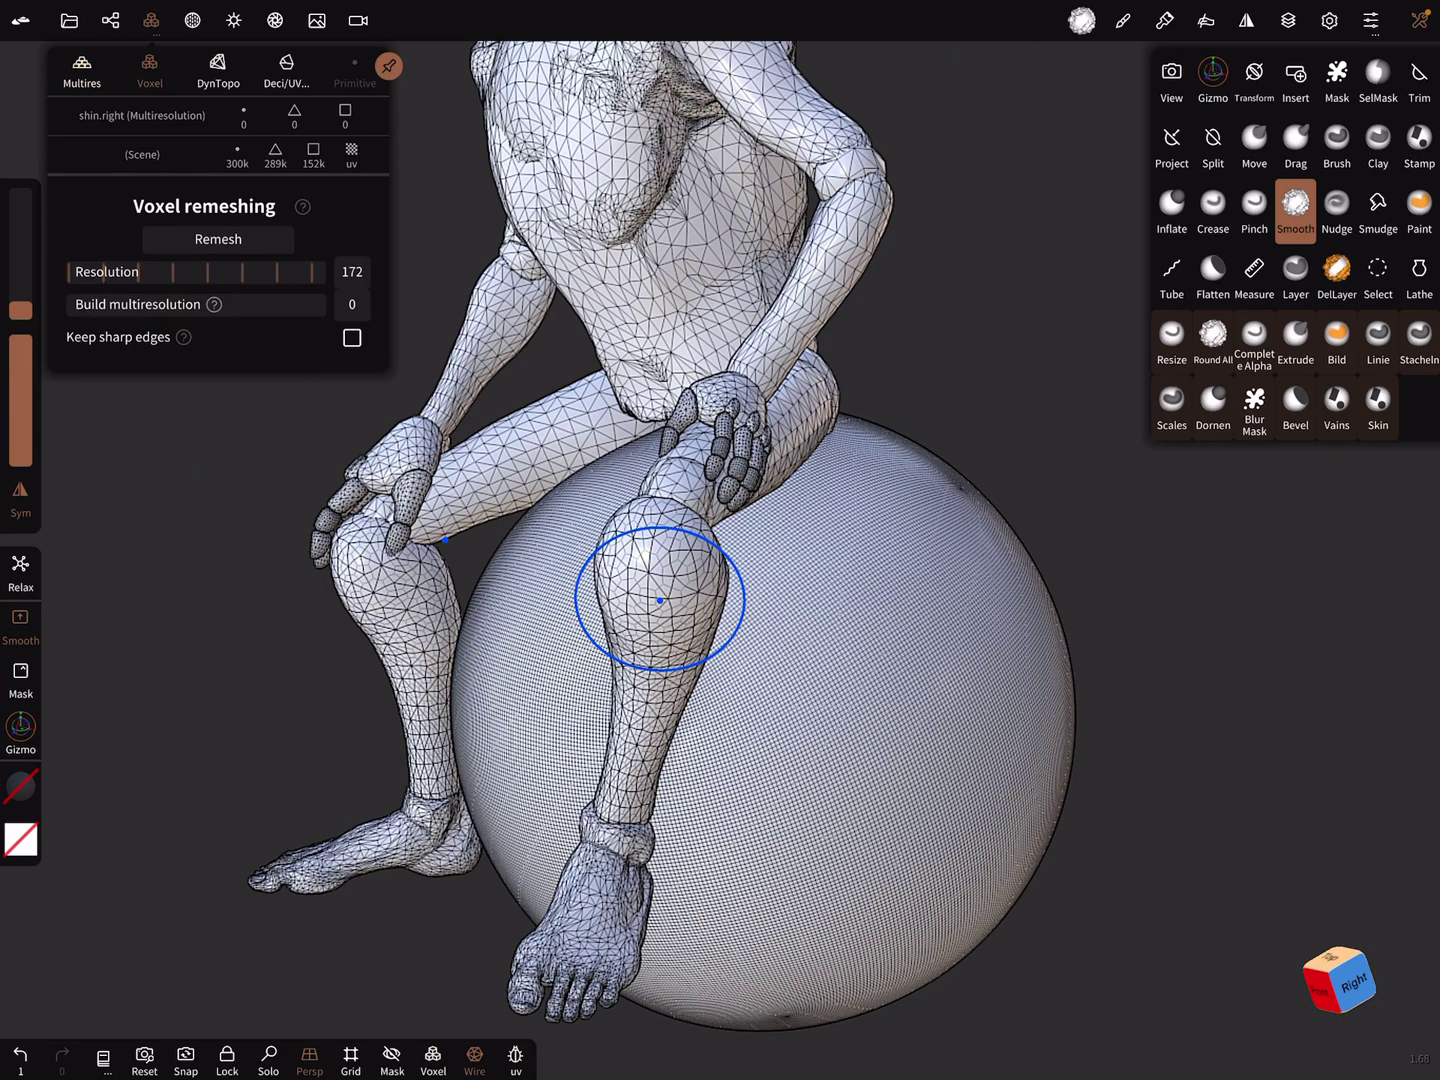
click(218, 238)
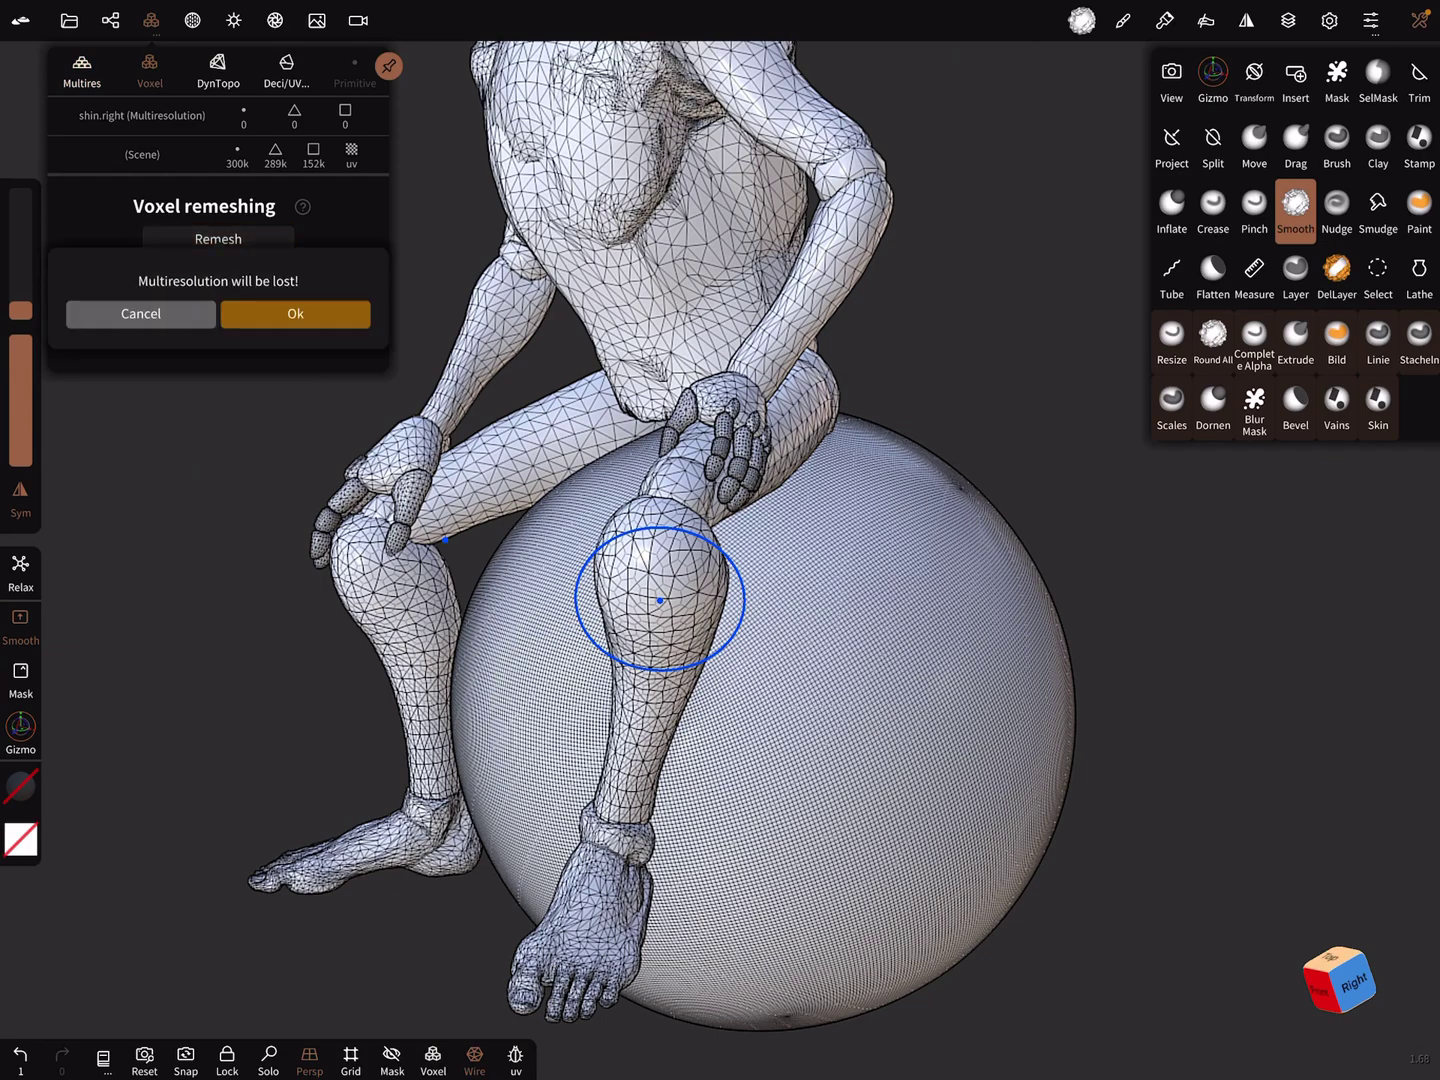
click(294, 313)
scroll(1155, 521, up, 3)
scroll(1156, 521, up, 3)
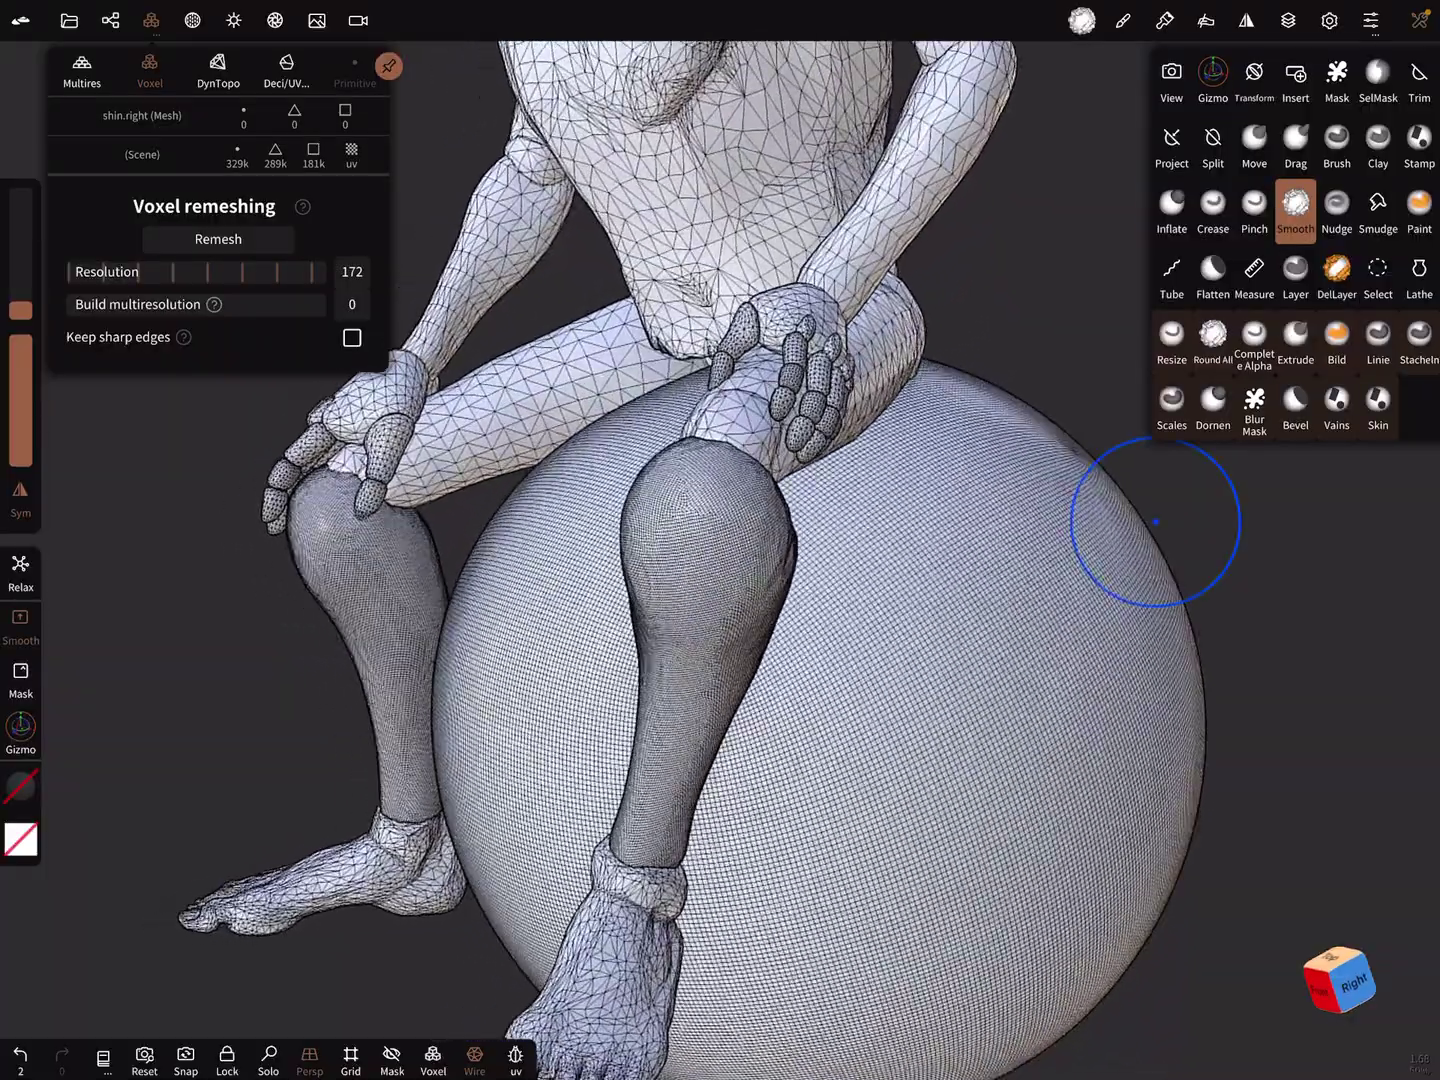
scroll(955, 615, up, 3)
scroll(1012, 653, up, 3)
scroll(1074, 687, up, 3)
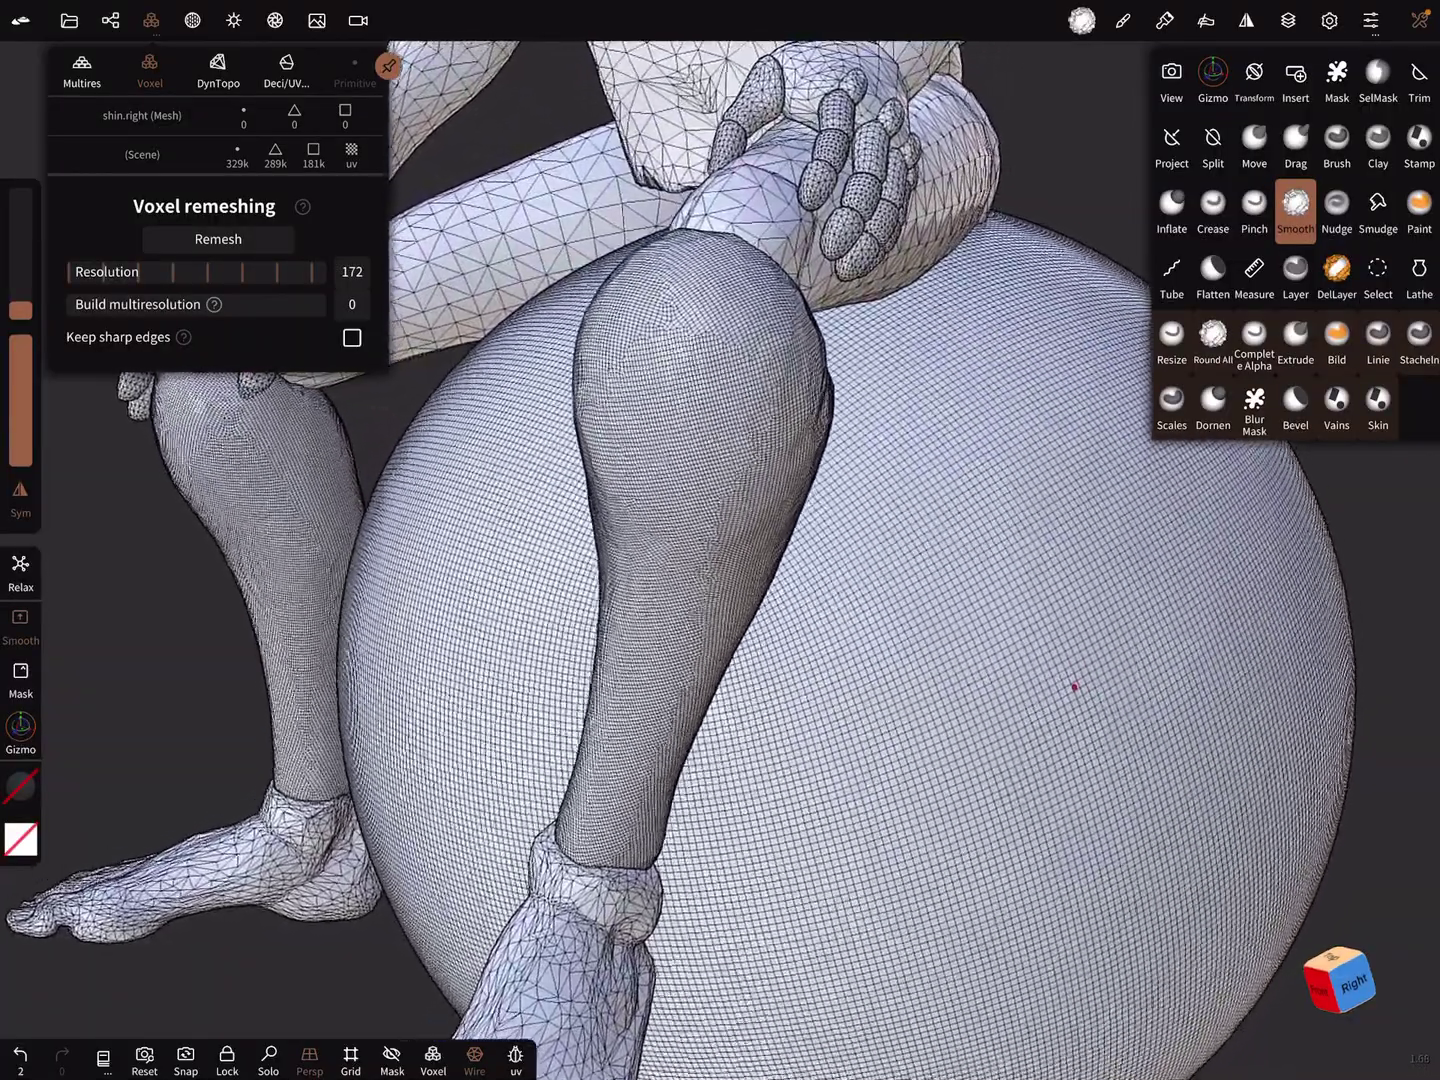
scroll(1074, 686, up, 2)
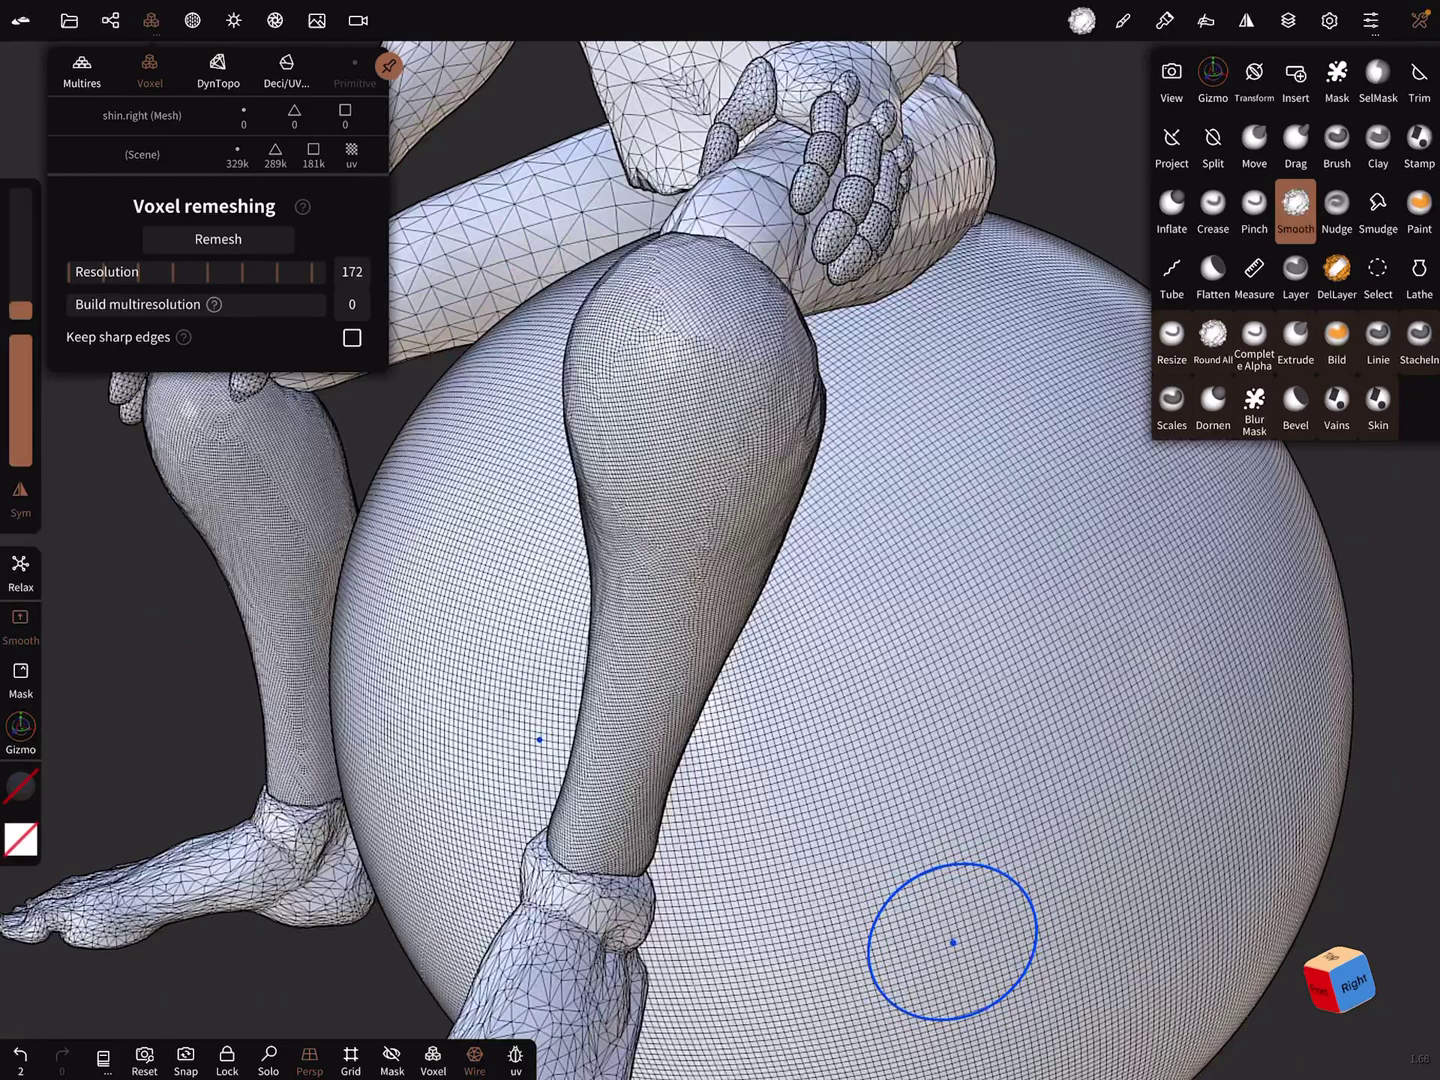
key(shift)
Step: Undo a stray stroke on the shin and shrink the brush radius
drag(714, 379, 675, 618)
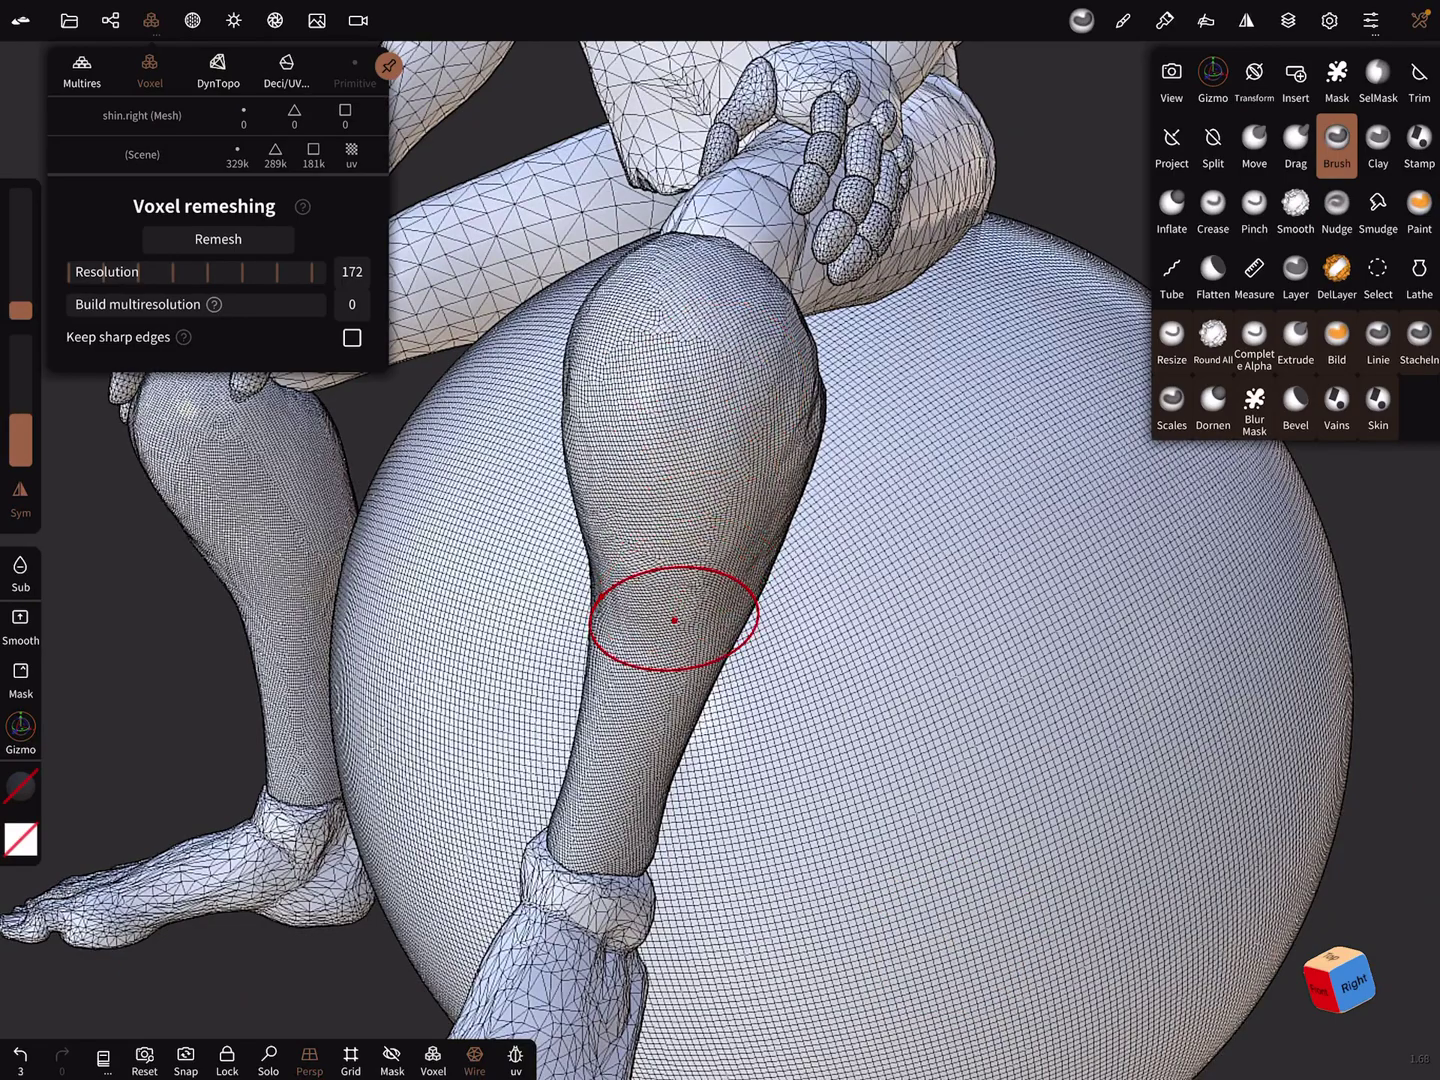
key(ctrl+z)
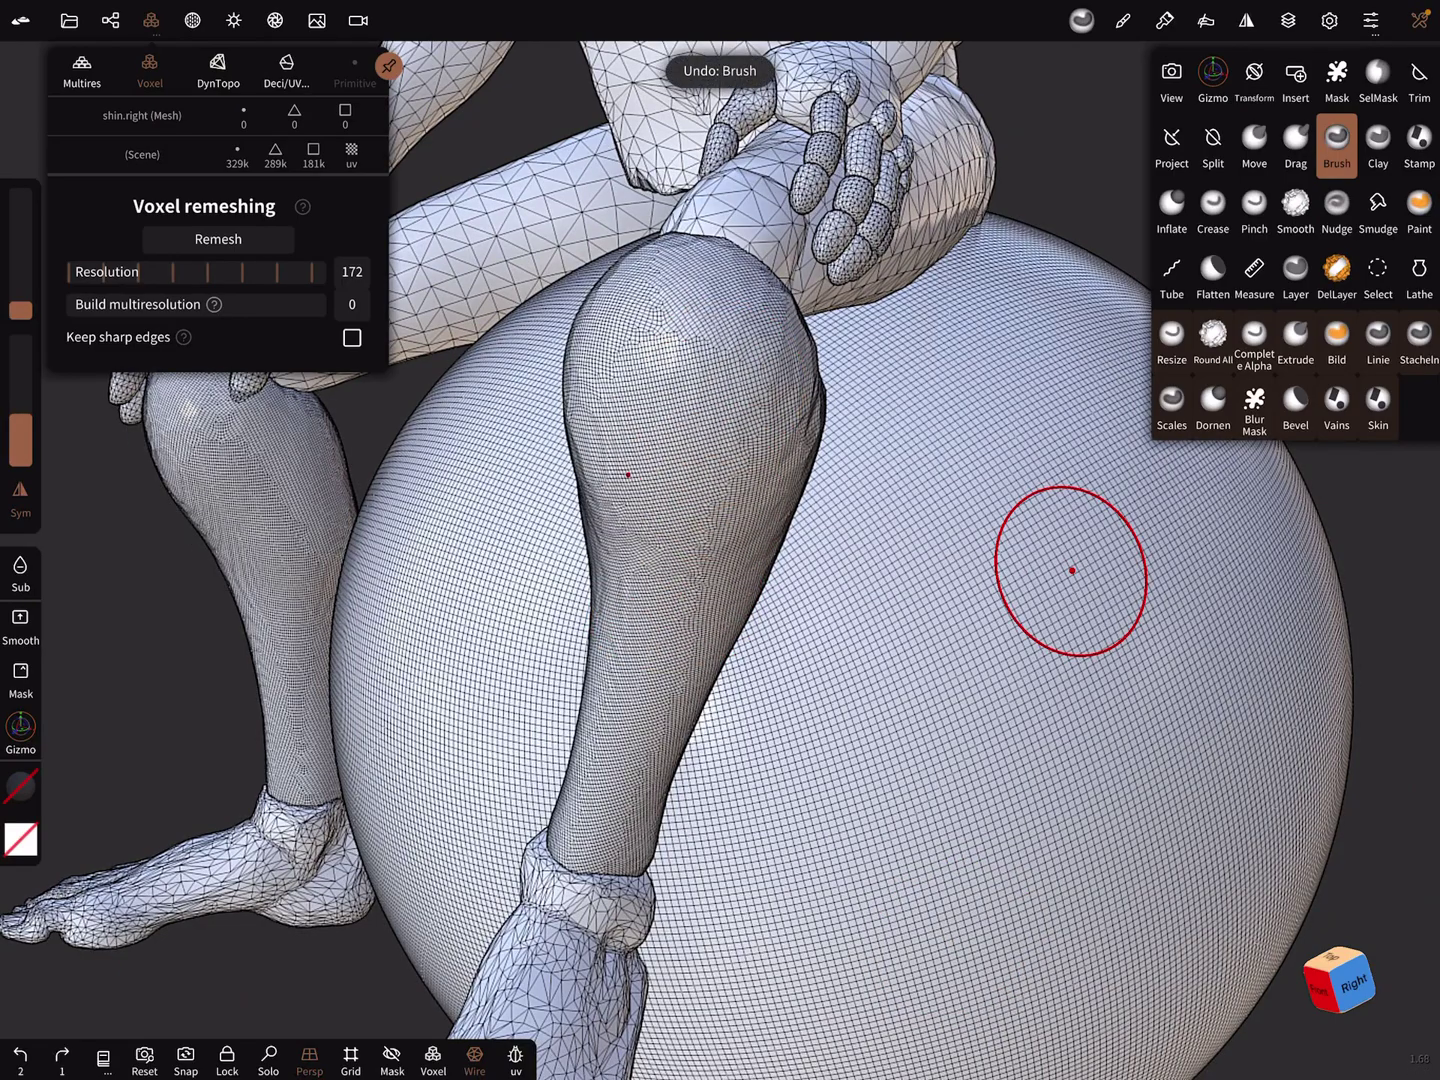
drag(20, 309, 21, 315)
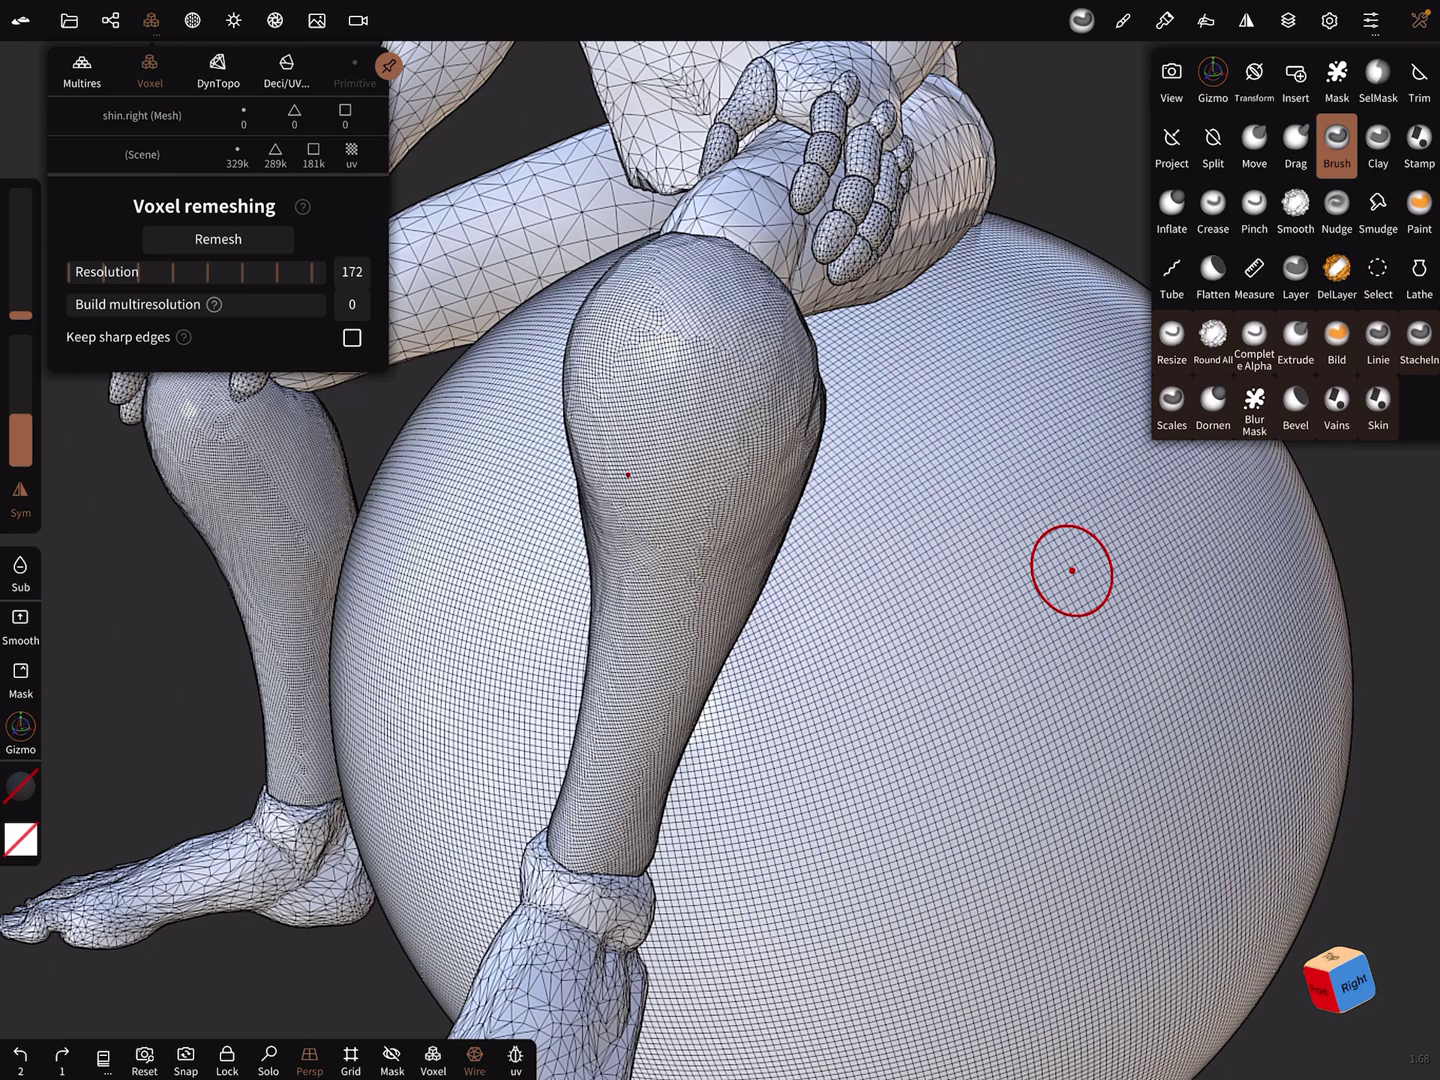
Step: Set the paint colour to dark red #a73b3b
click(1165, 21)
click(1150, 429)
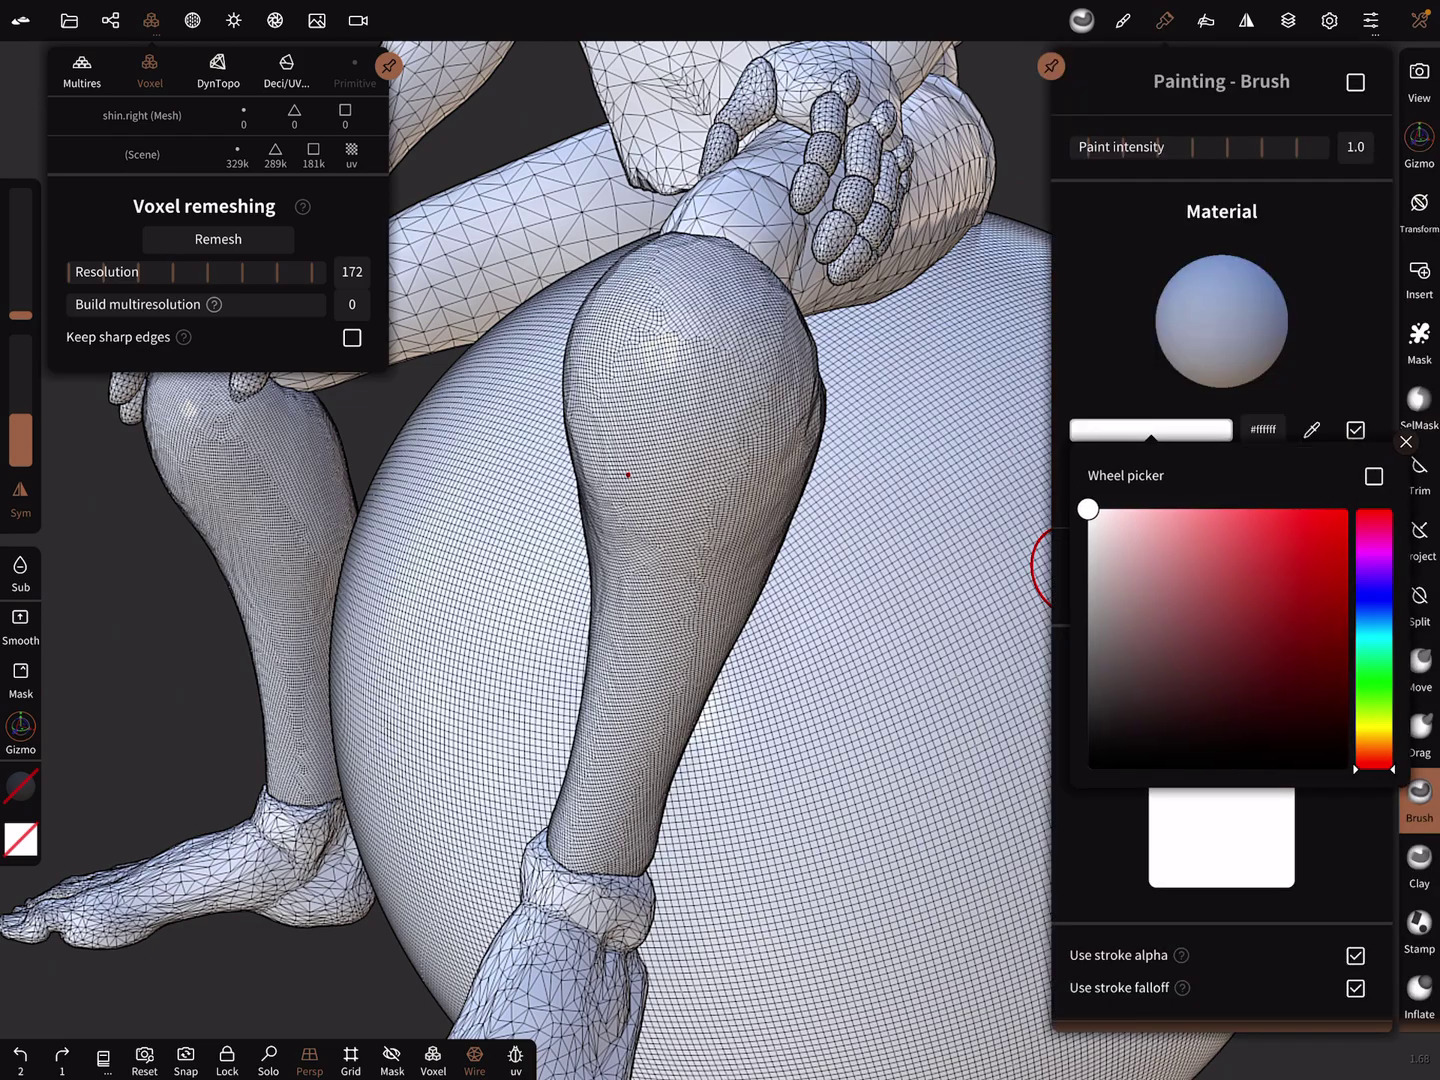
drag(1212, 530, 1257, 597)
click(1405, 441)
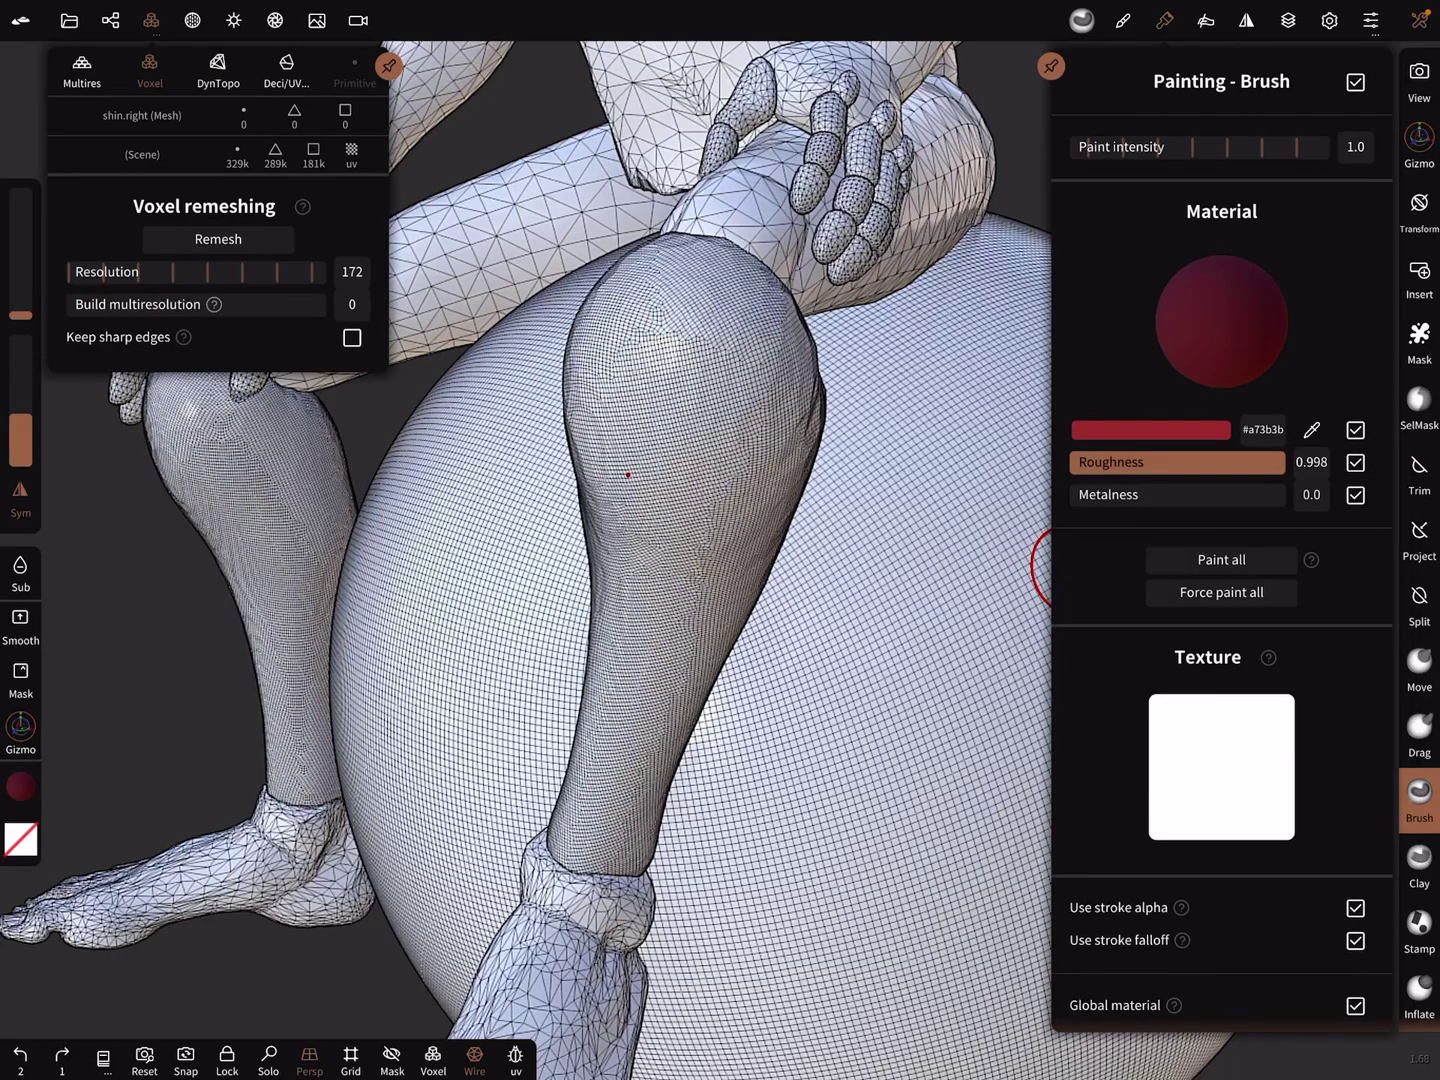
Step: Paint dark red over the knee and down the front of the shin
drag(20, 421, 20, 414)
mouse_move(630, 337)
mouse_down()
mouse_move(689, 452)
mouse_move(680, 591)
mouse_move(604, 781)
mouse_up()
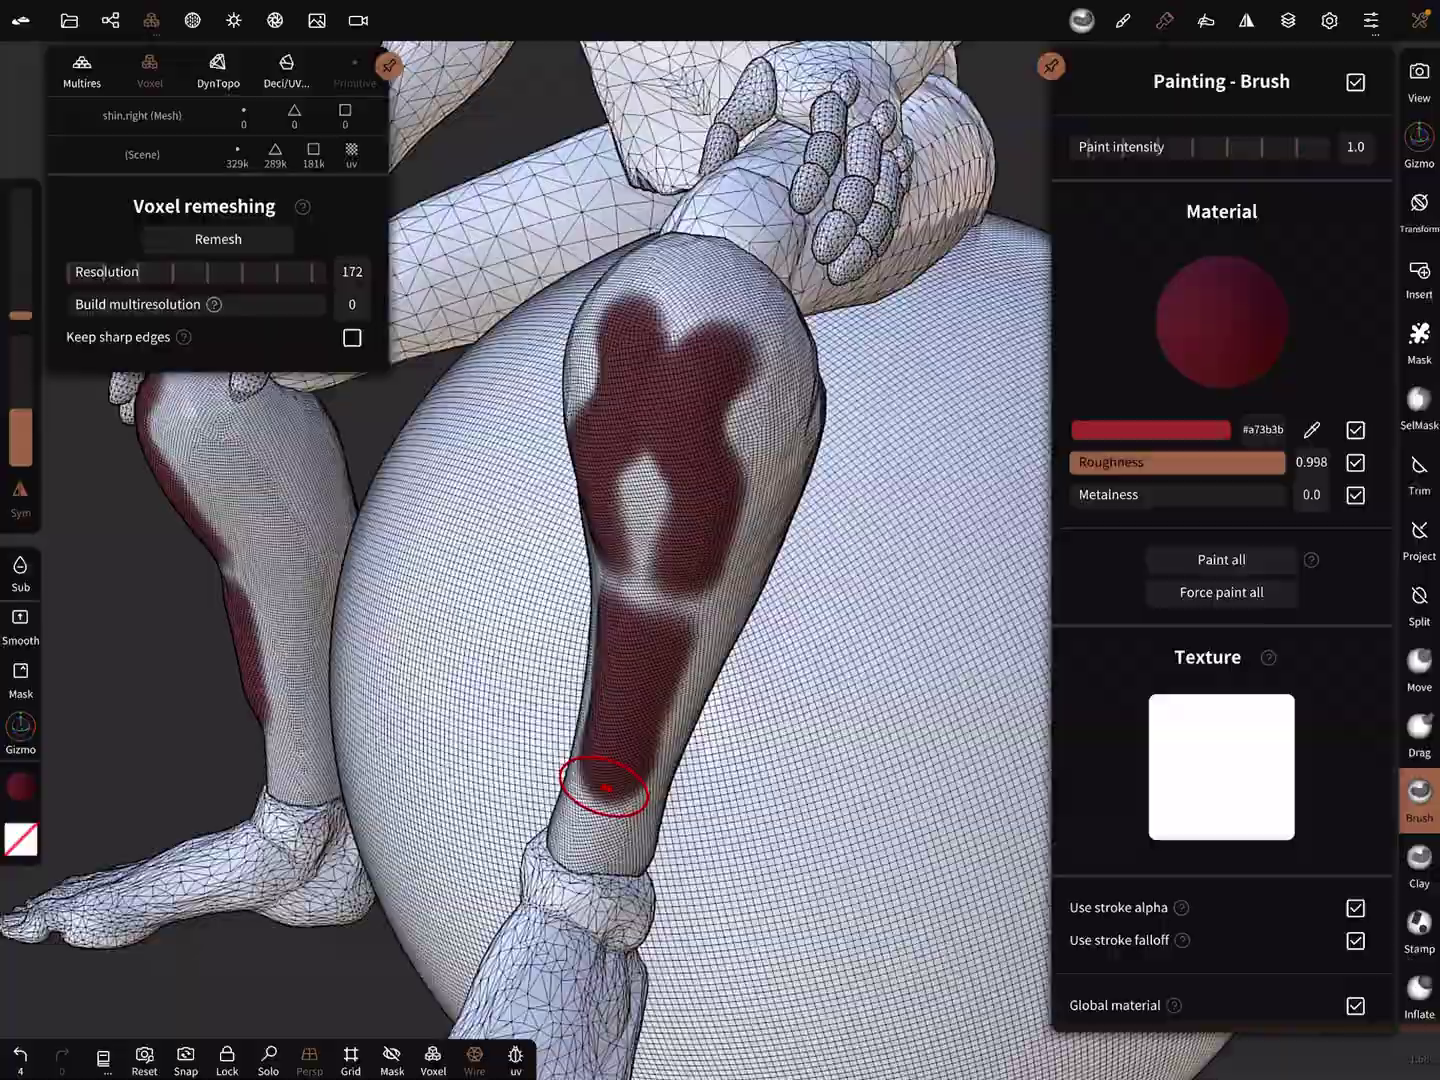
mouse_move(604, 781)
middle_down()
mouse_move(799, 664)
mouse_move(787, 637)
mouse_move(797, 585)
mouse_move(897, 611)
mouse_move(829, 652)
mouse_move(779, 640)
mouse_move(896, 588)
mouse_move(810, 733)
middle_up()
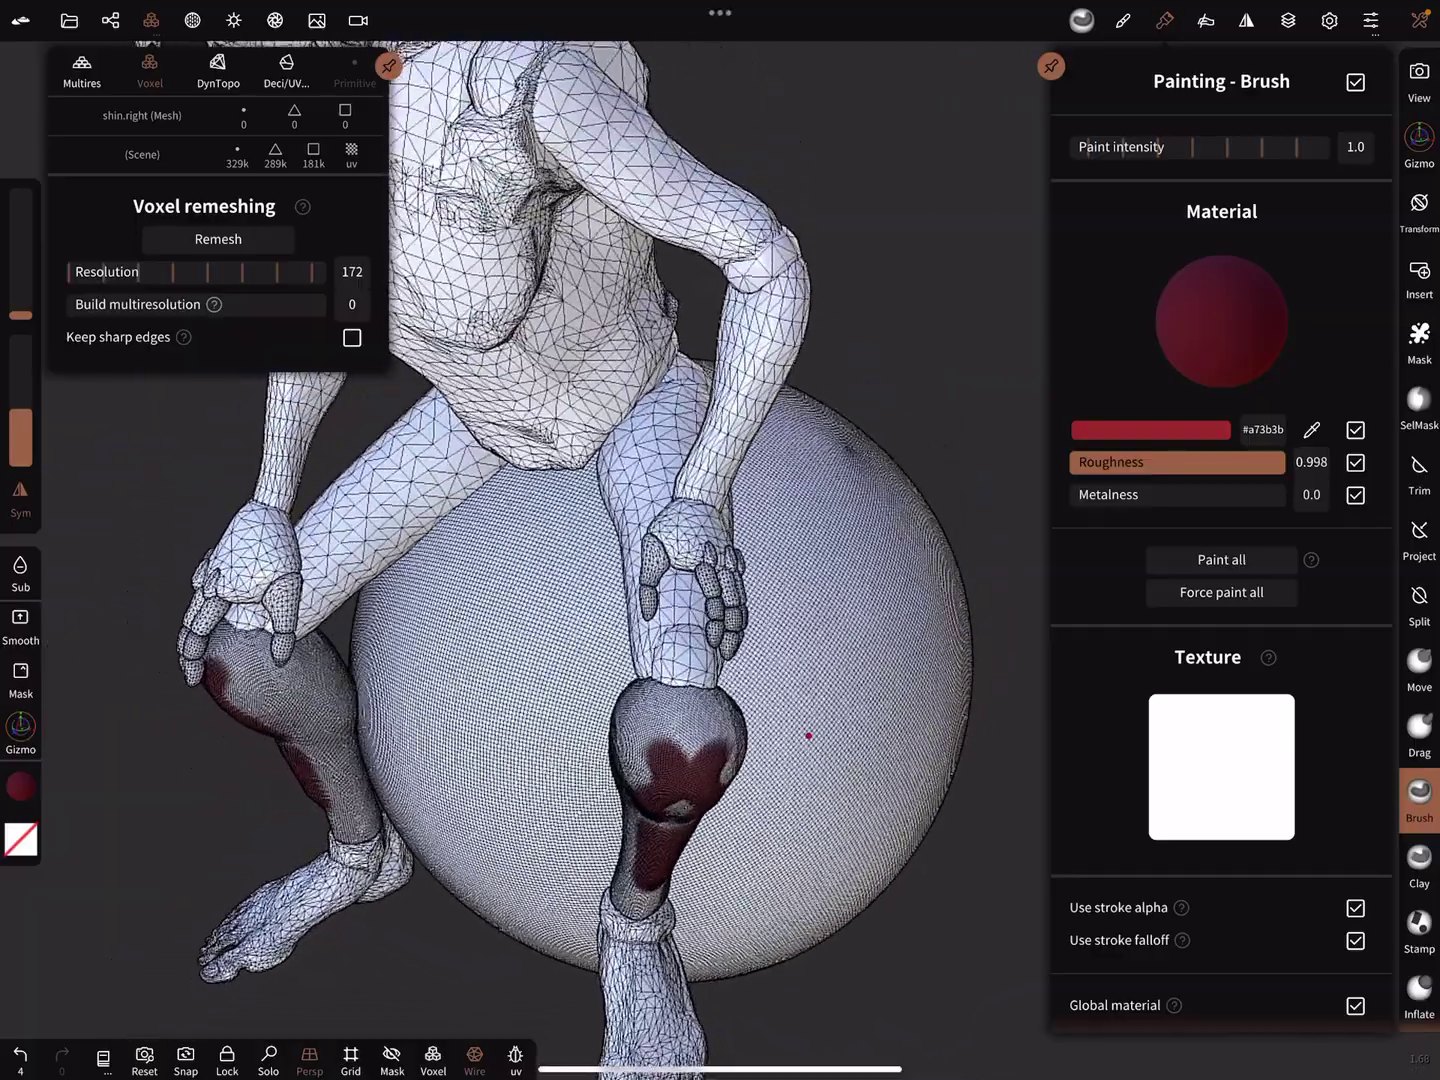
Step: Rotate the right forearm at the elbow with the transform gizmo
click(765, 337)
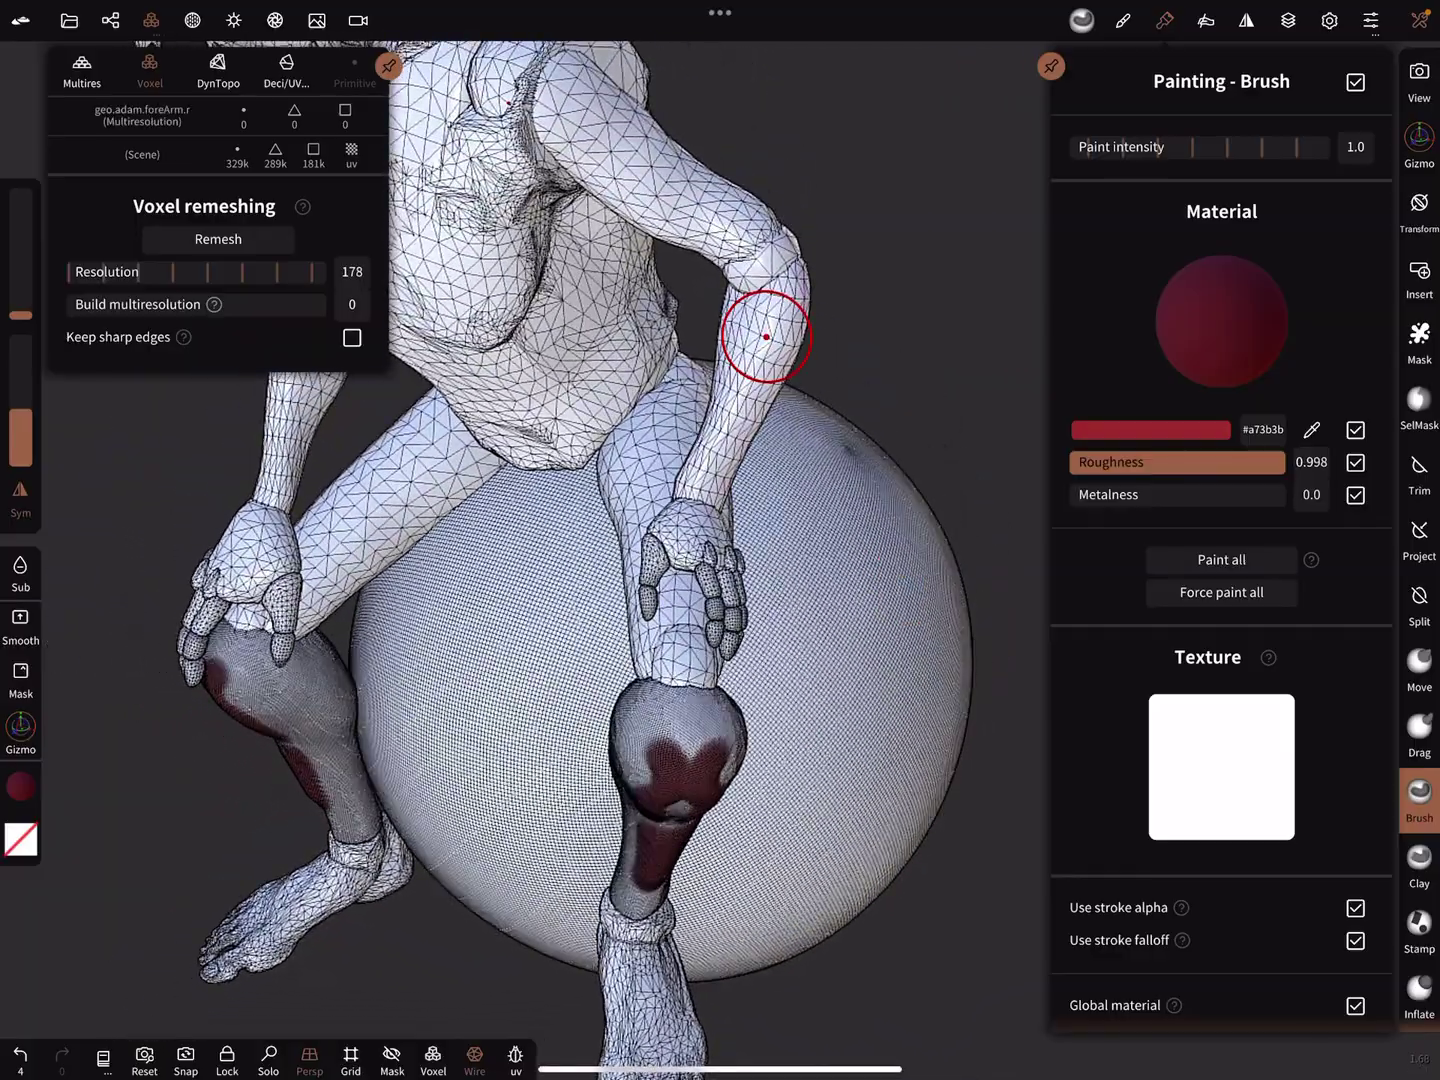
click(1165, 19)
click(1418, 144)
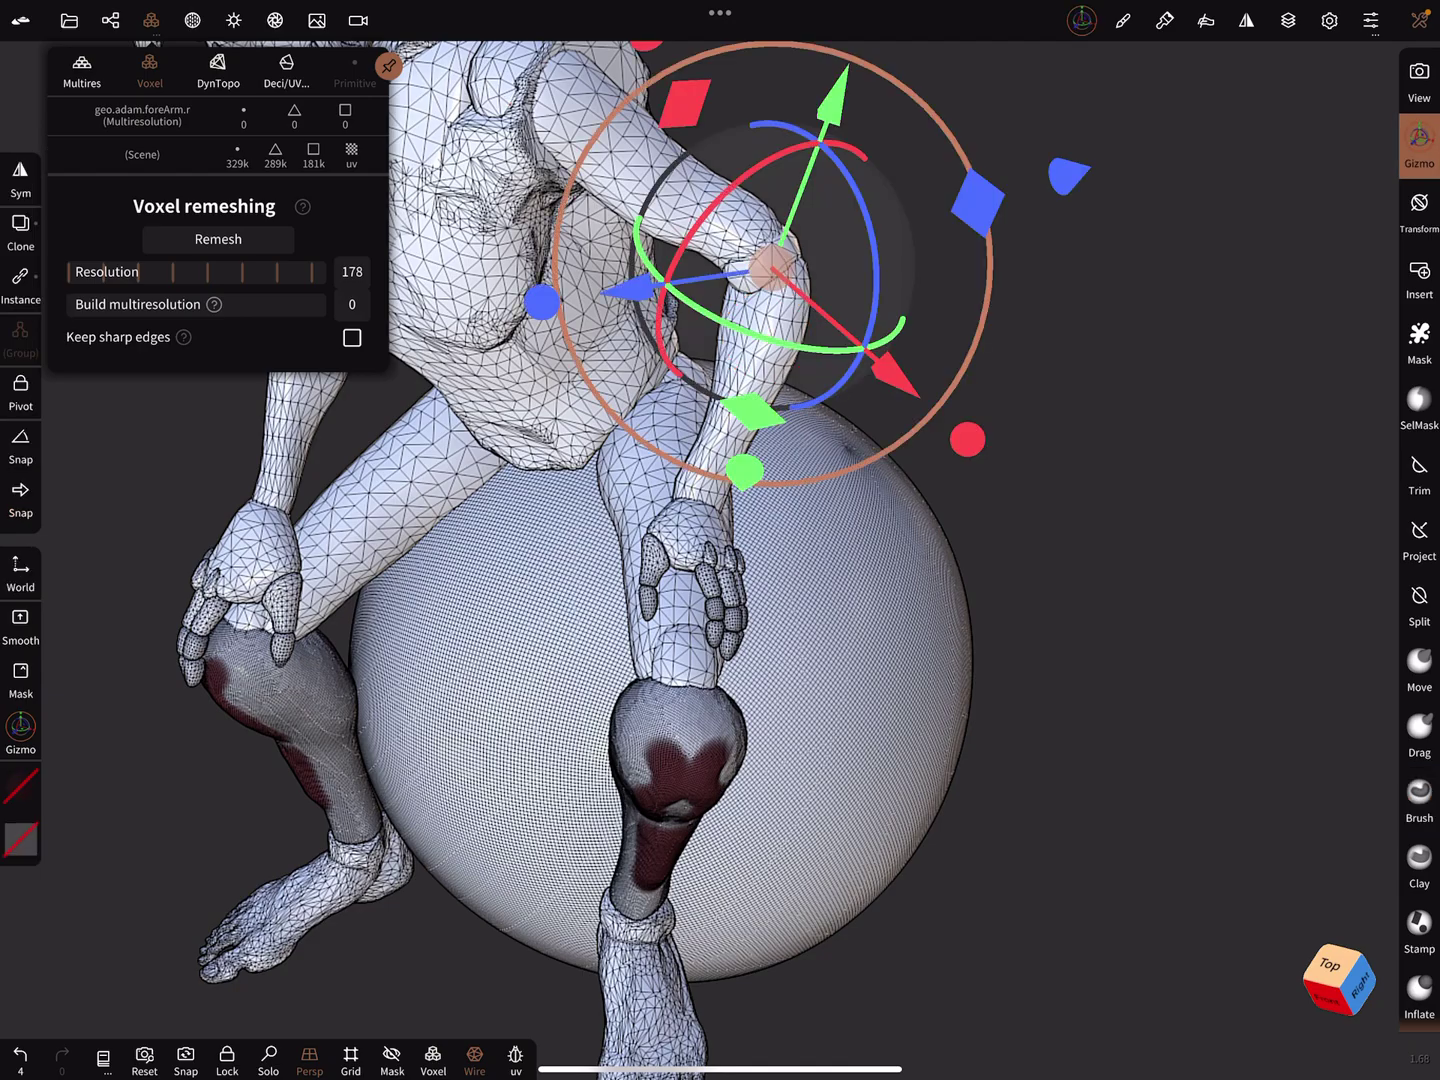
mouse_move(866, 281)
mouse_down()
mouse_move(765, 338)
mouse_move(777, 332)
mouse_up()
mouse_move(979, 608)
mouse_down()
mouse_move(1047, 591)
mouse_move(1086, 718)
mouse_move(1125, 776)
mouse_up()
Step: Select the demon head mesh and show the scene's object list
click(630, 281)
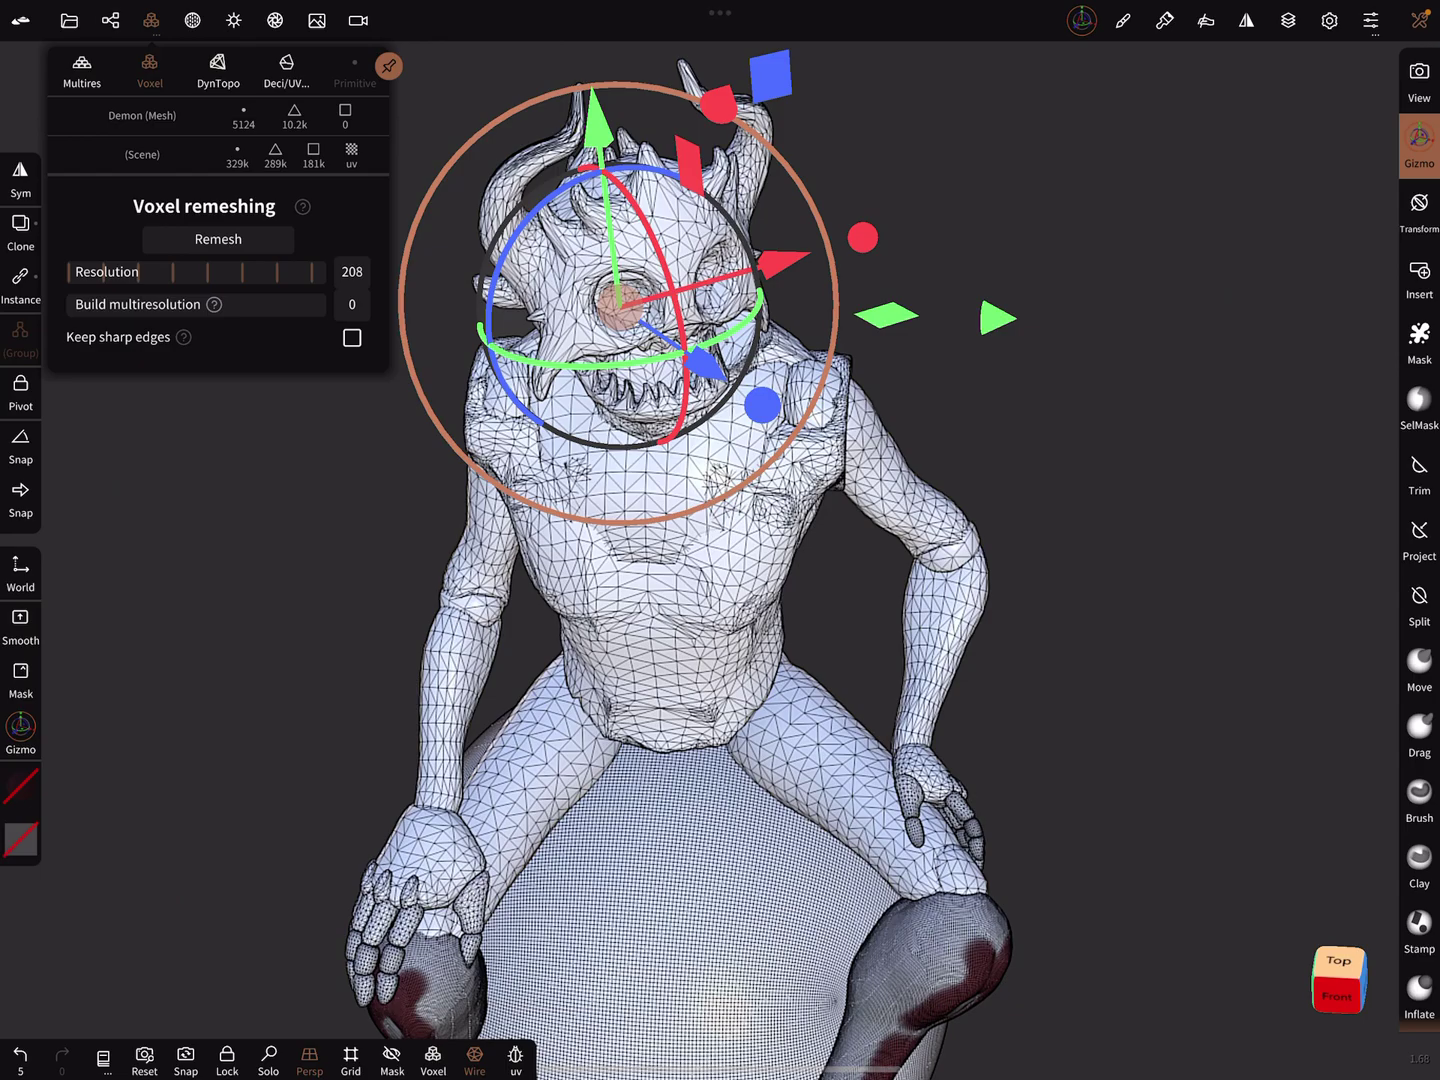
click(111, 20)
drag(1125, 562, 1170, 675)
Step: Hide the Demon head, then show and select the female head Object_2
click(336, 348)
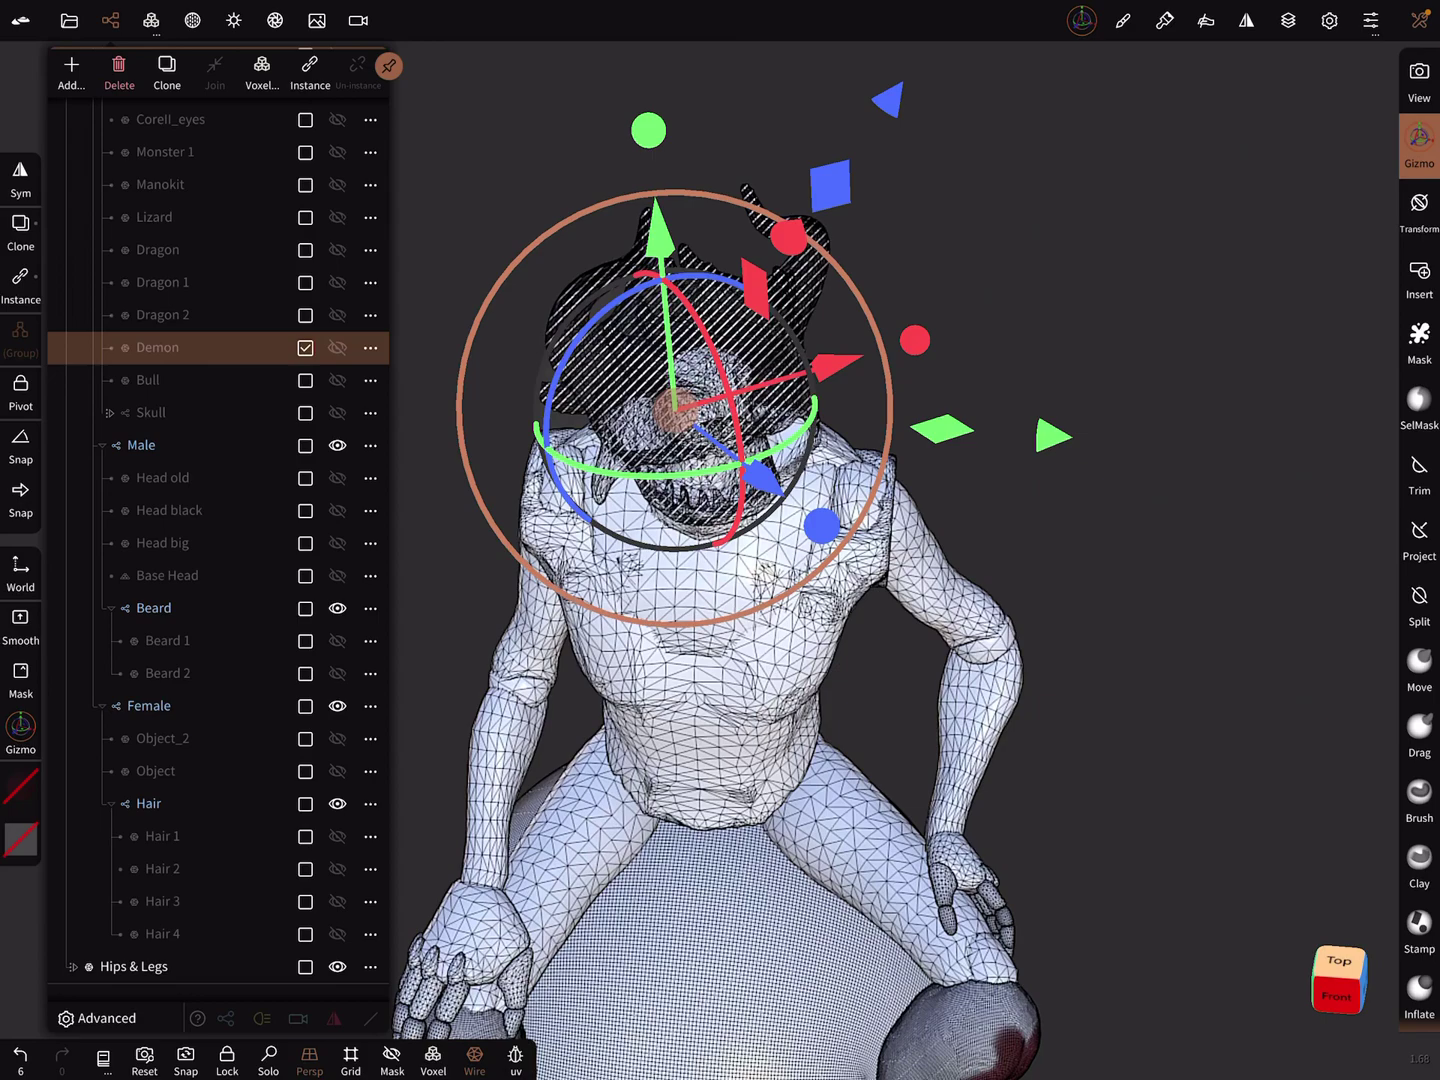
click(337, 738)
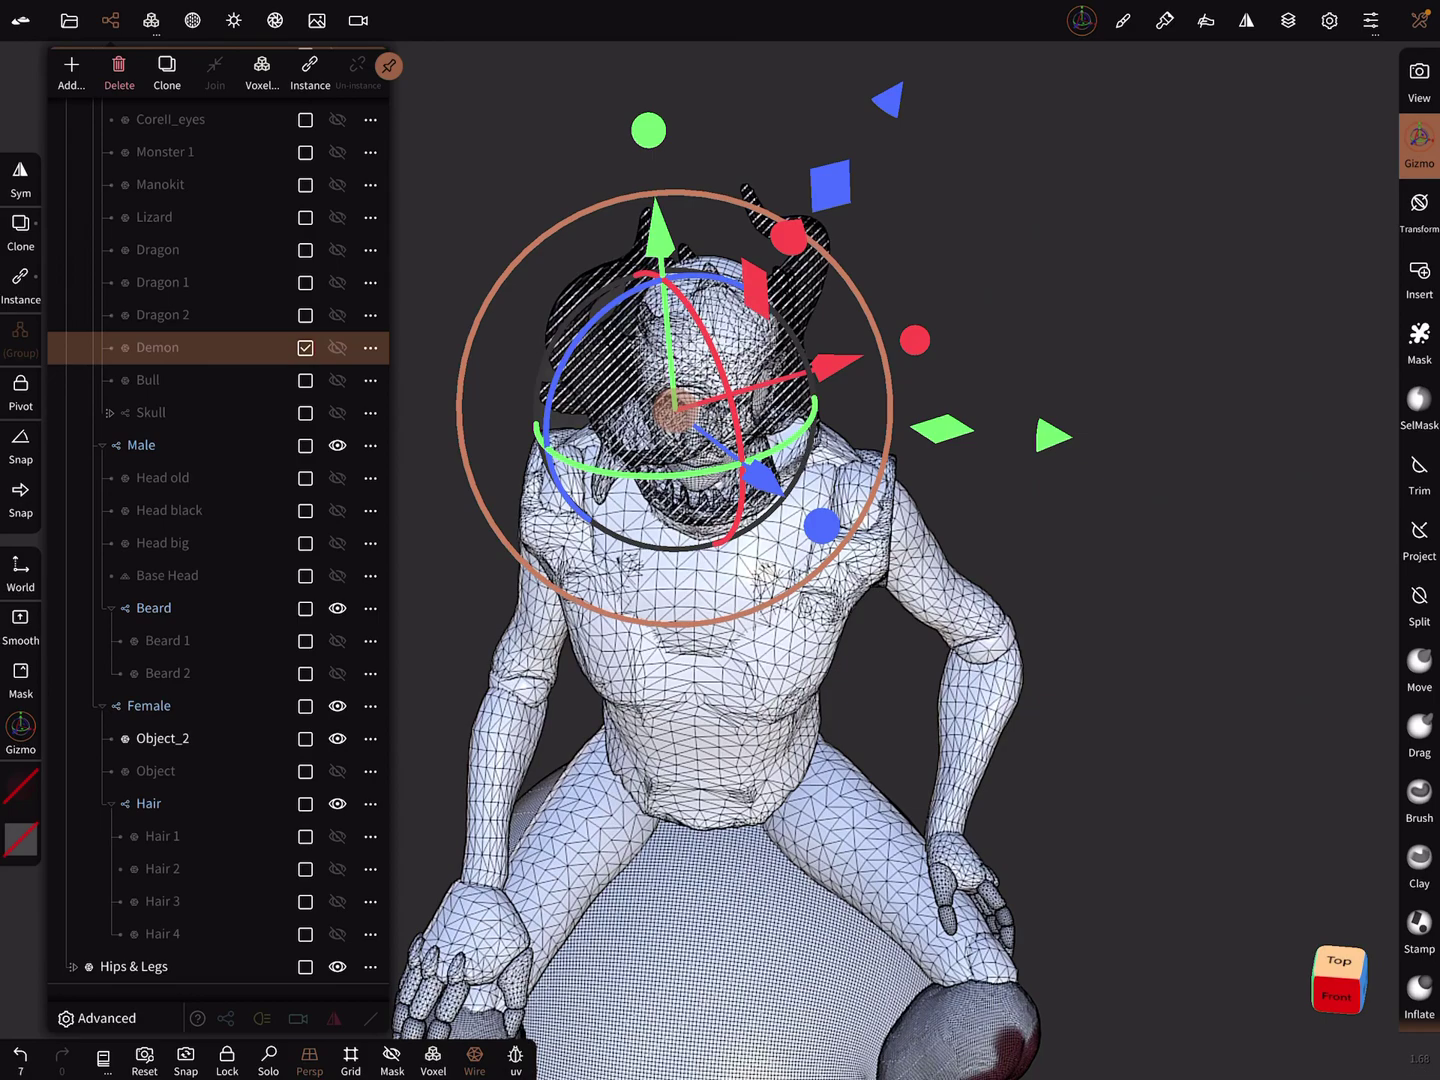
click(163, 738)
mouse_move(1125, 676)
mouse_down()
mouse_move(1170, 630)
mouse_move(1125, 472)
mouse_up()
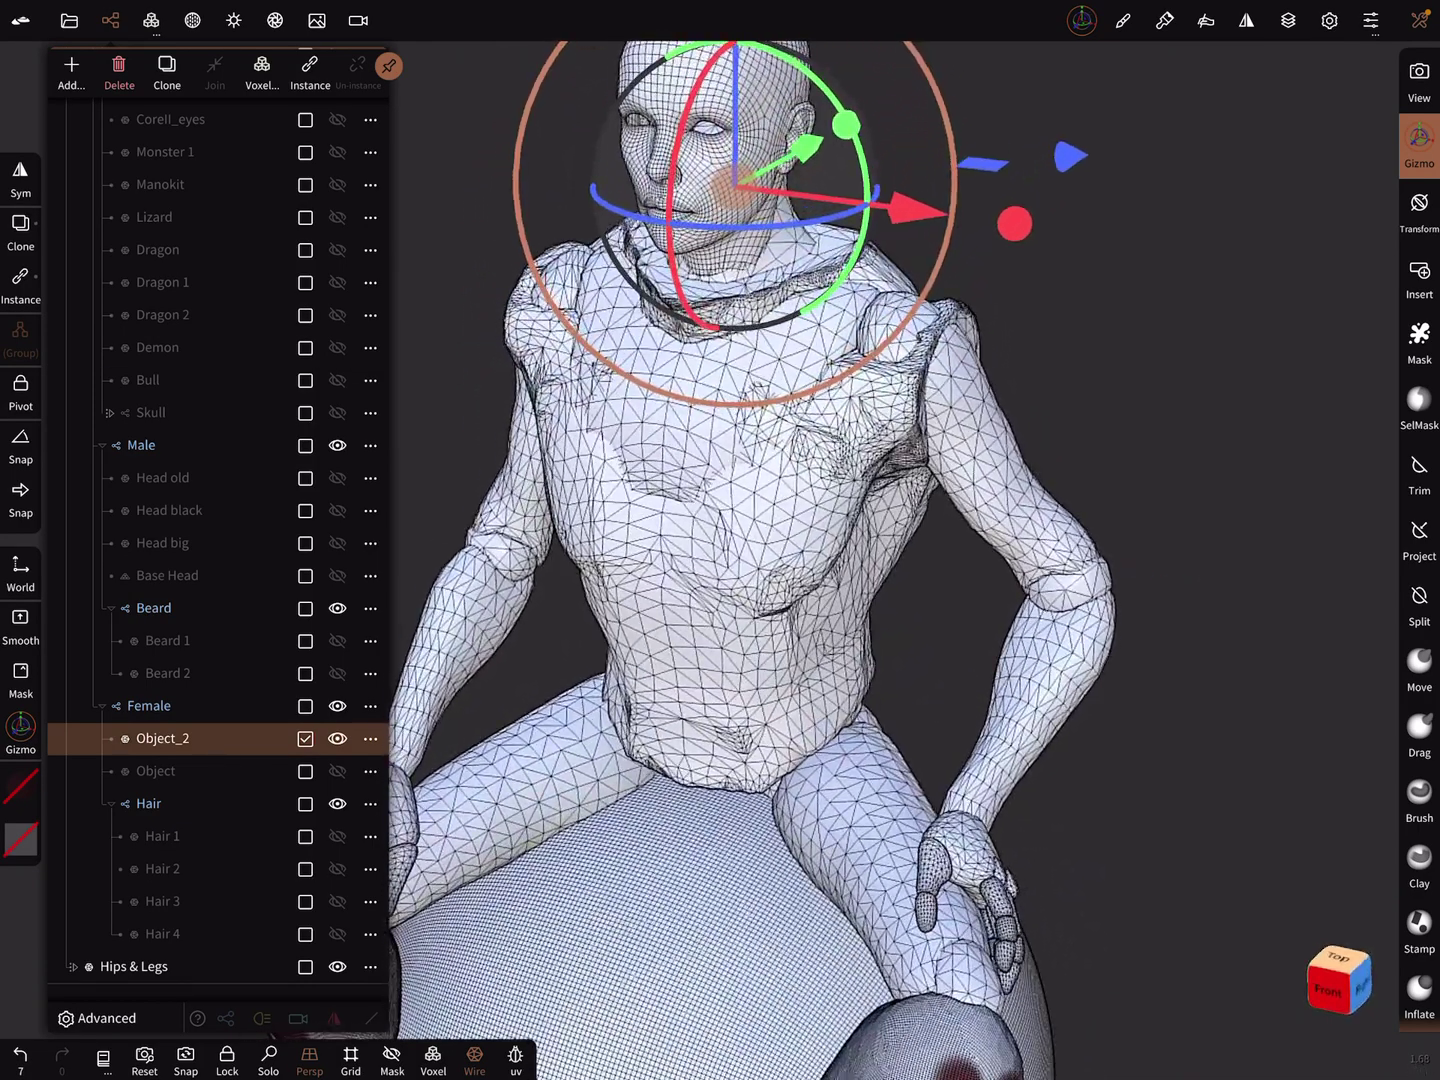
click(743, 676)
scroll(743, 563, down, 5)
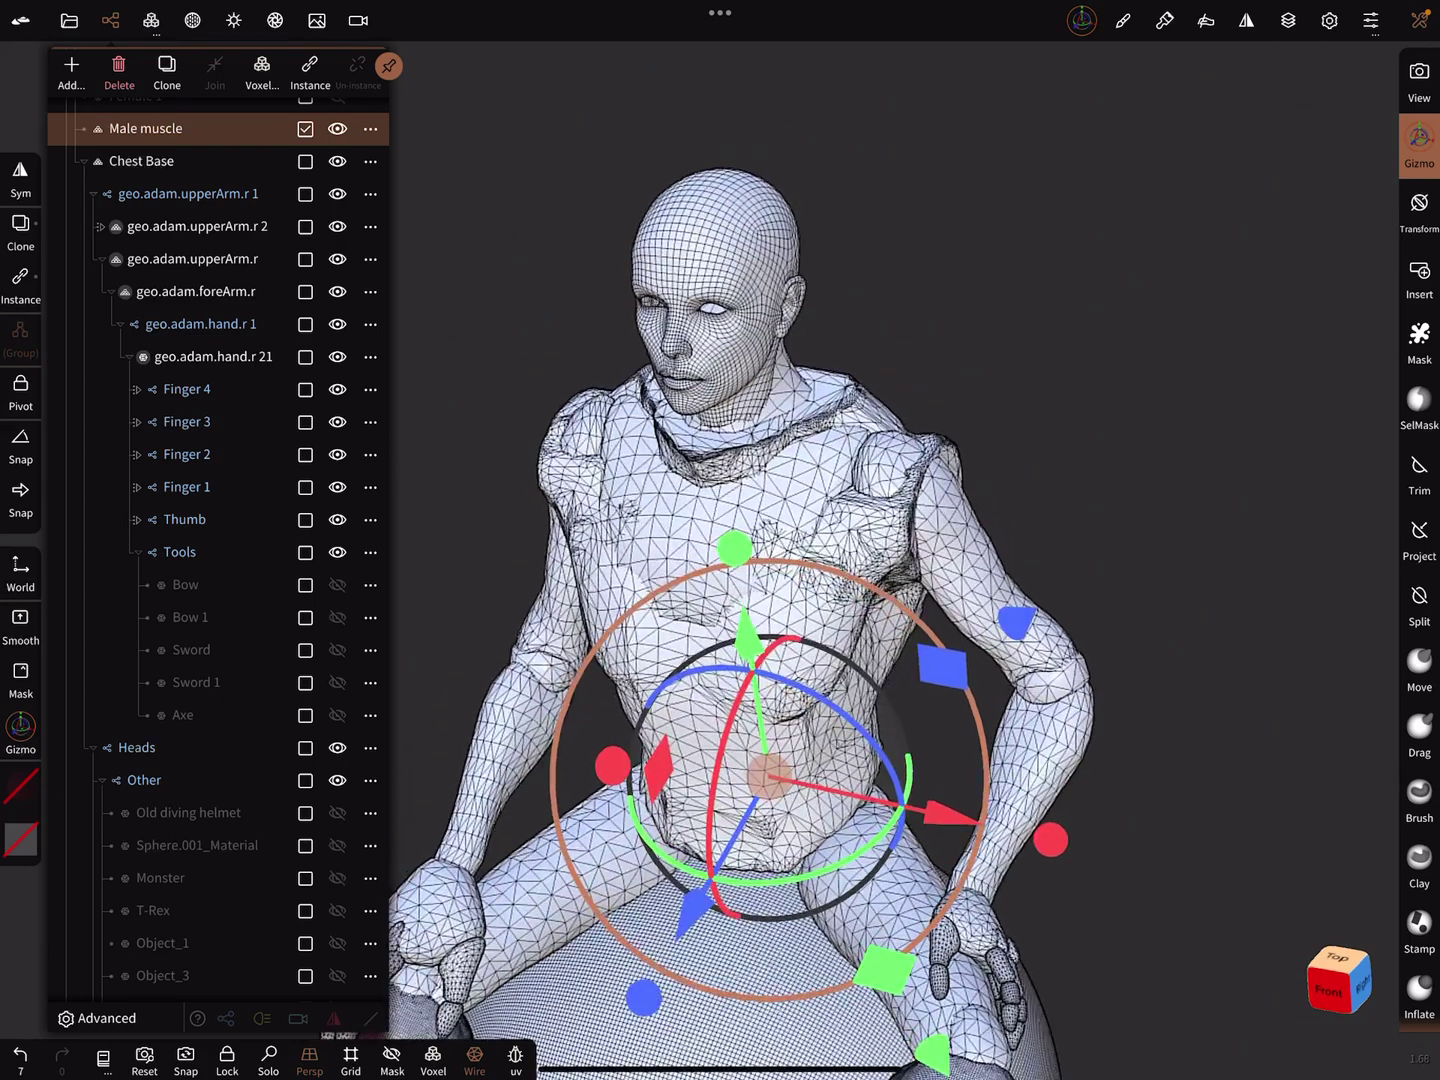
scroll(218, 540, up, 4)
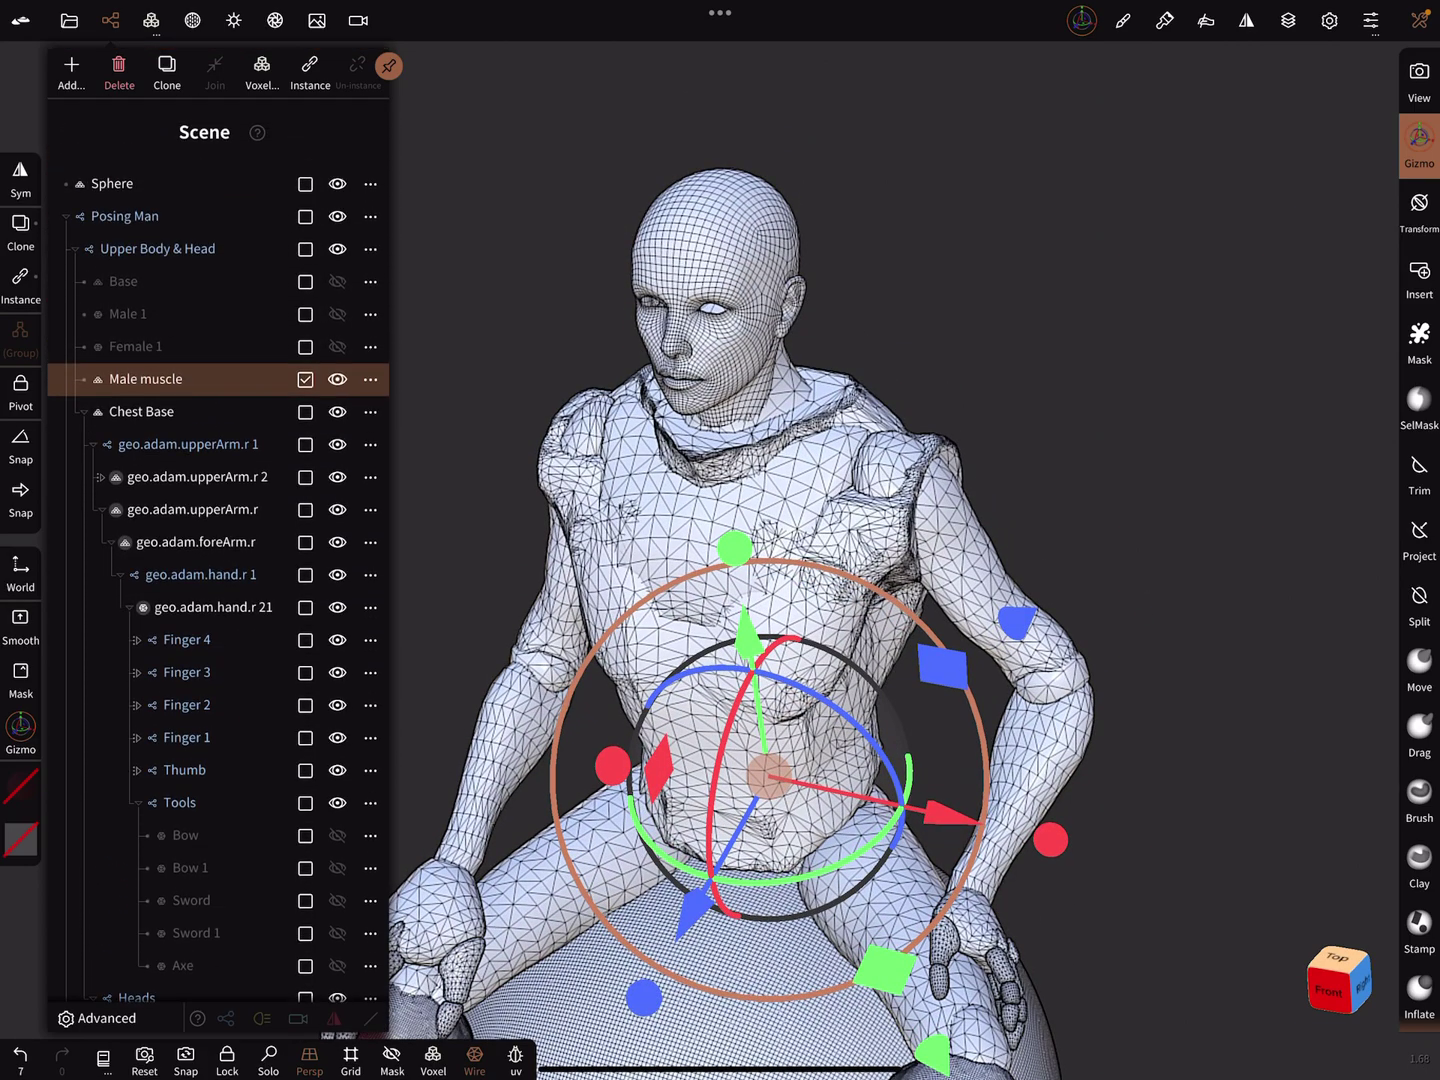
Step: Hide the Male muscle torso, then show and select Female 1
click(336, 338)
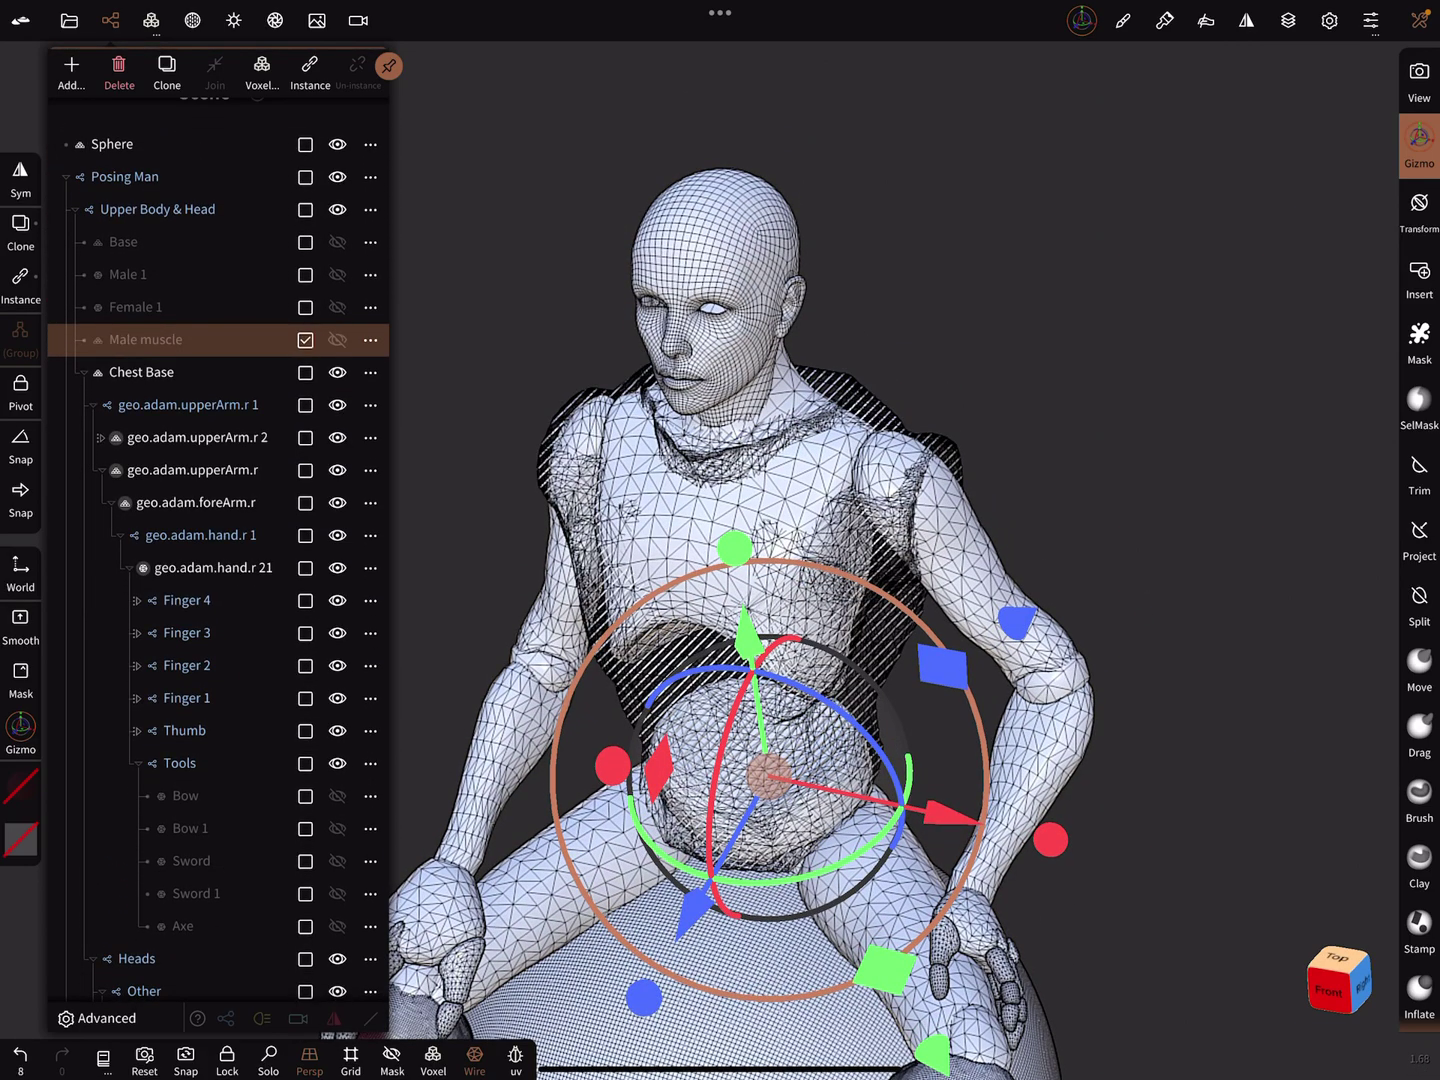
click(336, 306)
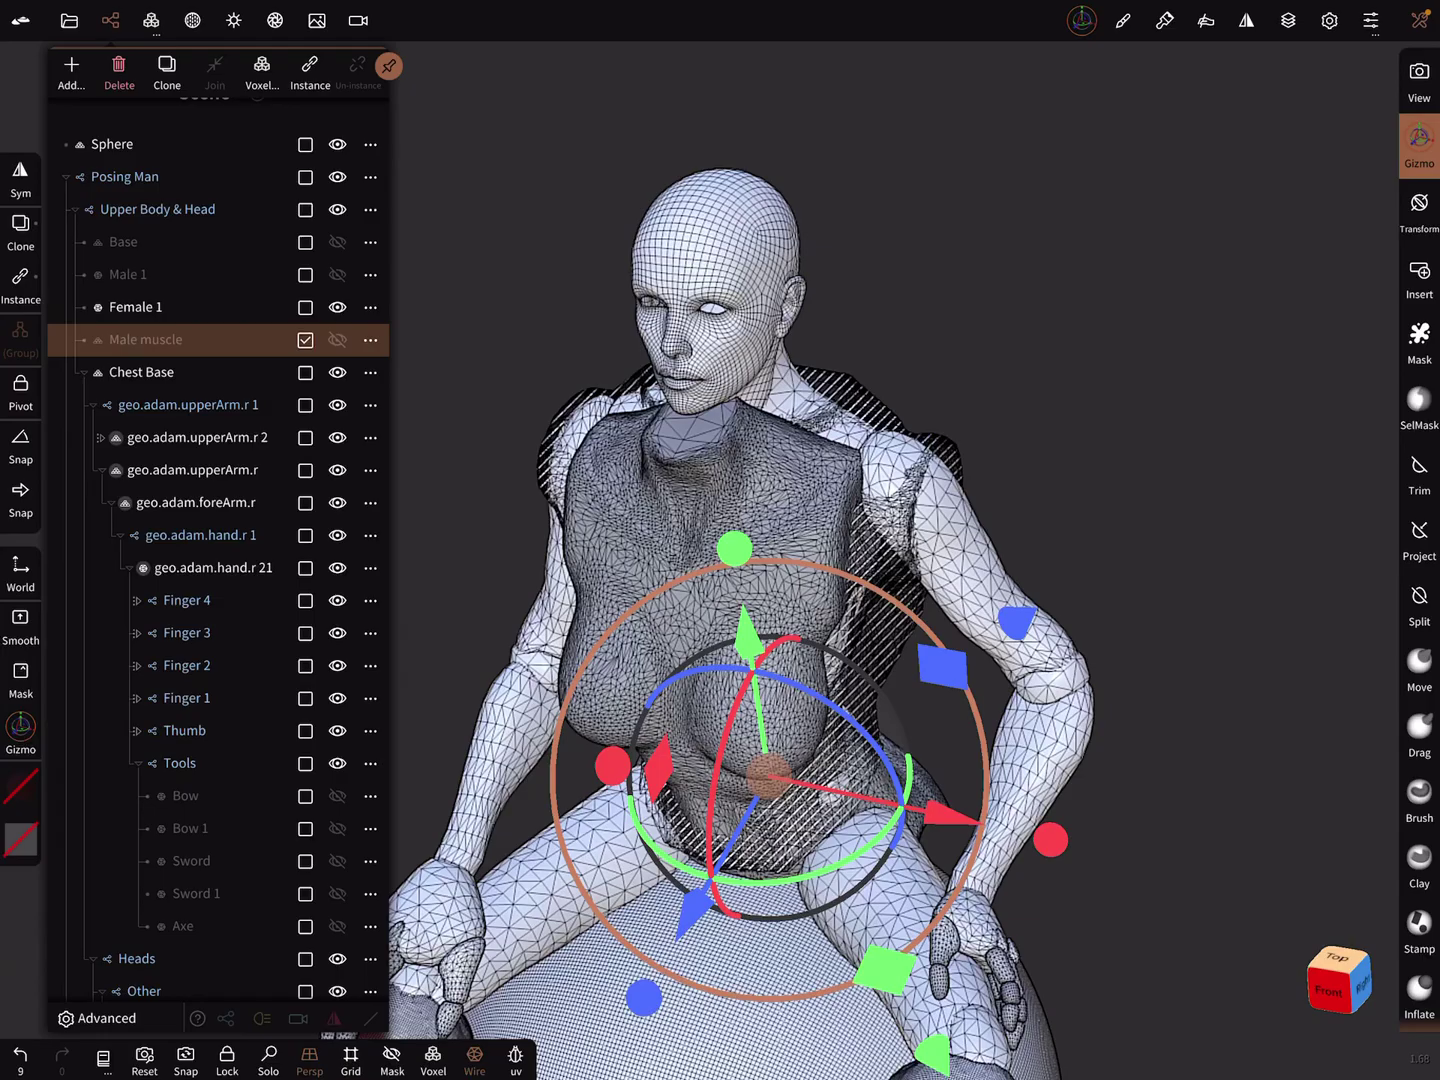
click(135, 306)
Step: Rotate the Female 1 upper torso slightly toward the camera
drag(1125, 562, 957, 540)
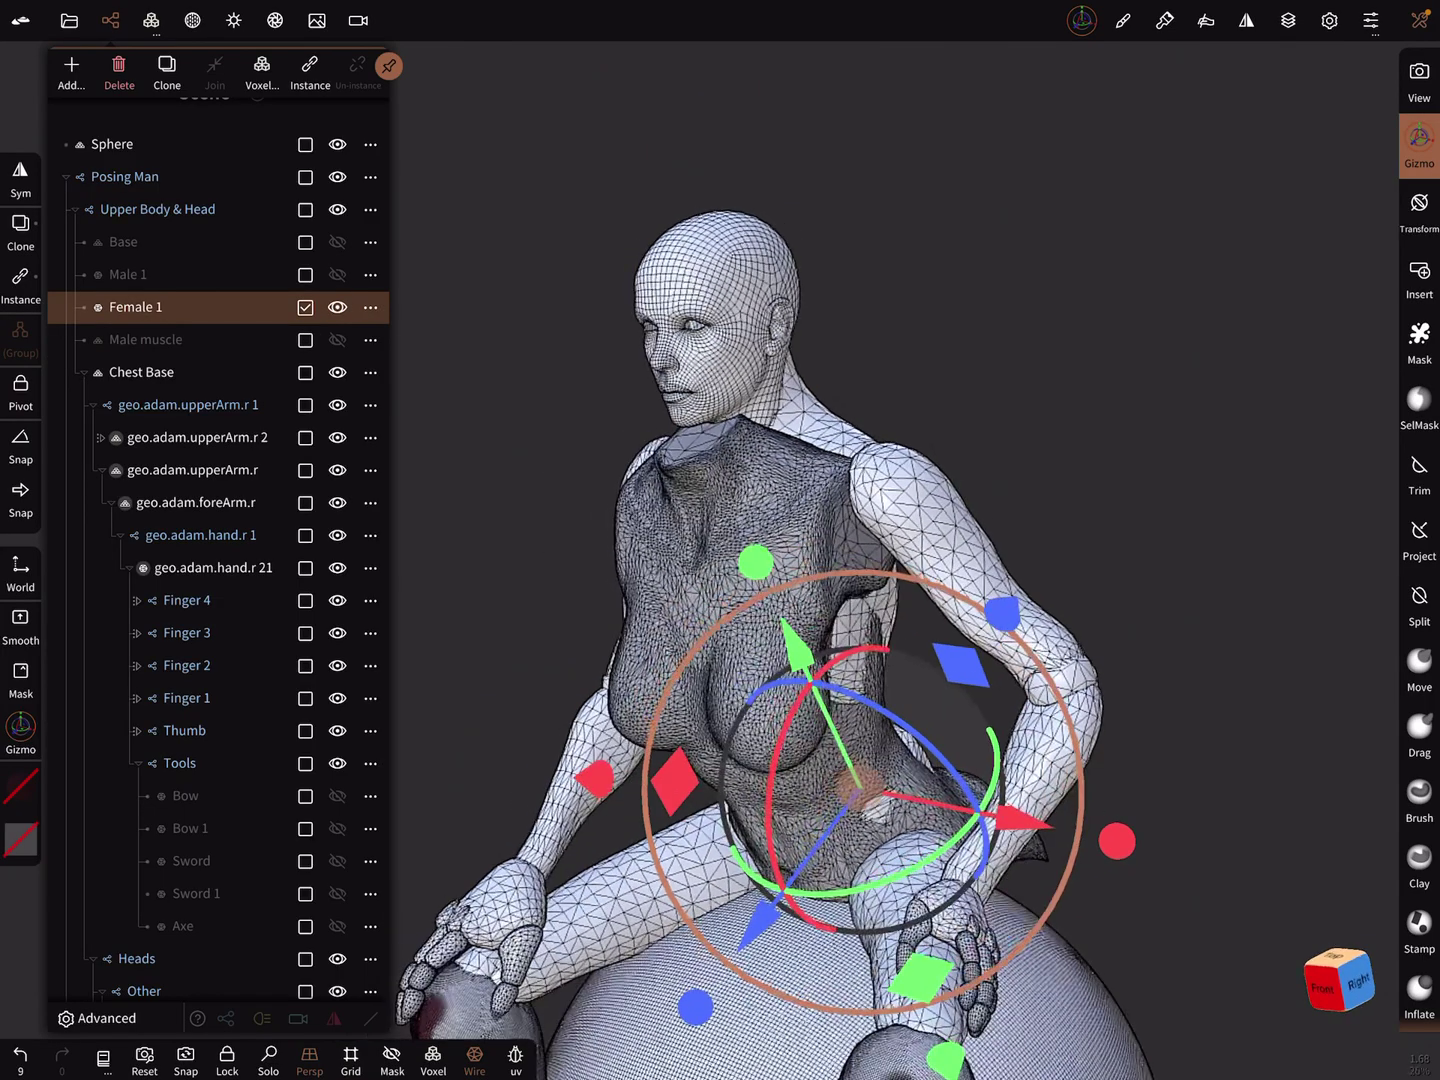
drag(1125, 563, 990, 552)
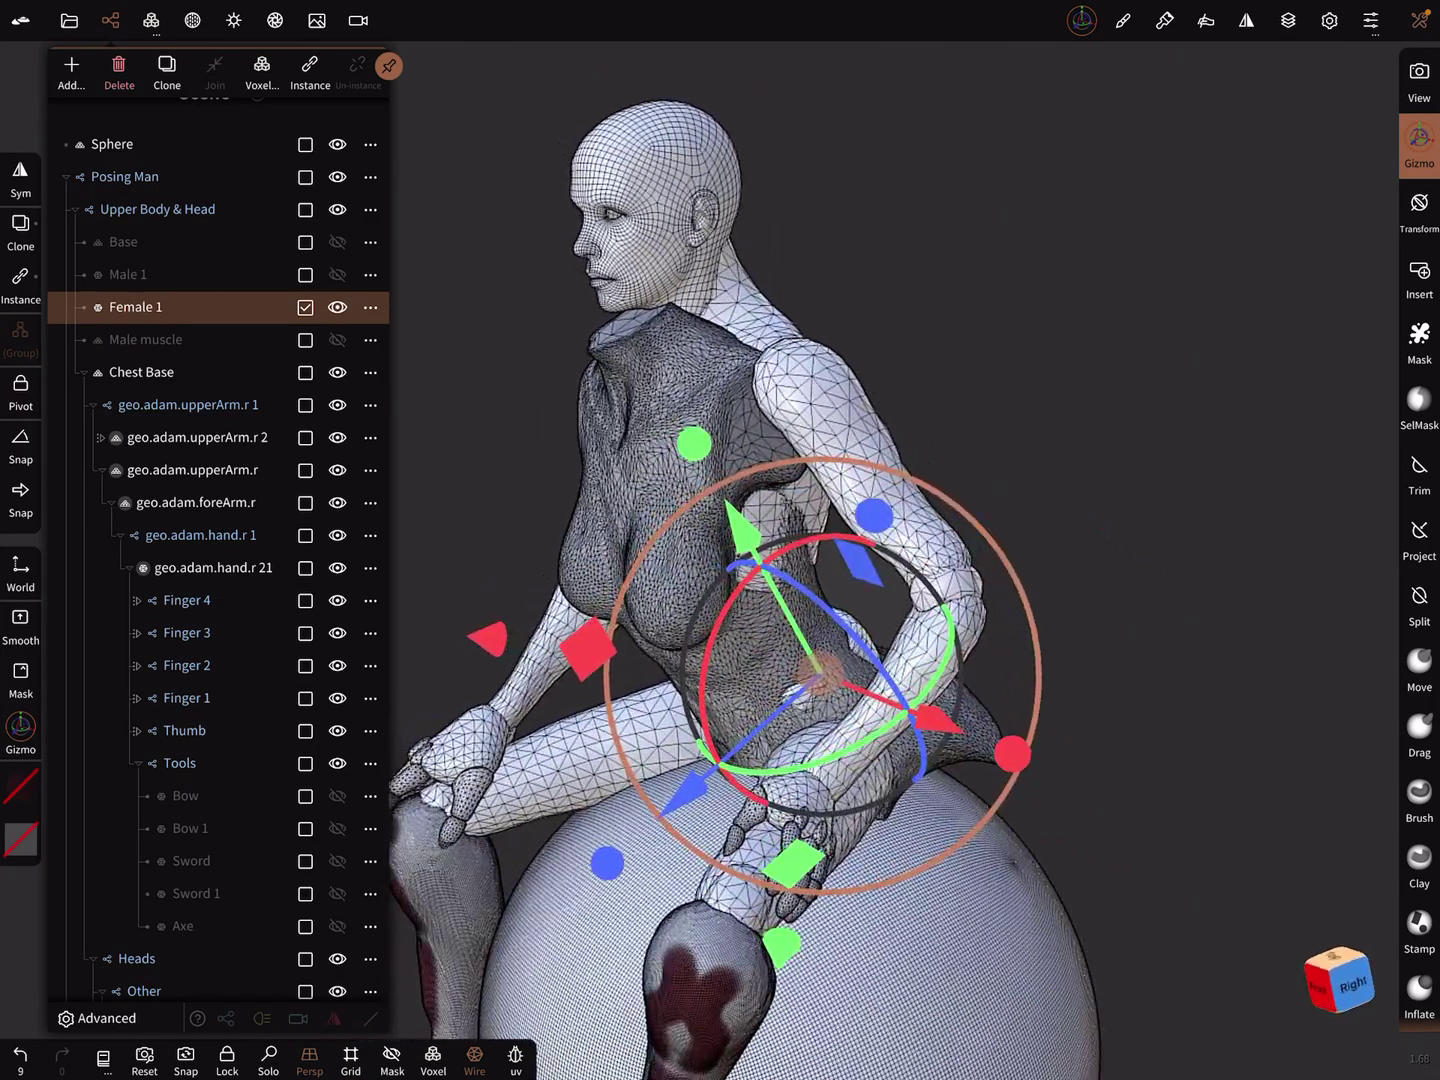
drag(720, 765, 787, 776)
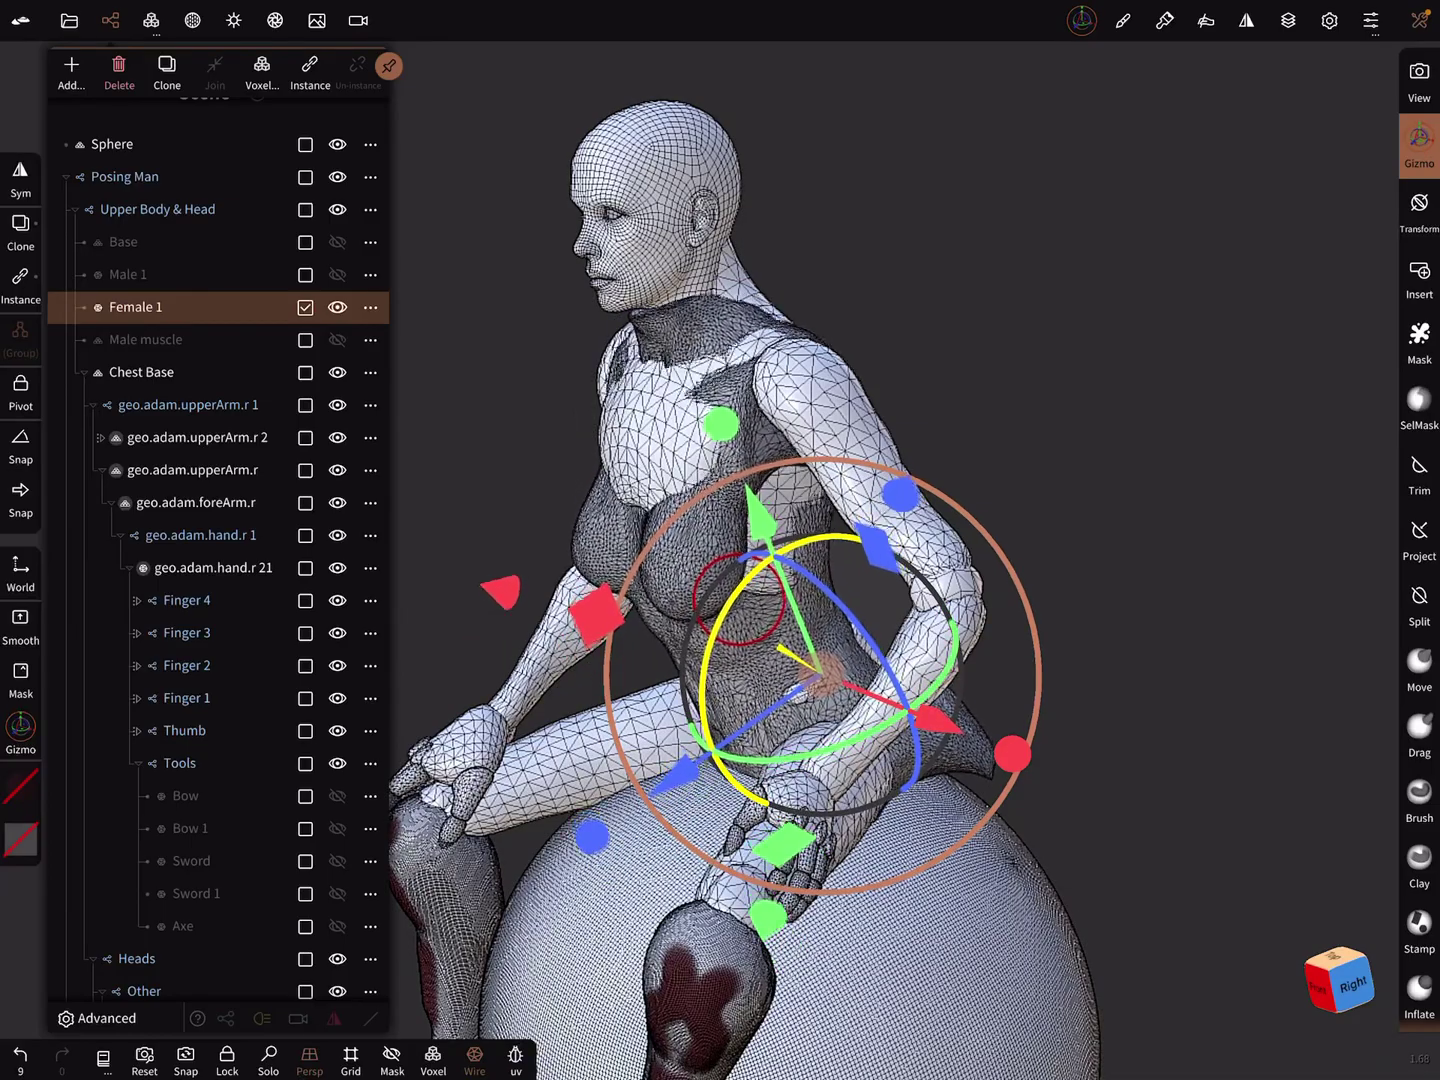
drag(1181, 562, 1125, 551)
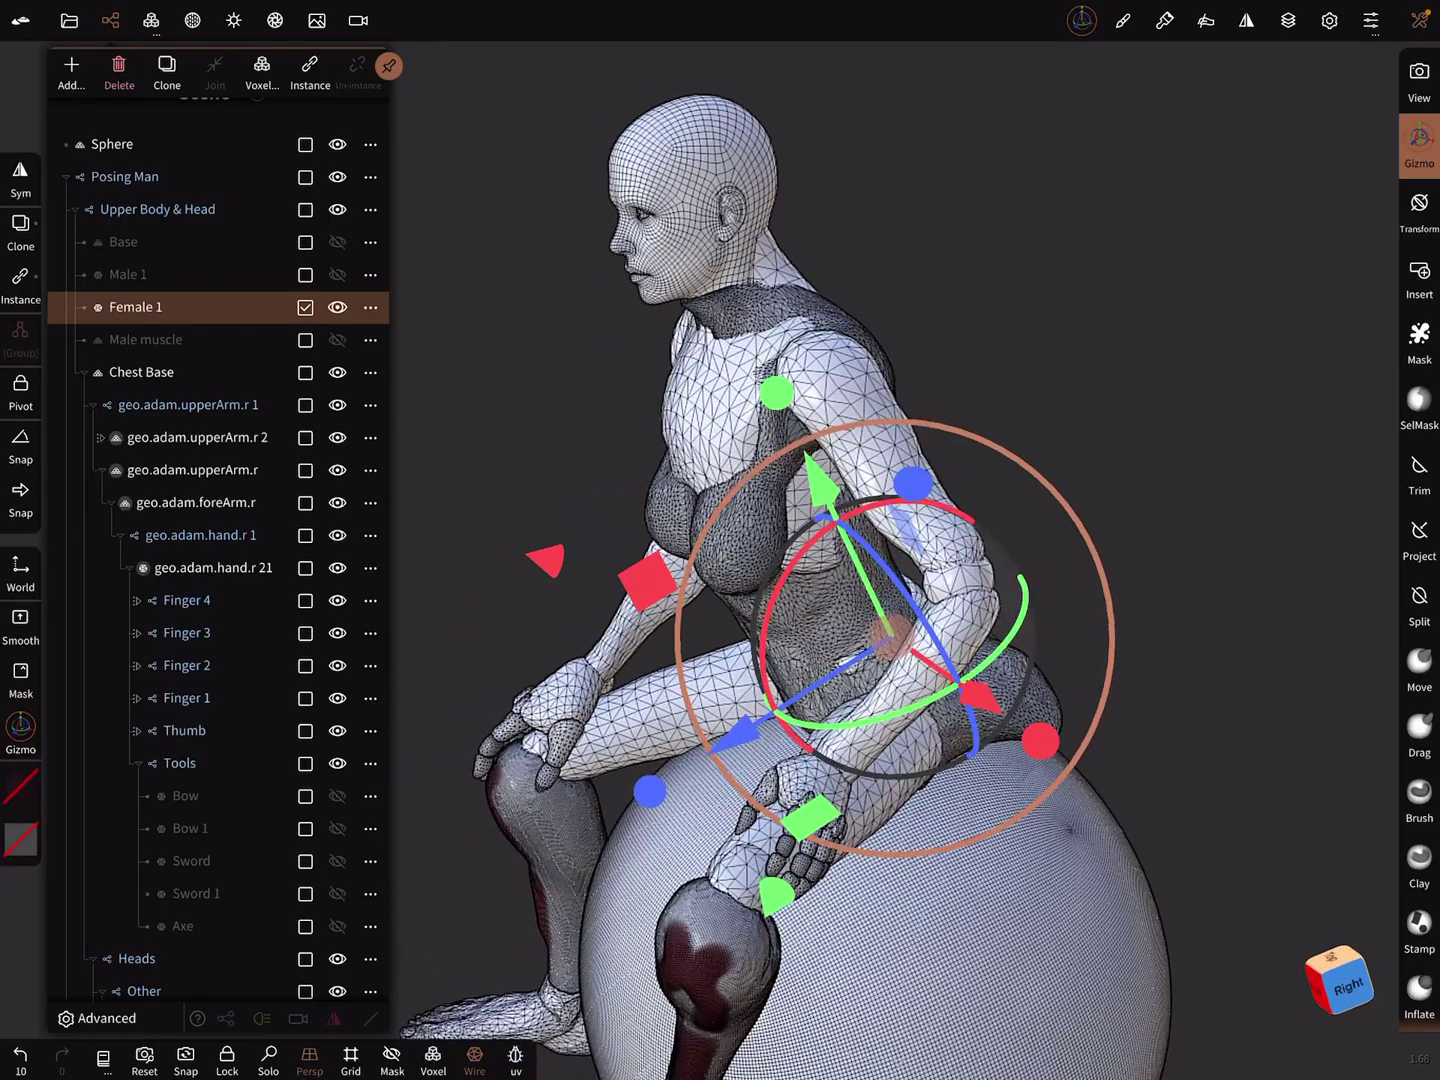
drag(922, 568, 1069, 575)
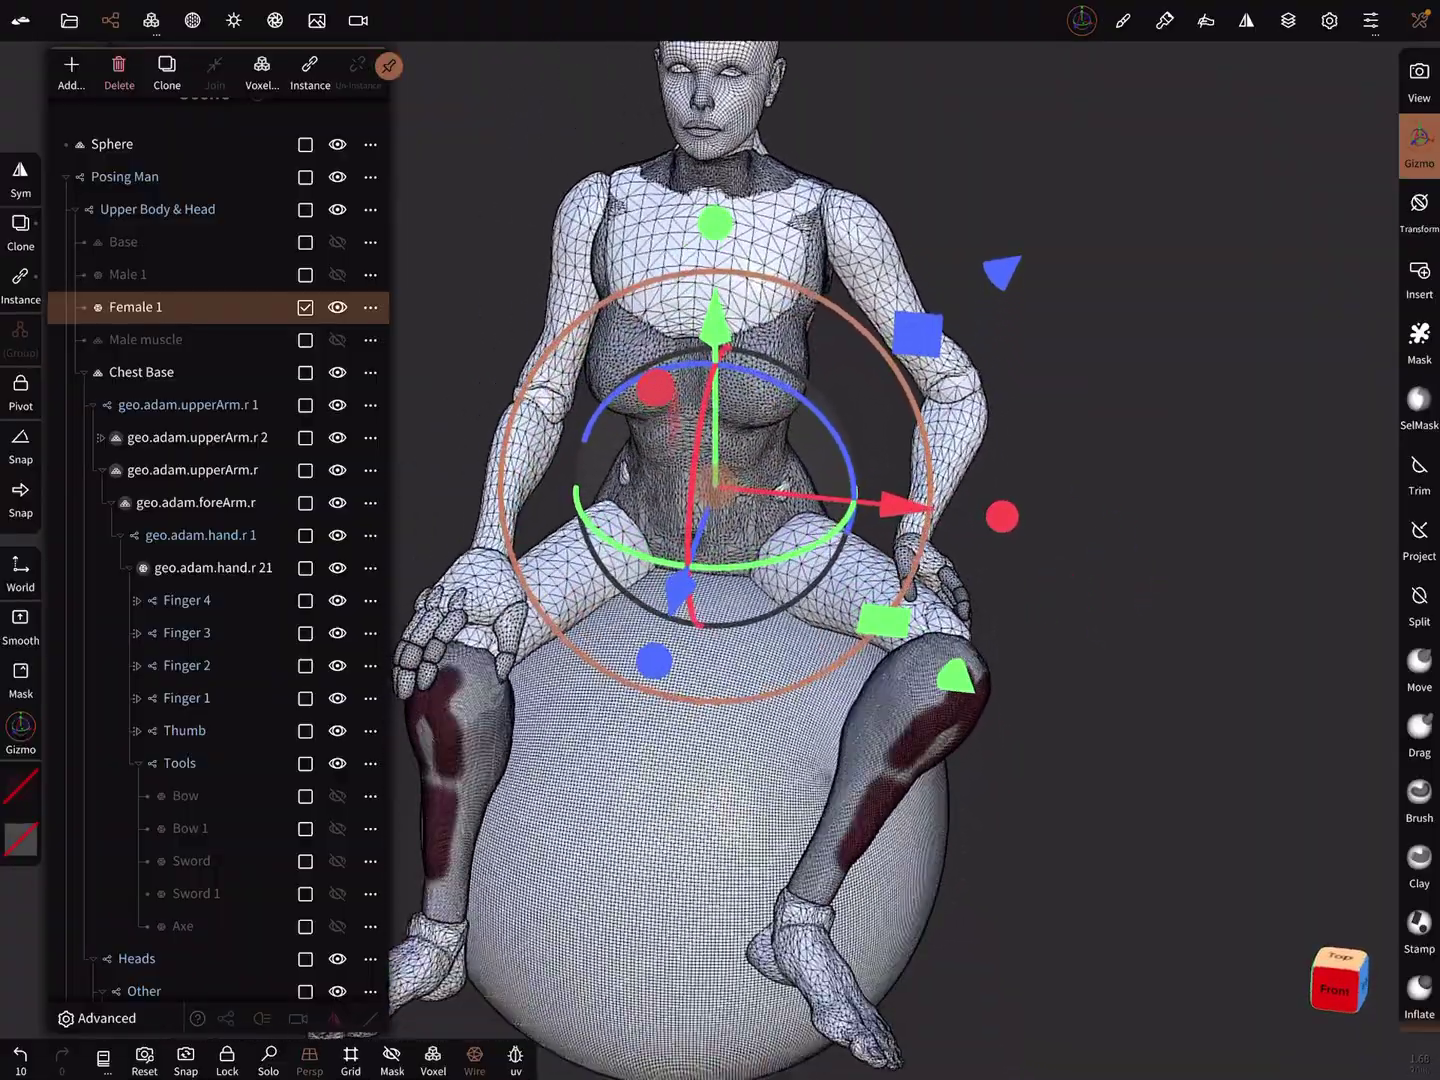
mouse_move(1068, 575)
mouse_down()
mouse_move(1067, 528)
mouse_move(1106, 489)
mouse_up()
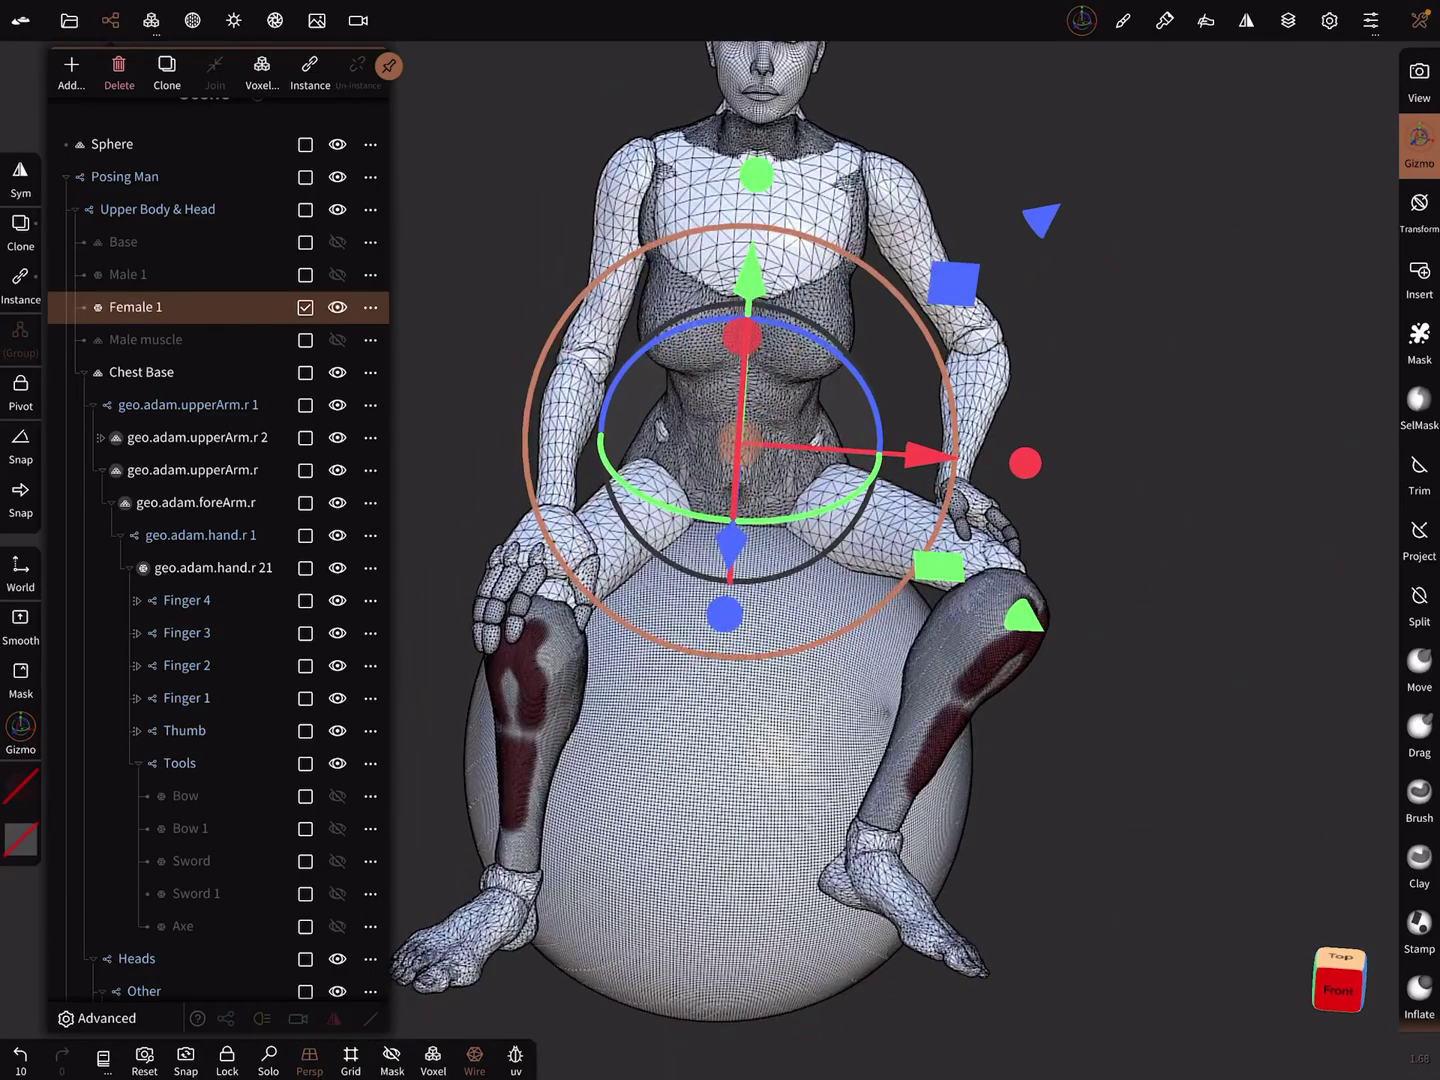
Step: Rotate the right upper arm into a new pose, undoing one bad shoulder swing
click(551, 524)
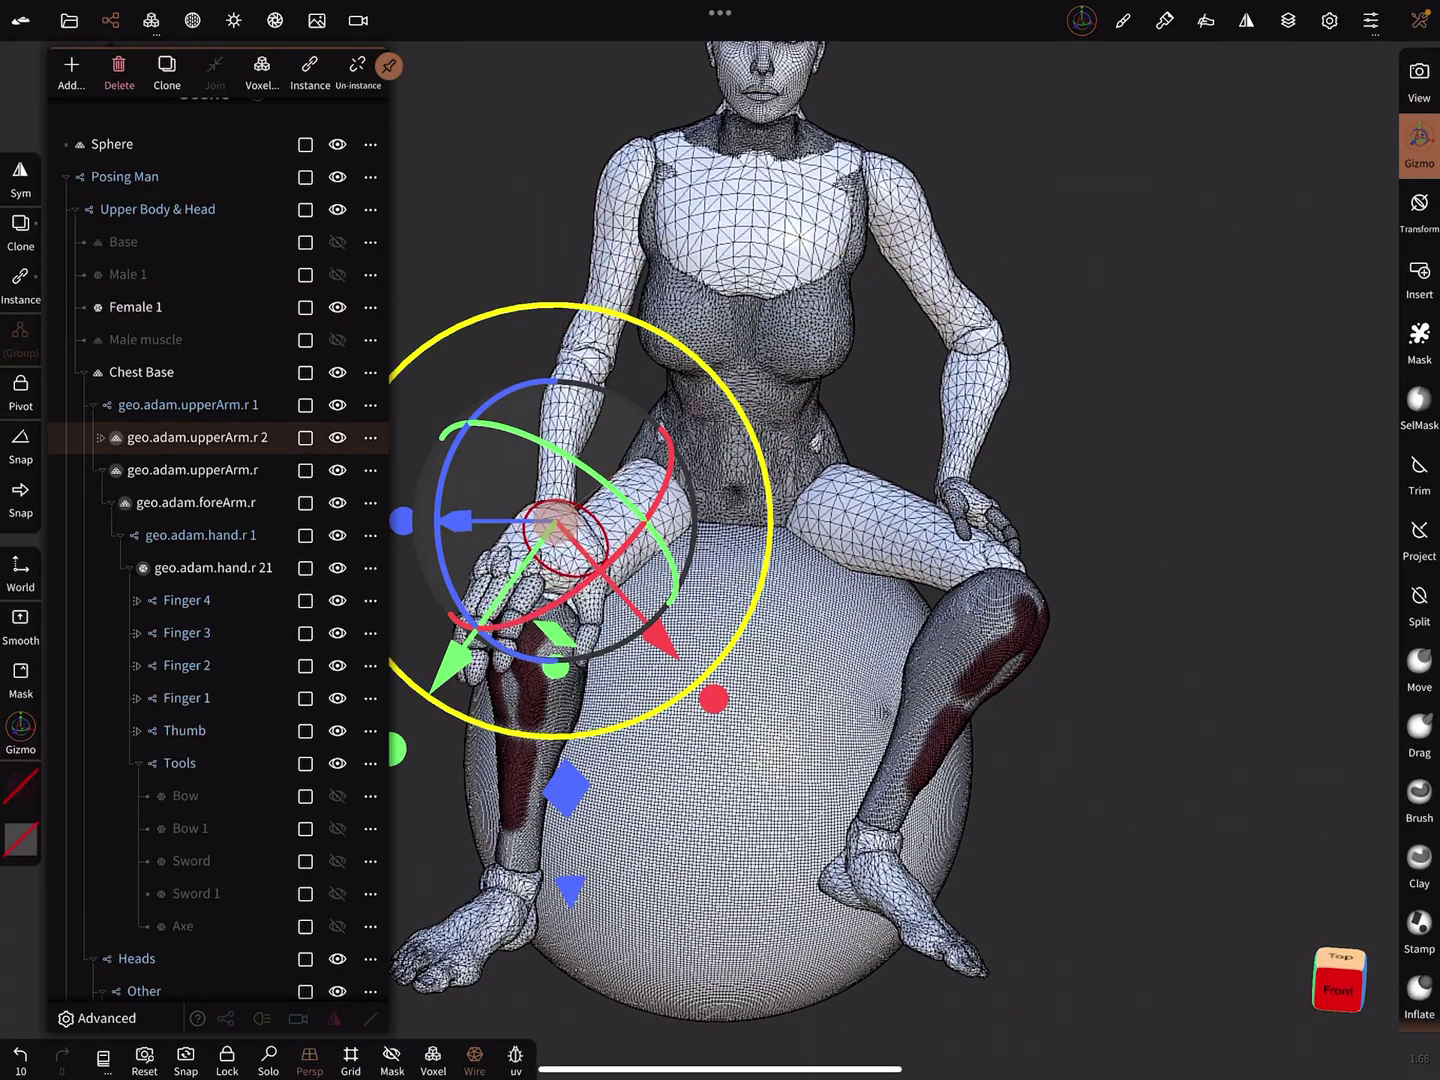
drag(1106, 490, 1106, 586)
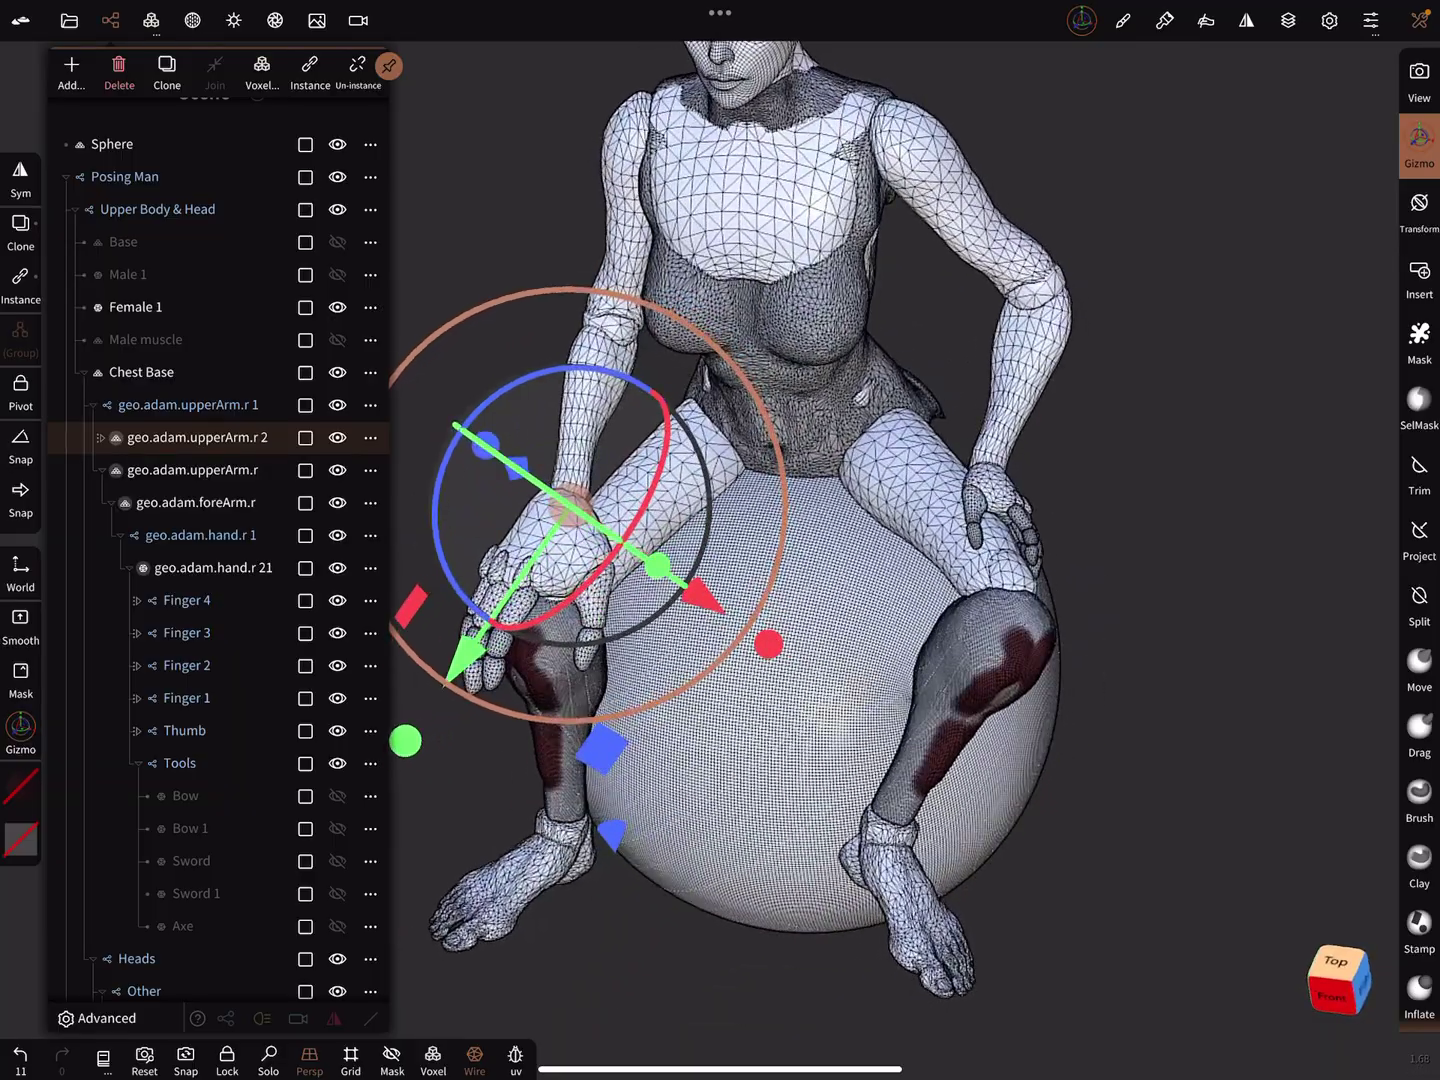
click(303, 437)
drag(1182, 585, 1182, 484)
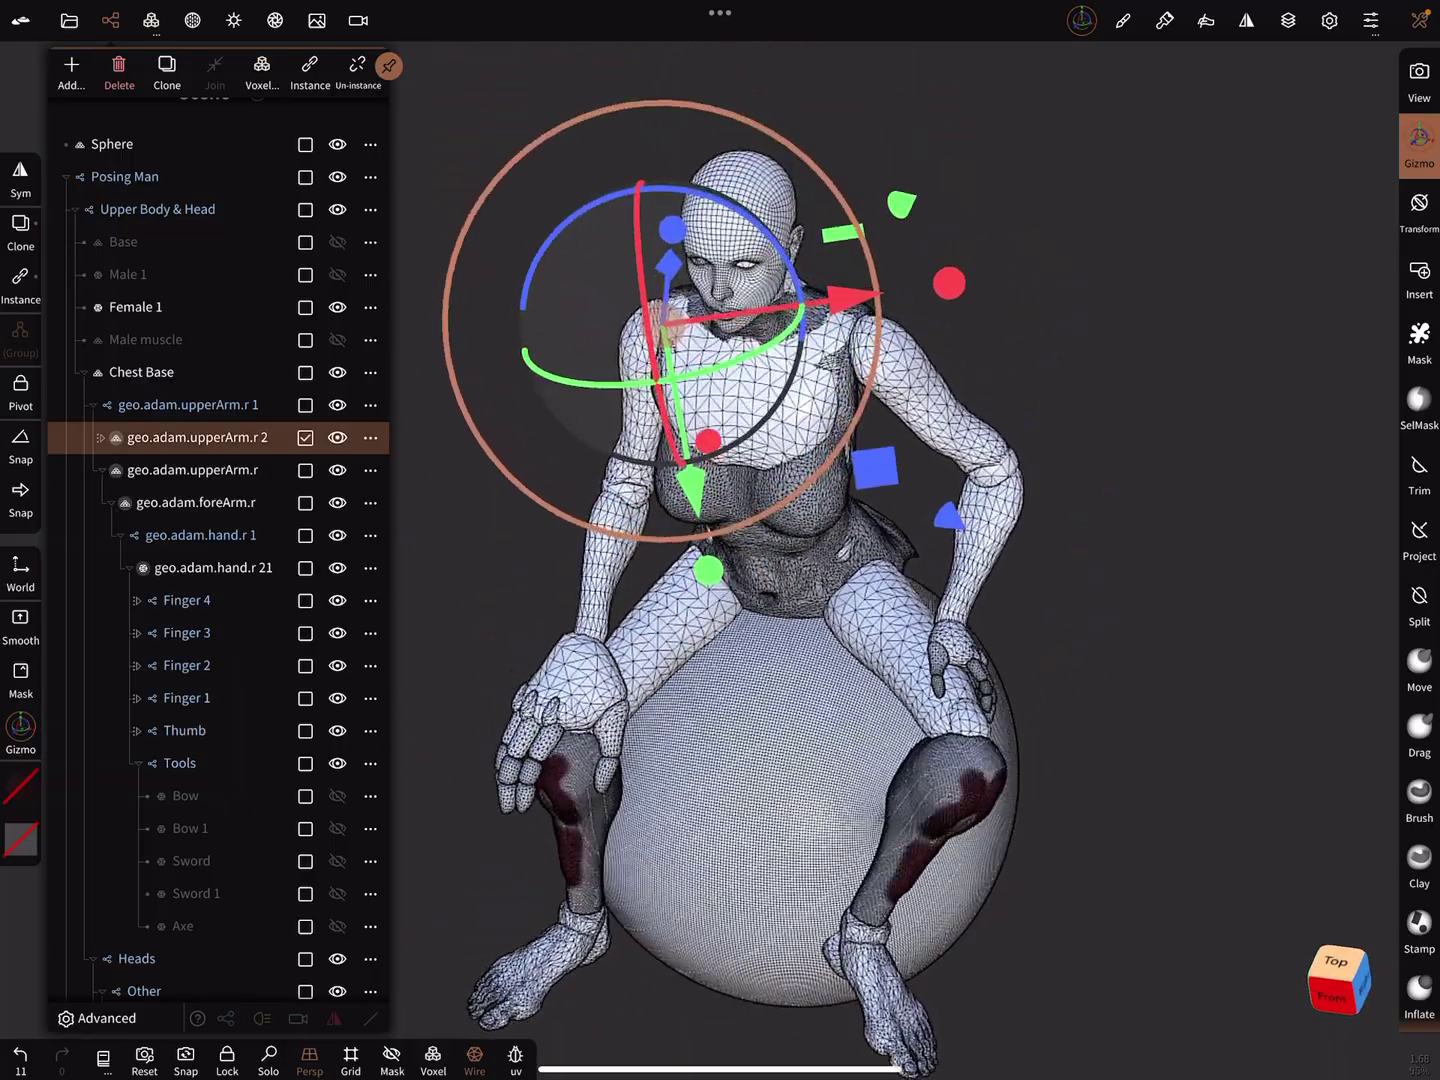
drag(641, 226, 653, 360)
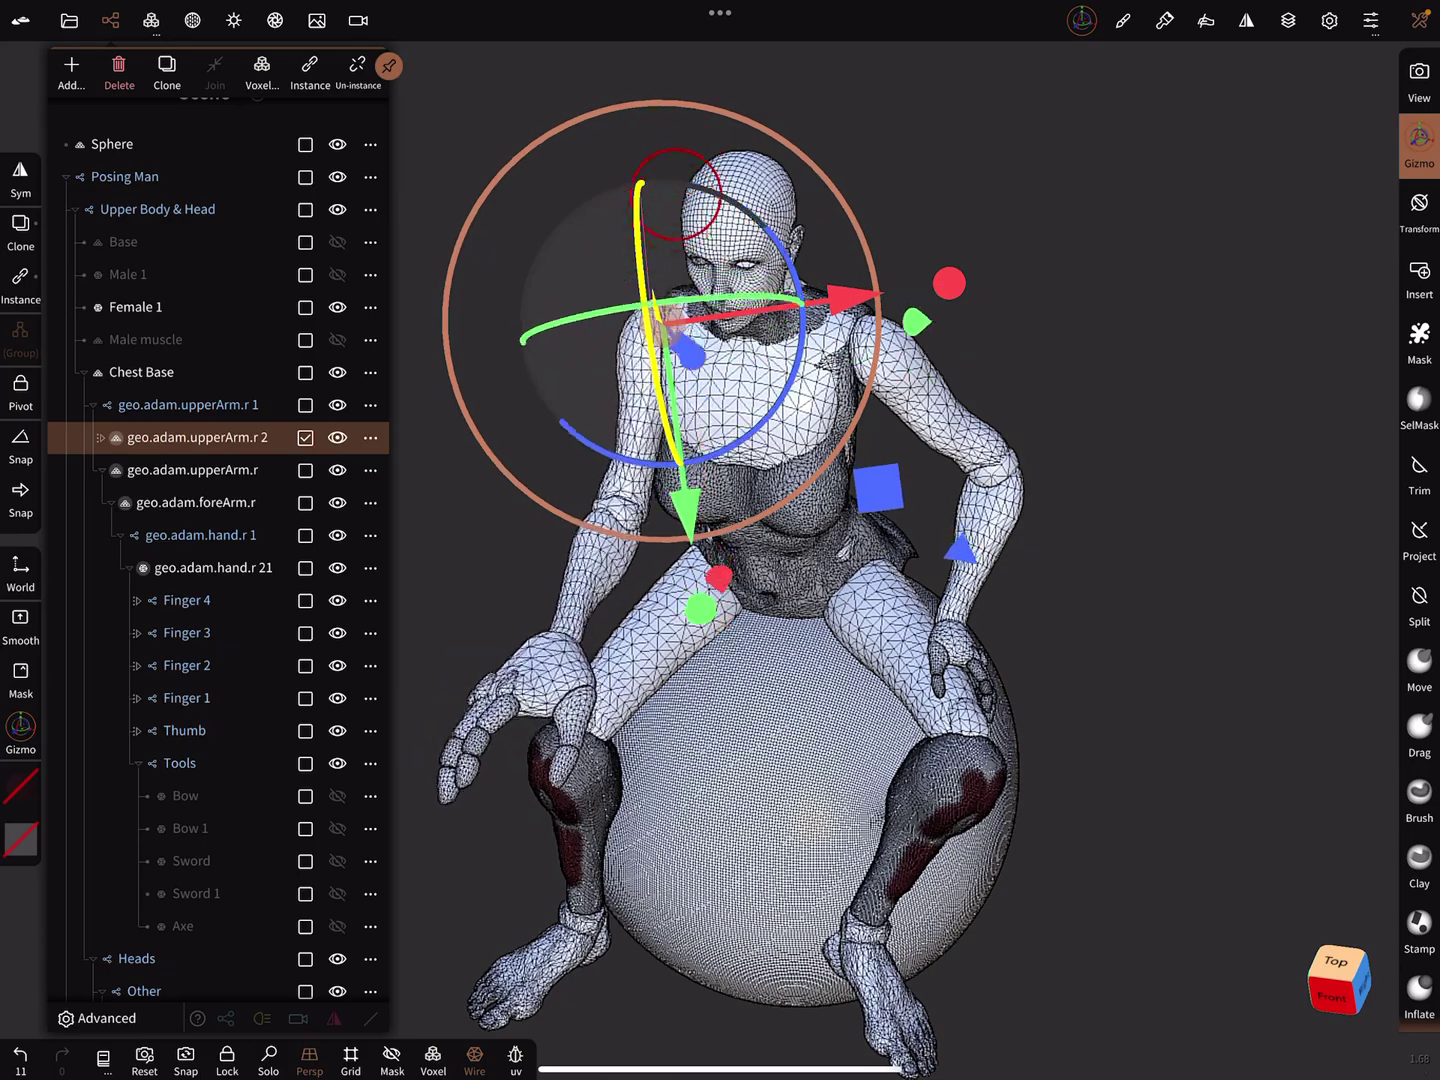
key(ctrl+z)
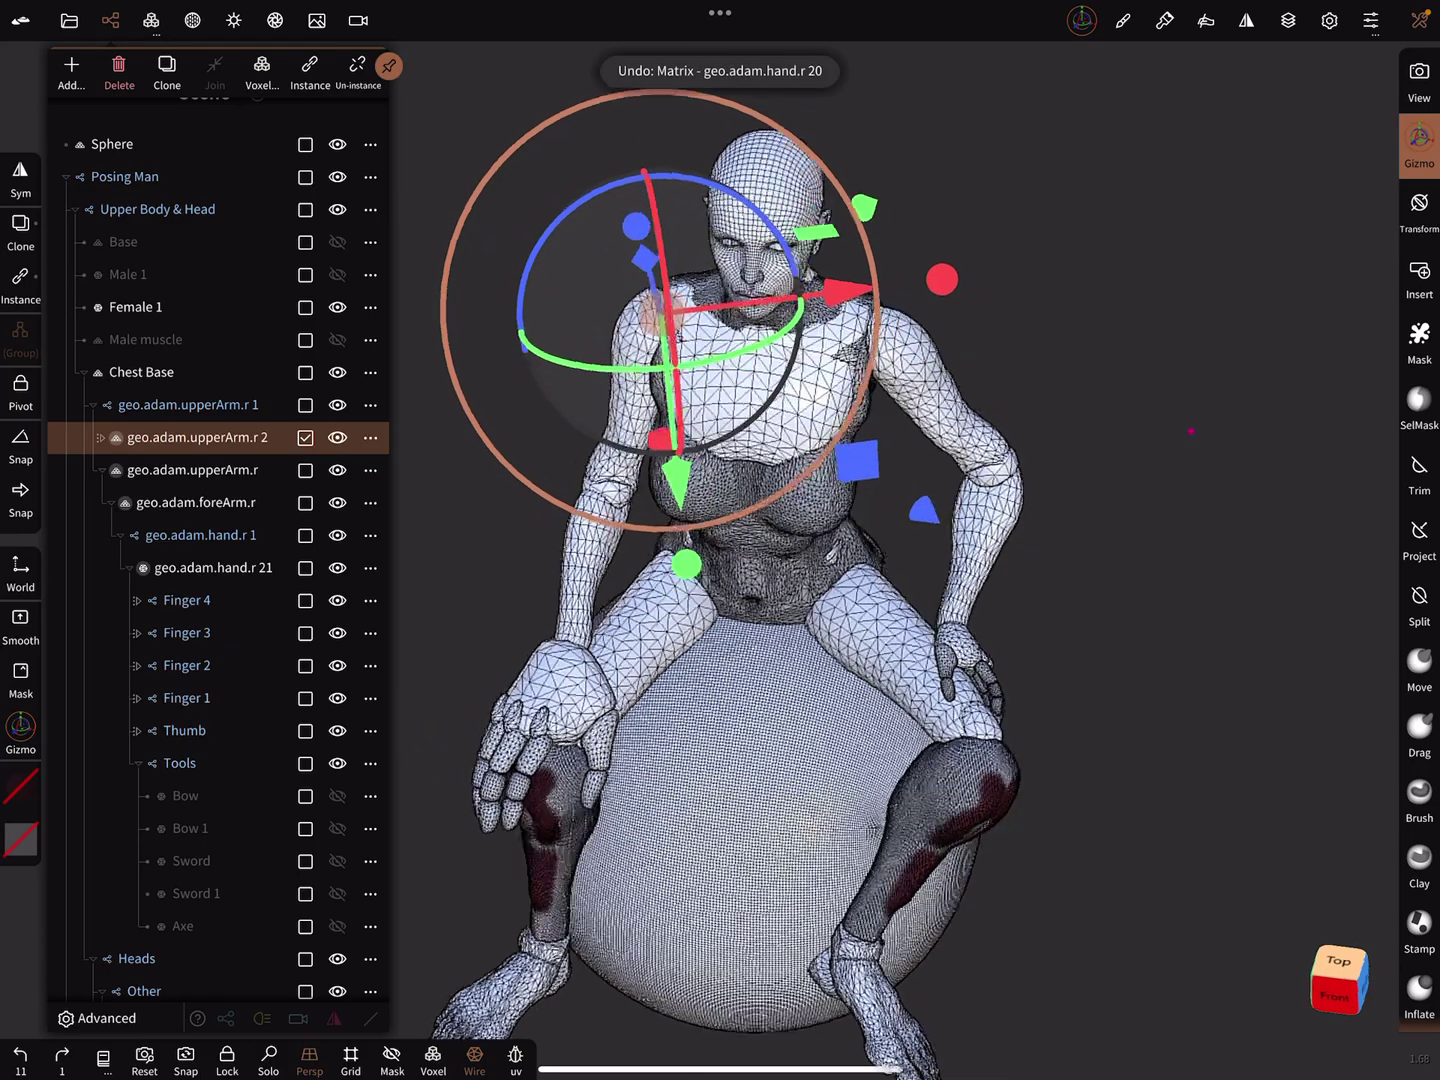
Step: Bring the hand draped over the knee into view and select the right hand
drag(1181, 563, 1181, 484)
drag(967, 664, 1136, 664)
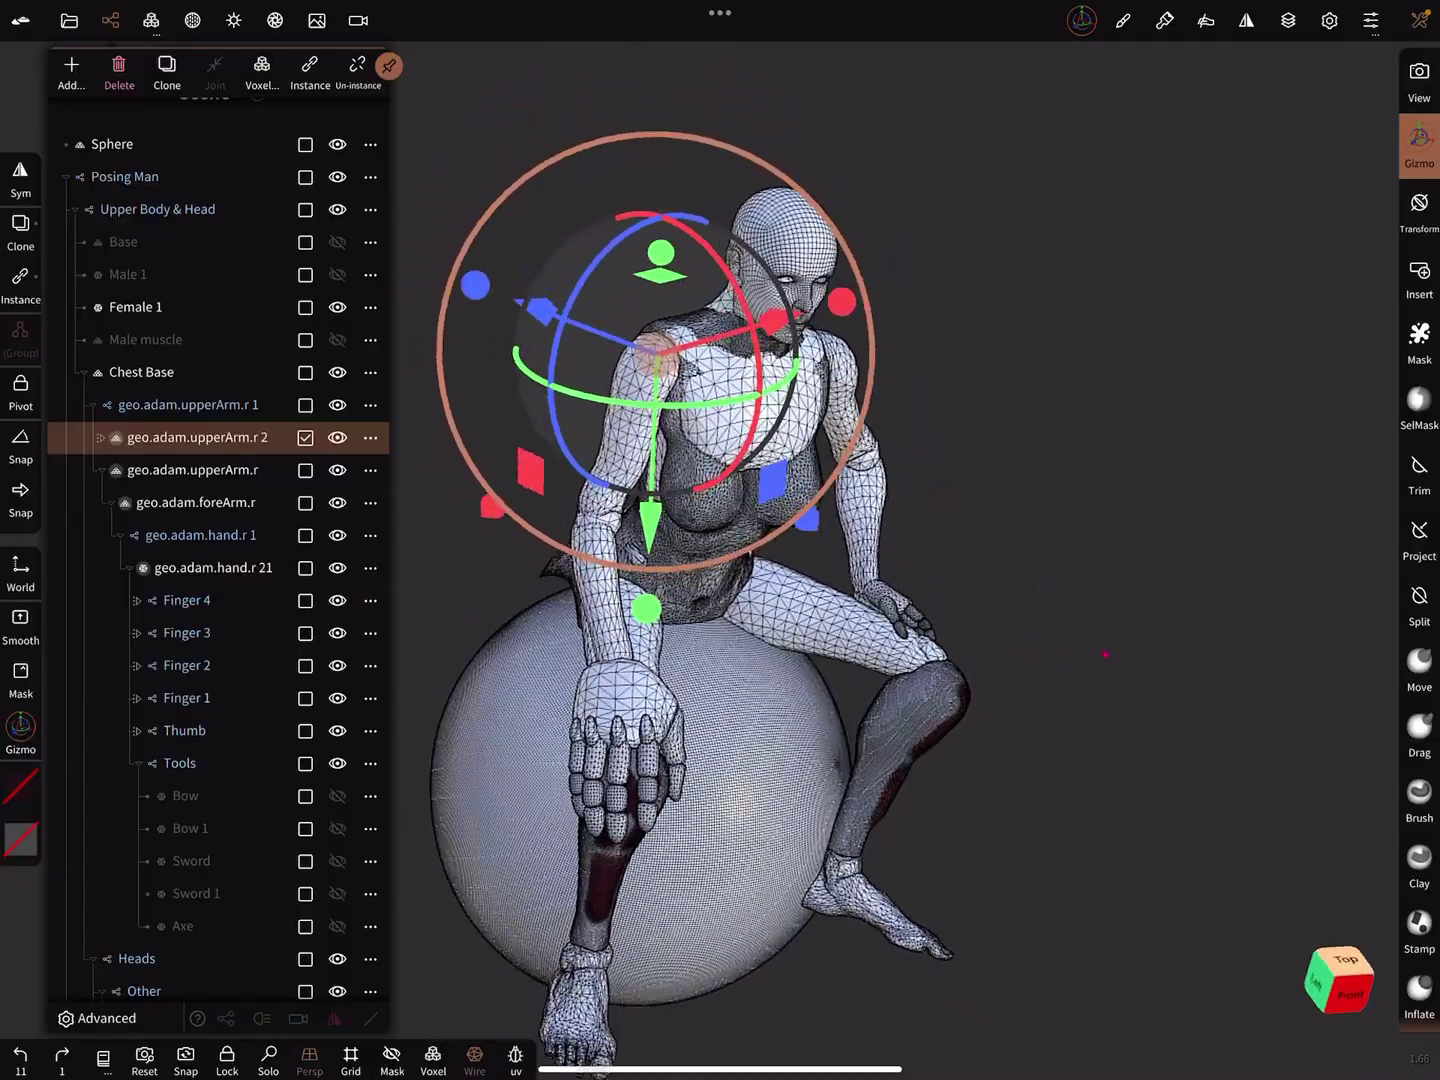
scroll(743, 540, up, 2)
scroll(742, 540, up, 1)
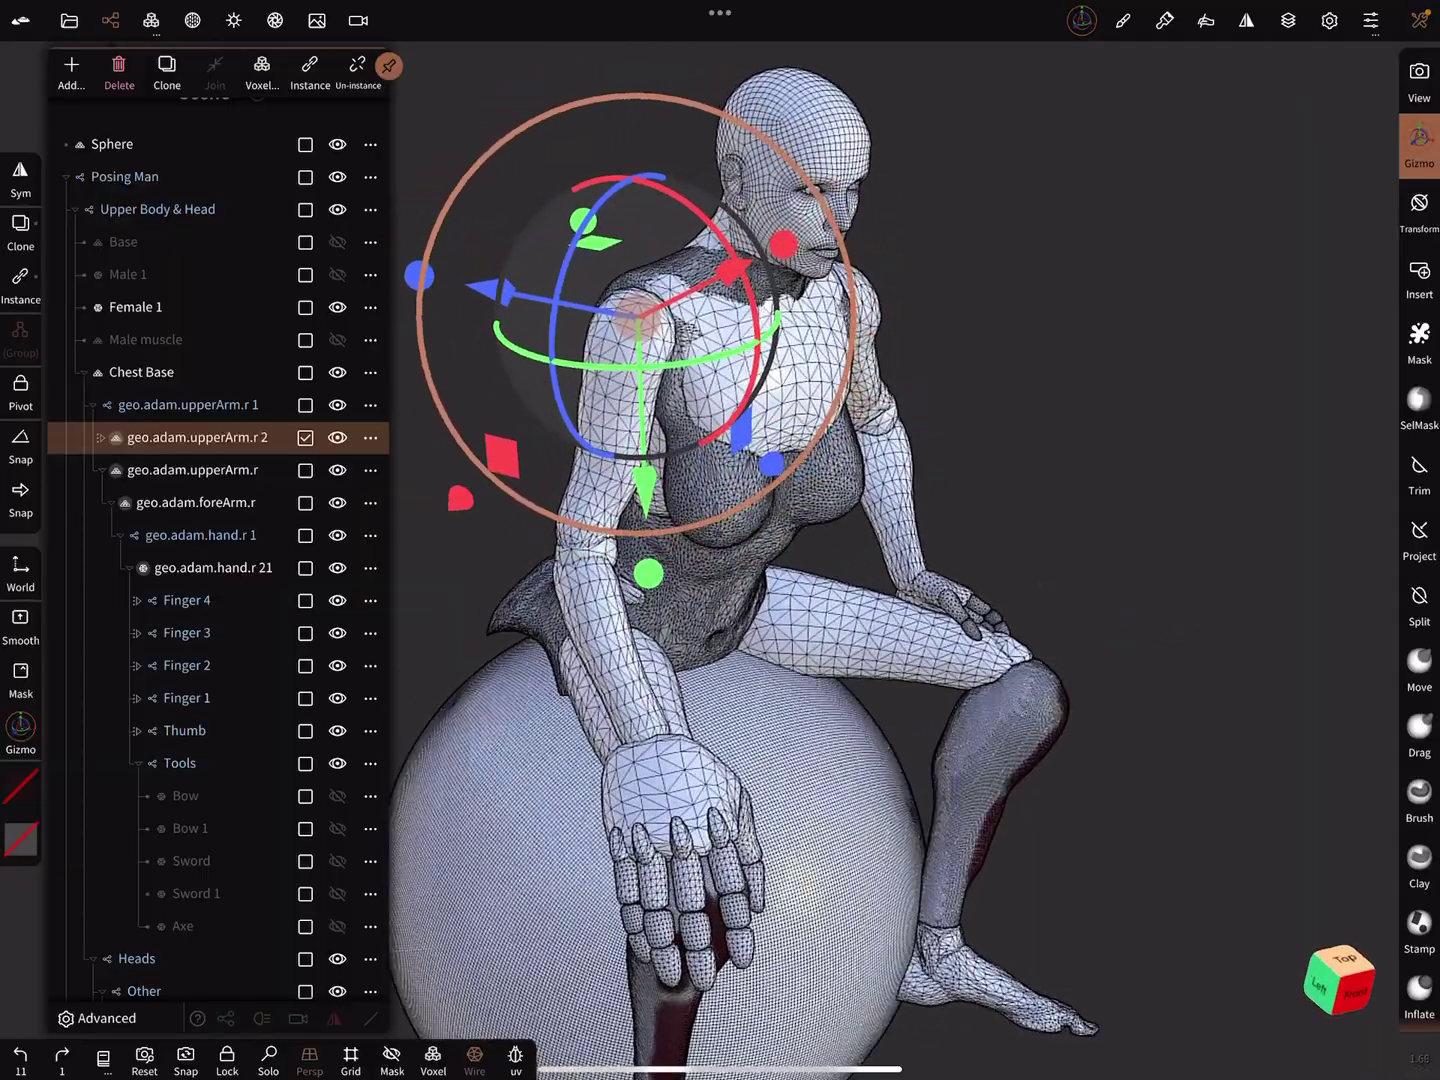
drag(1102, 630, 1159, 604)
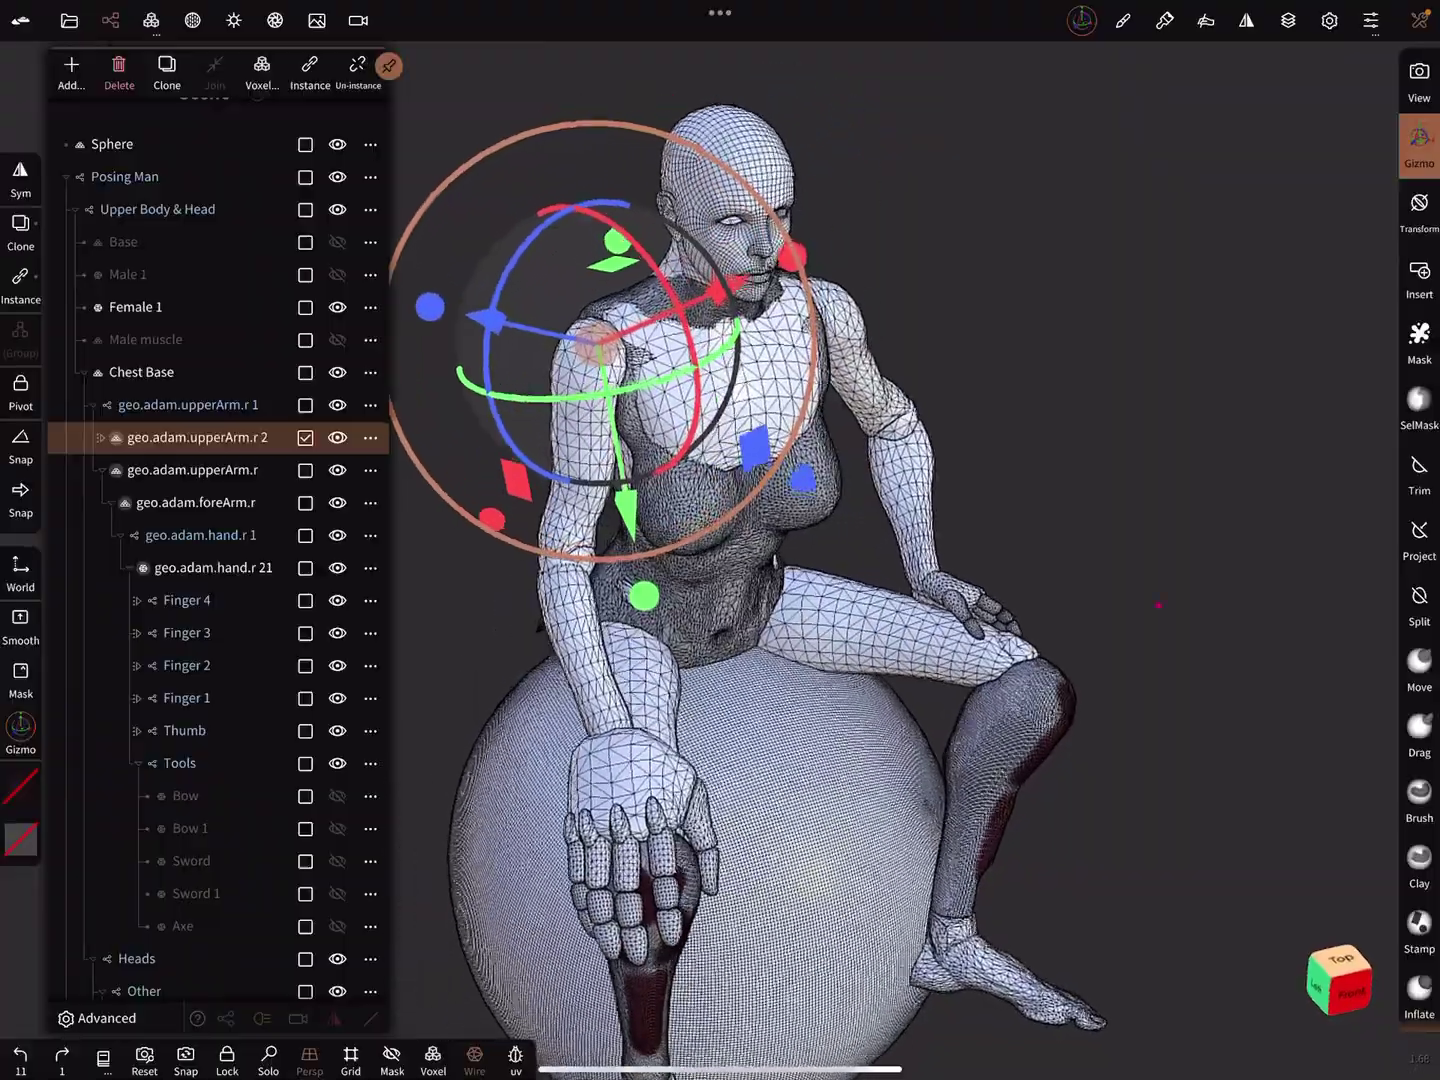
mouse_move(1158, 604)
middle_down()
mouse_move(1198, 343)
mouse_move(1201, 103)
middle_up()
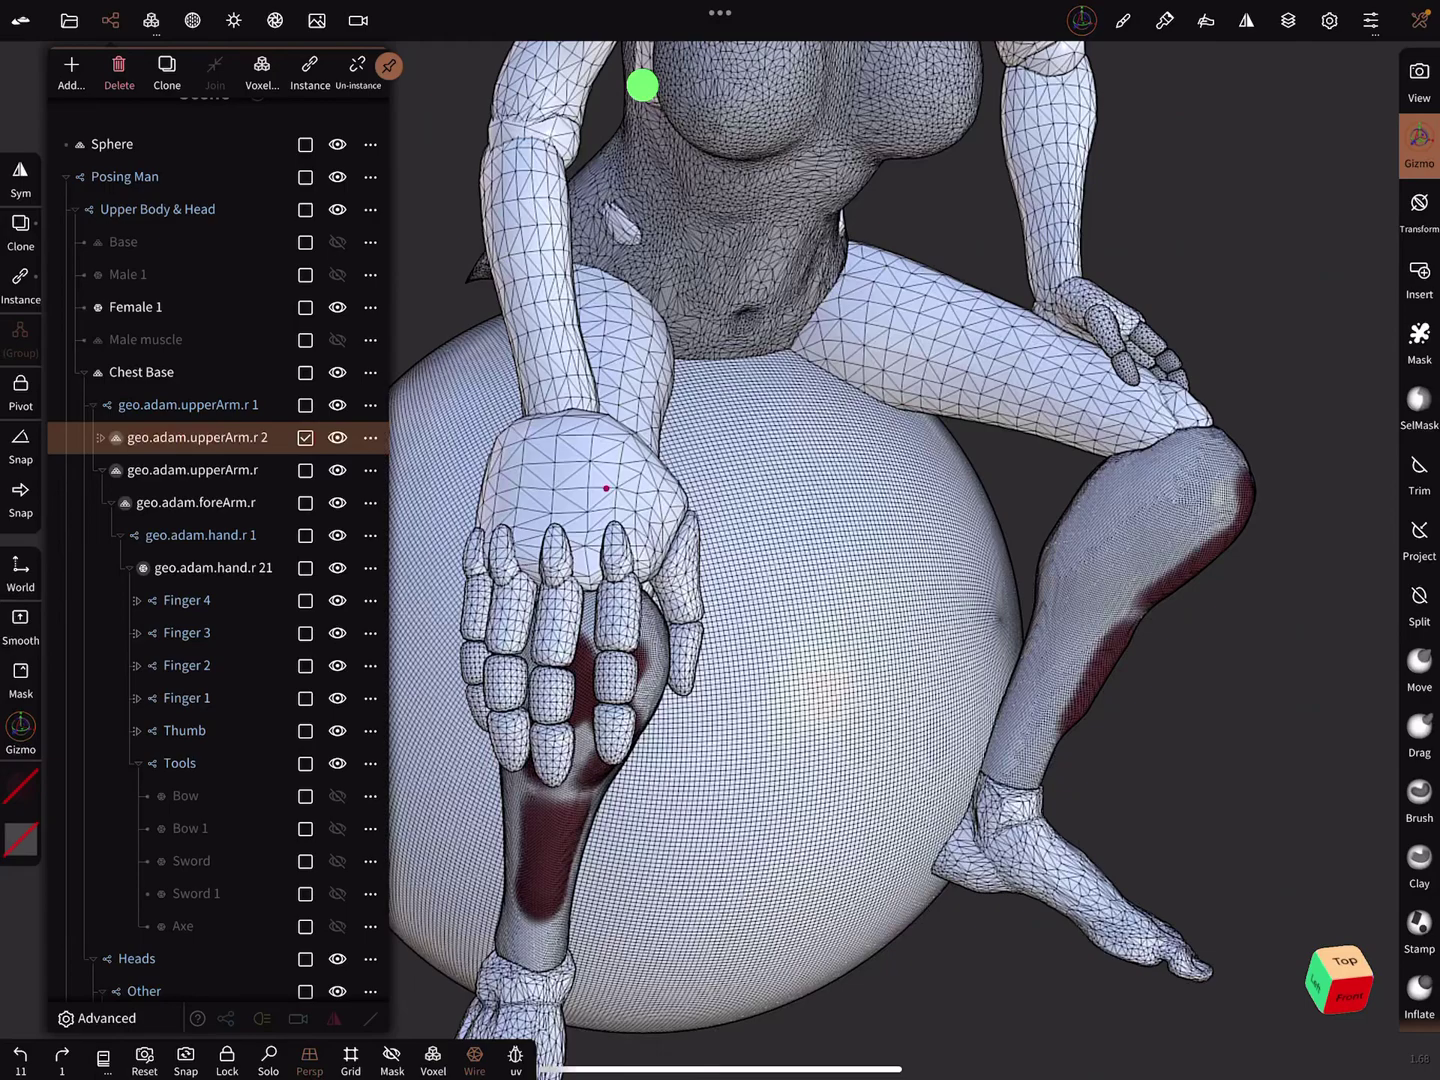
click(594, 488)
Step: Voxel-remesh the right hand at resolution 195 and move the view closer to it
click(110, 20)
click(151, 20)
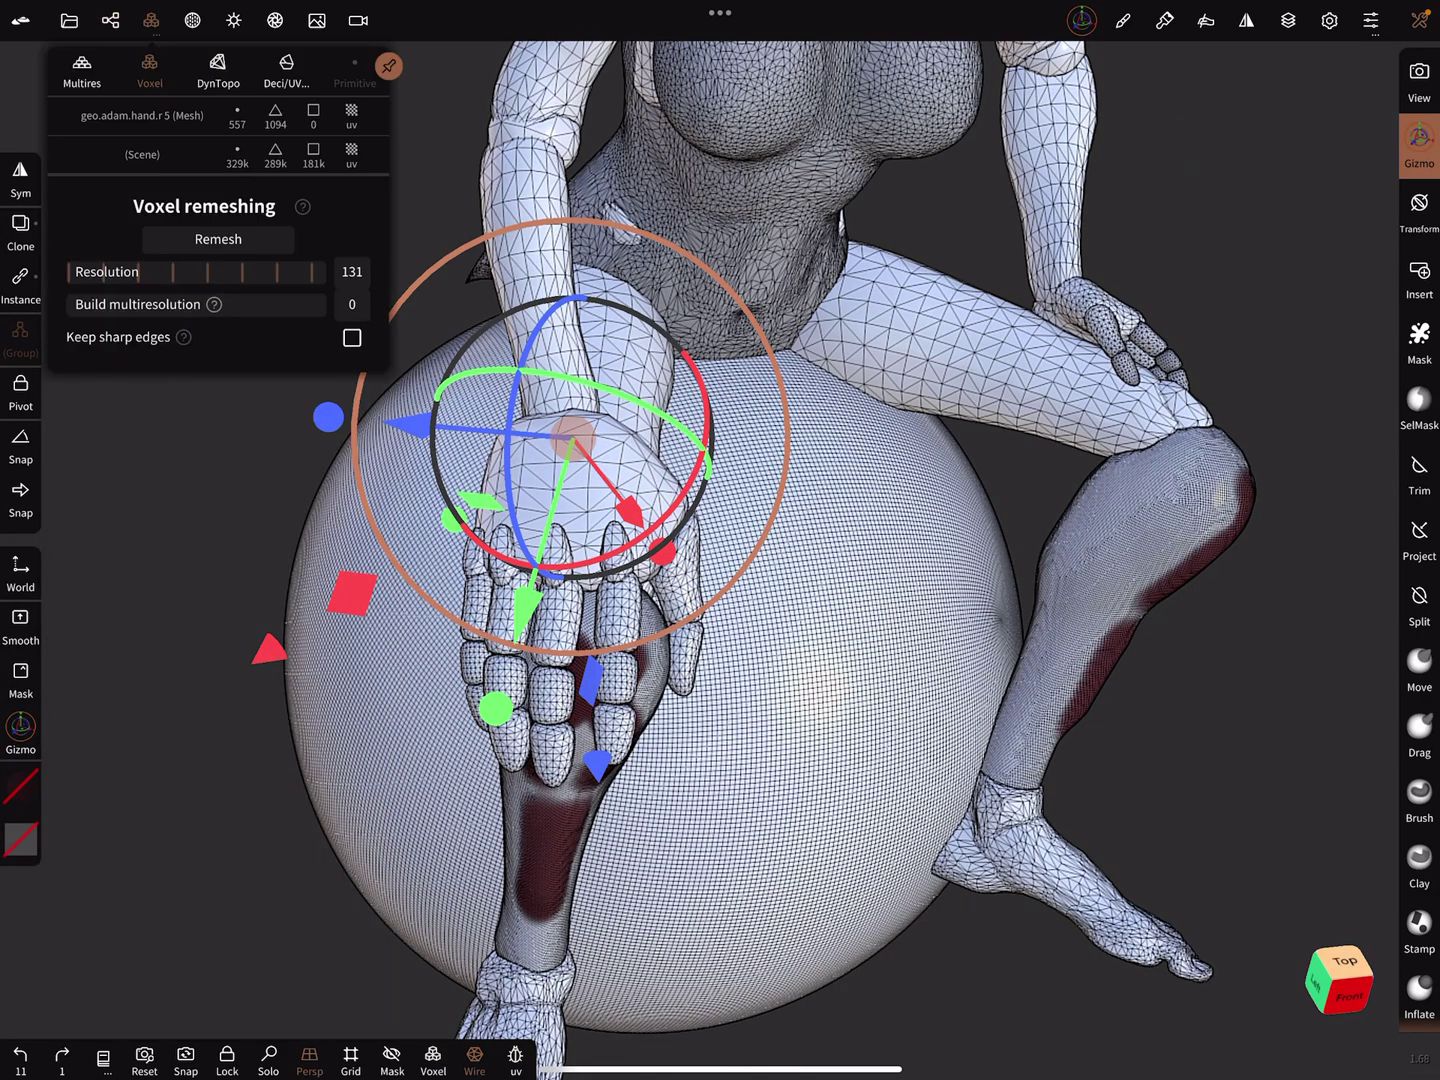
drag(225, 272, 209, 271)
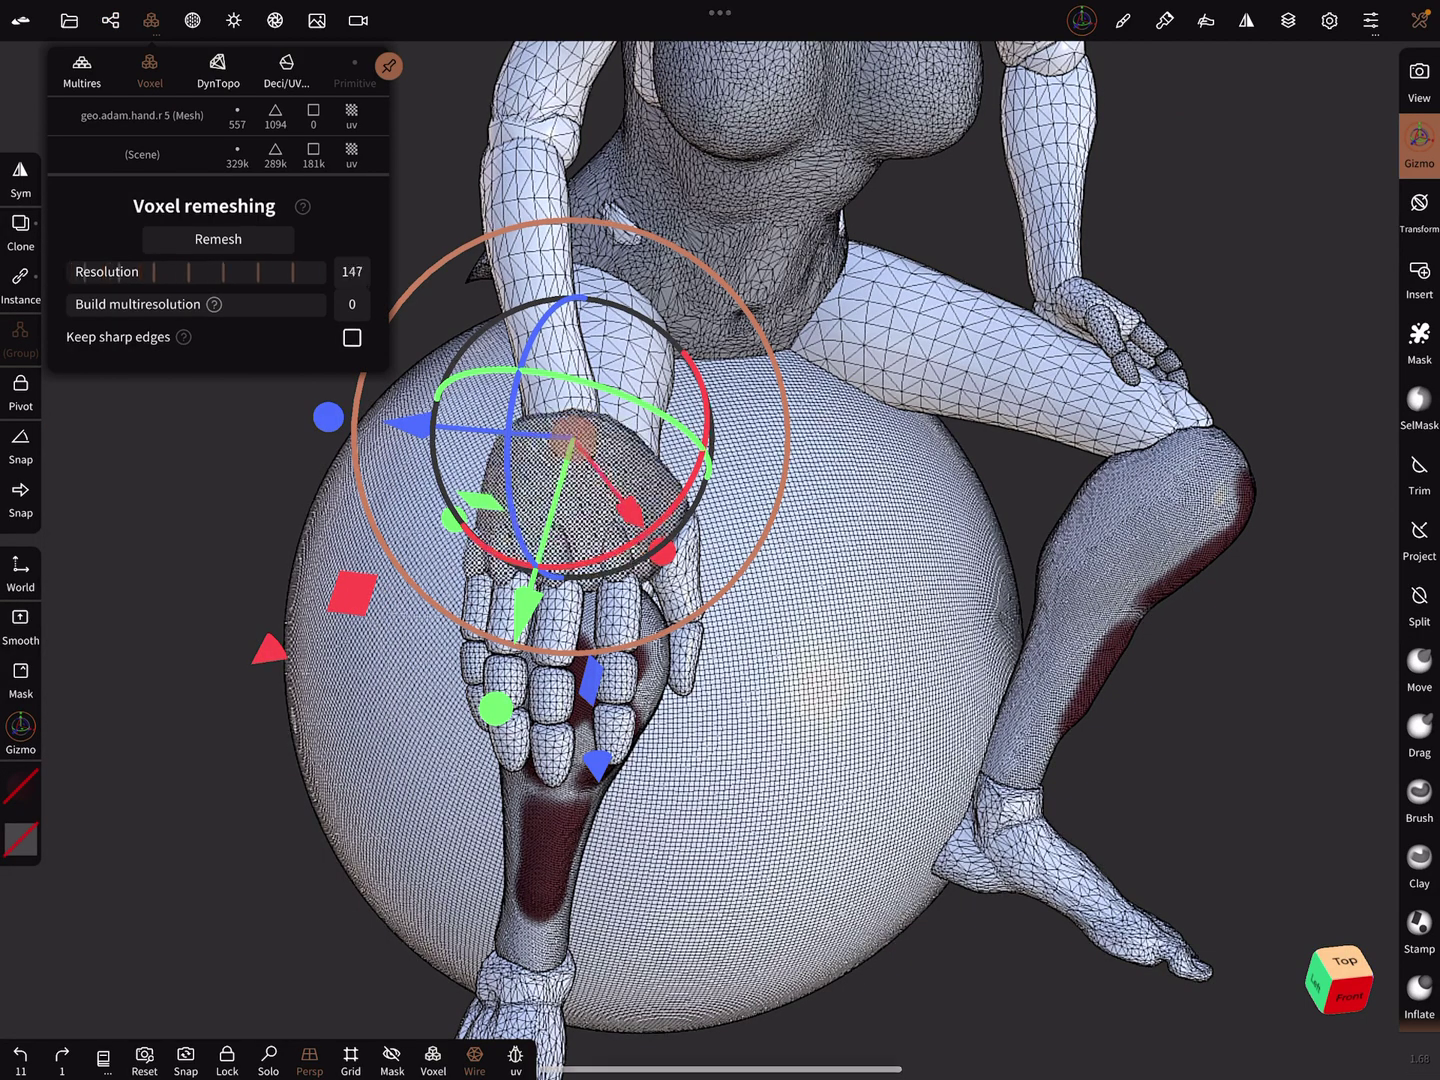
click(219, 238)
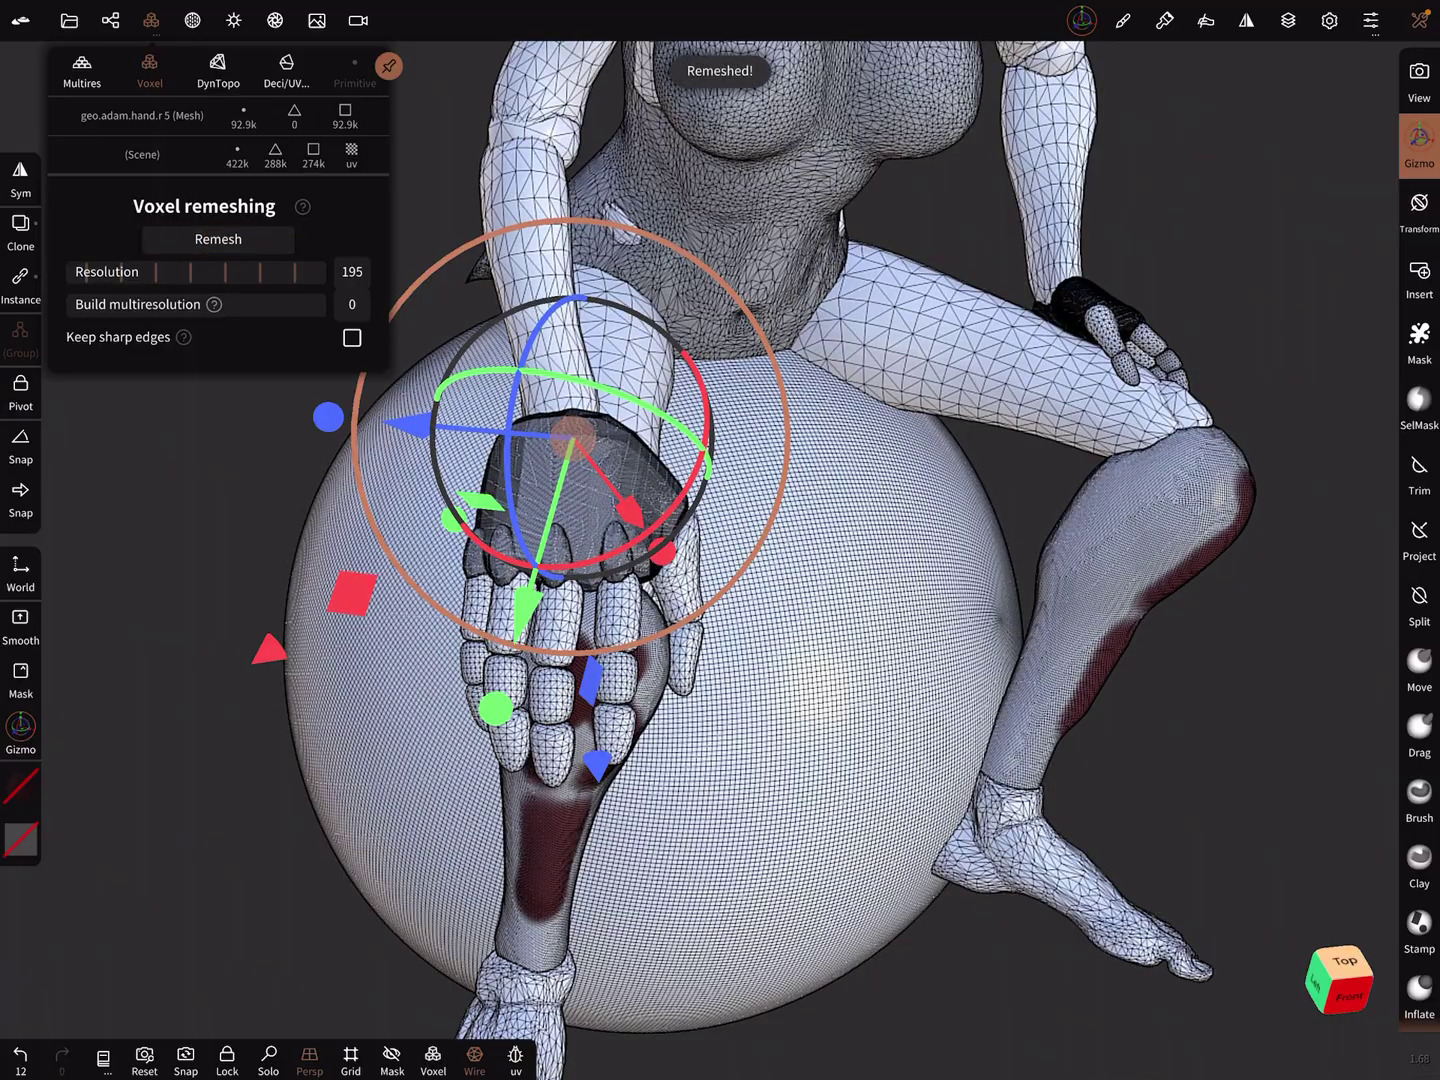
drag(788, 563, 675, 585)
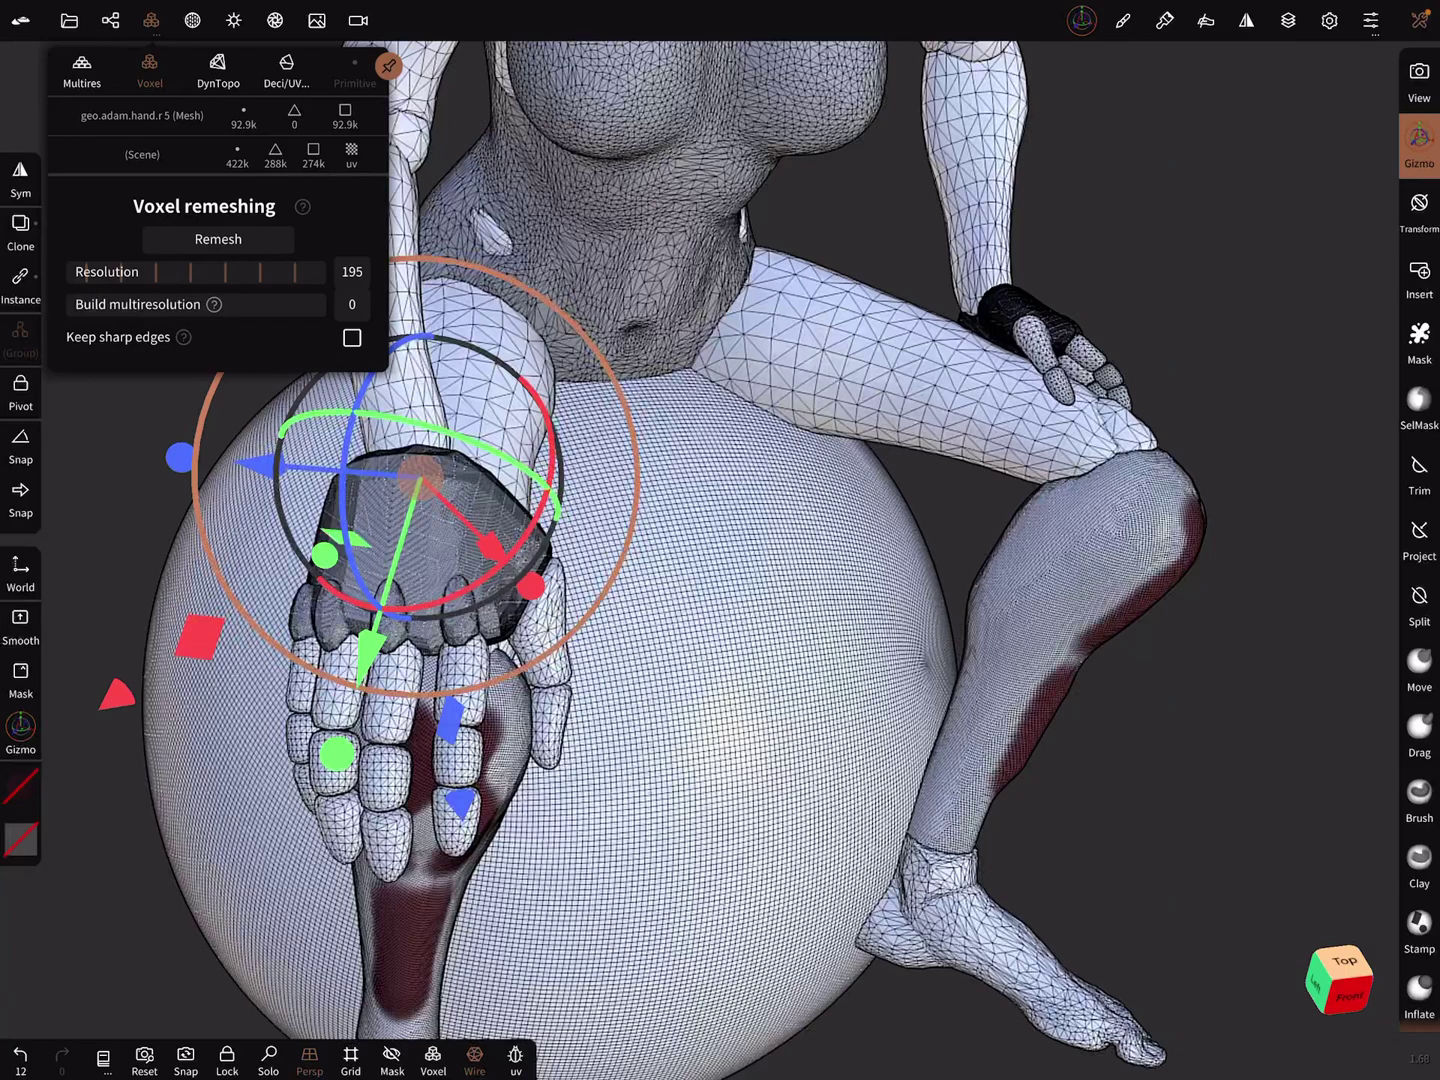
click(1419, 732)
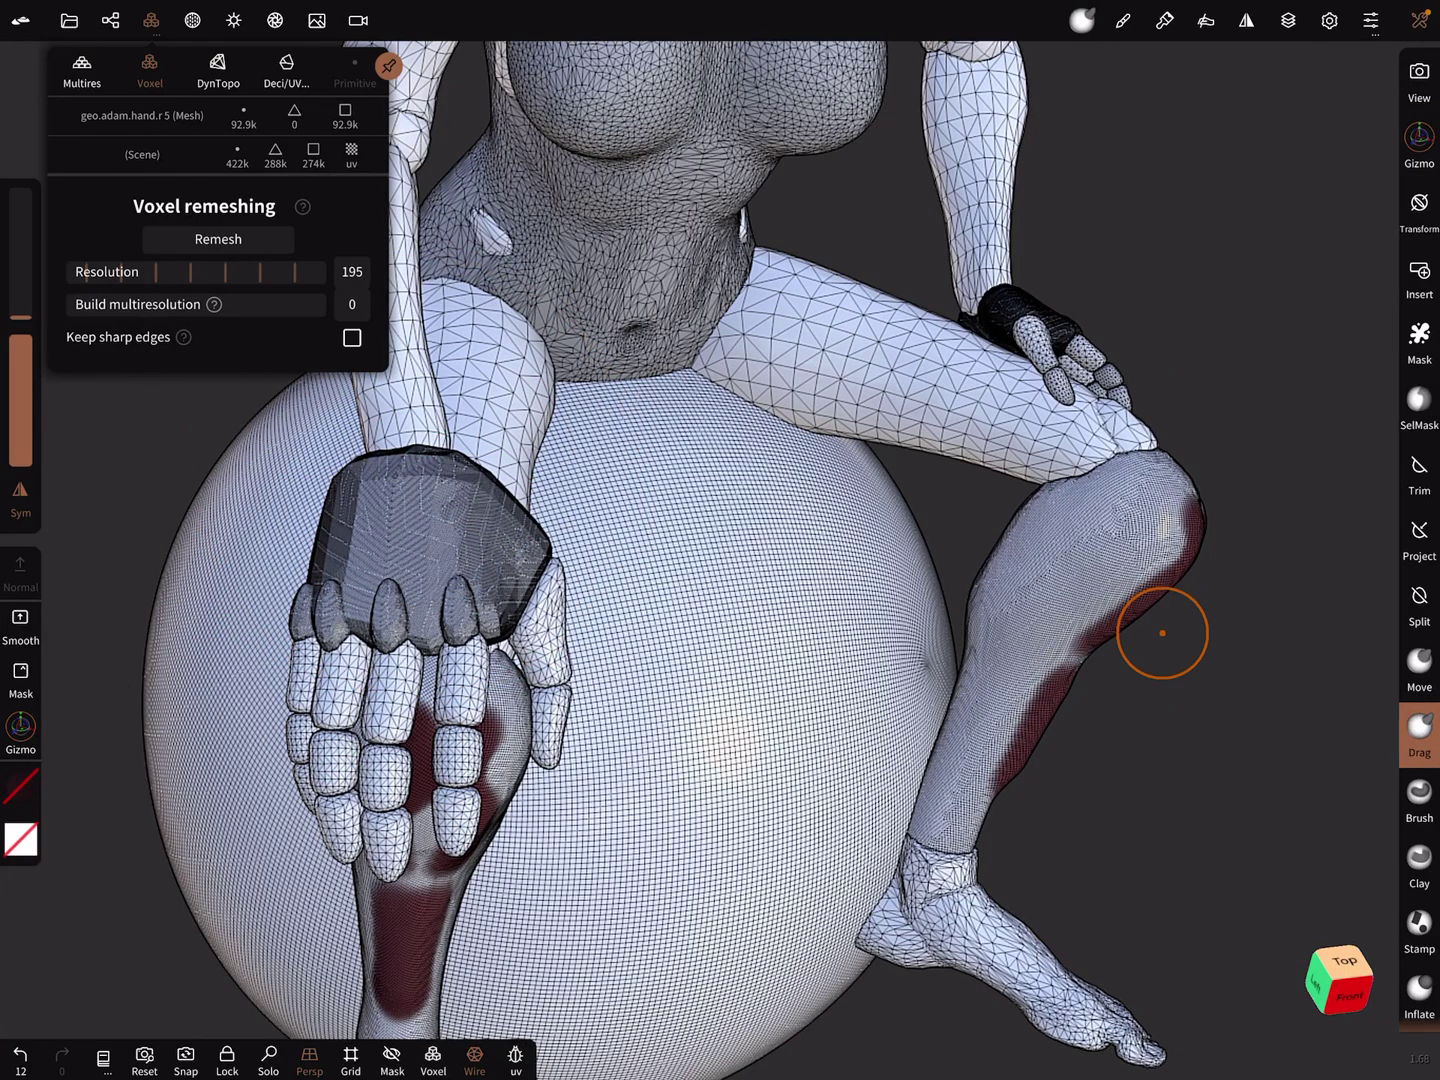
Step: Pull out the hand's upper-left and top-left corners, then show the object list
drag(379, 498, 362, 481)
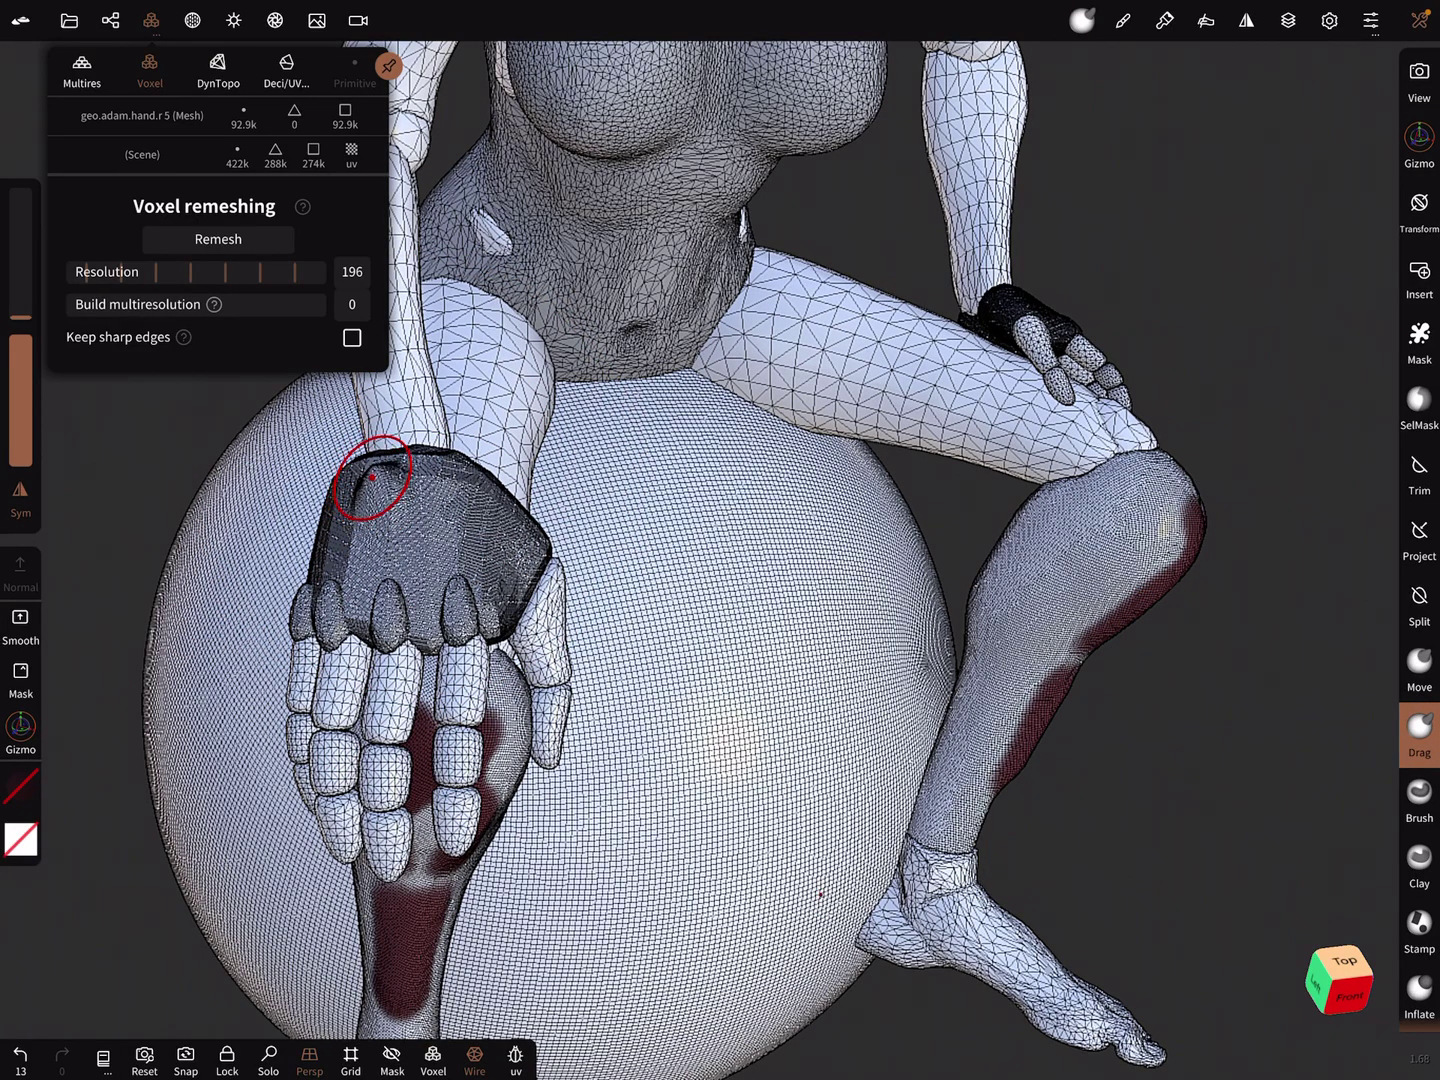
middle_drag(362, 480, 761, 752)
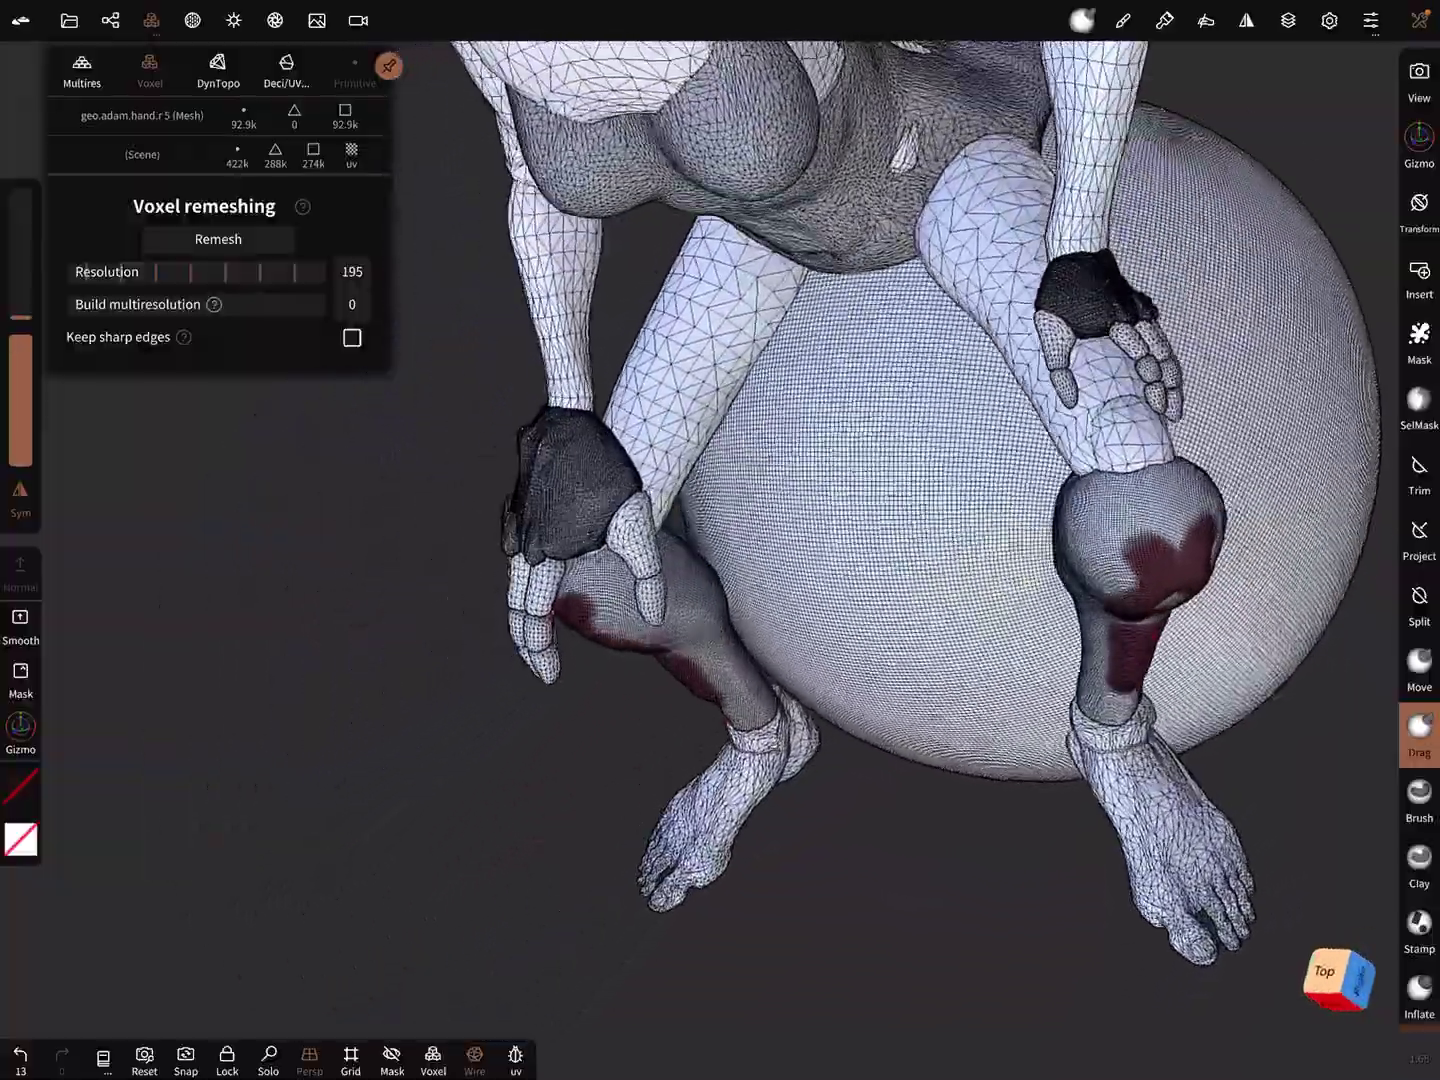
scroll(761, 751, up, 5)
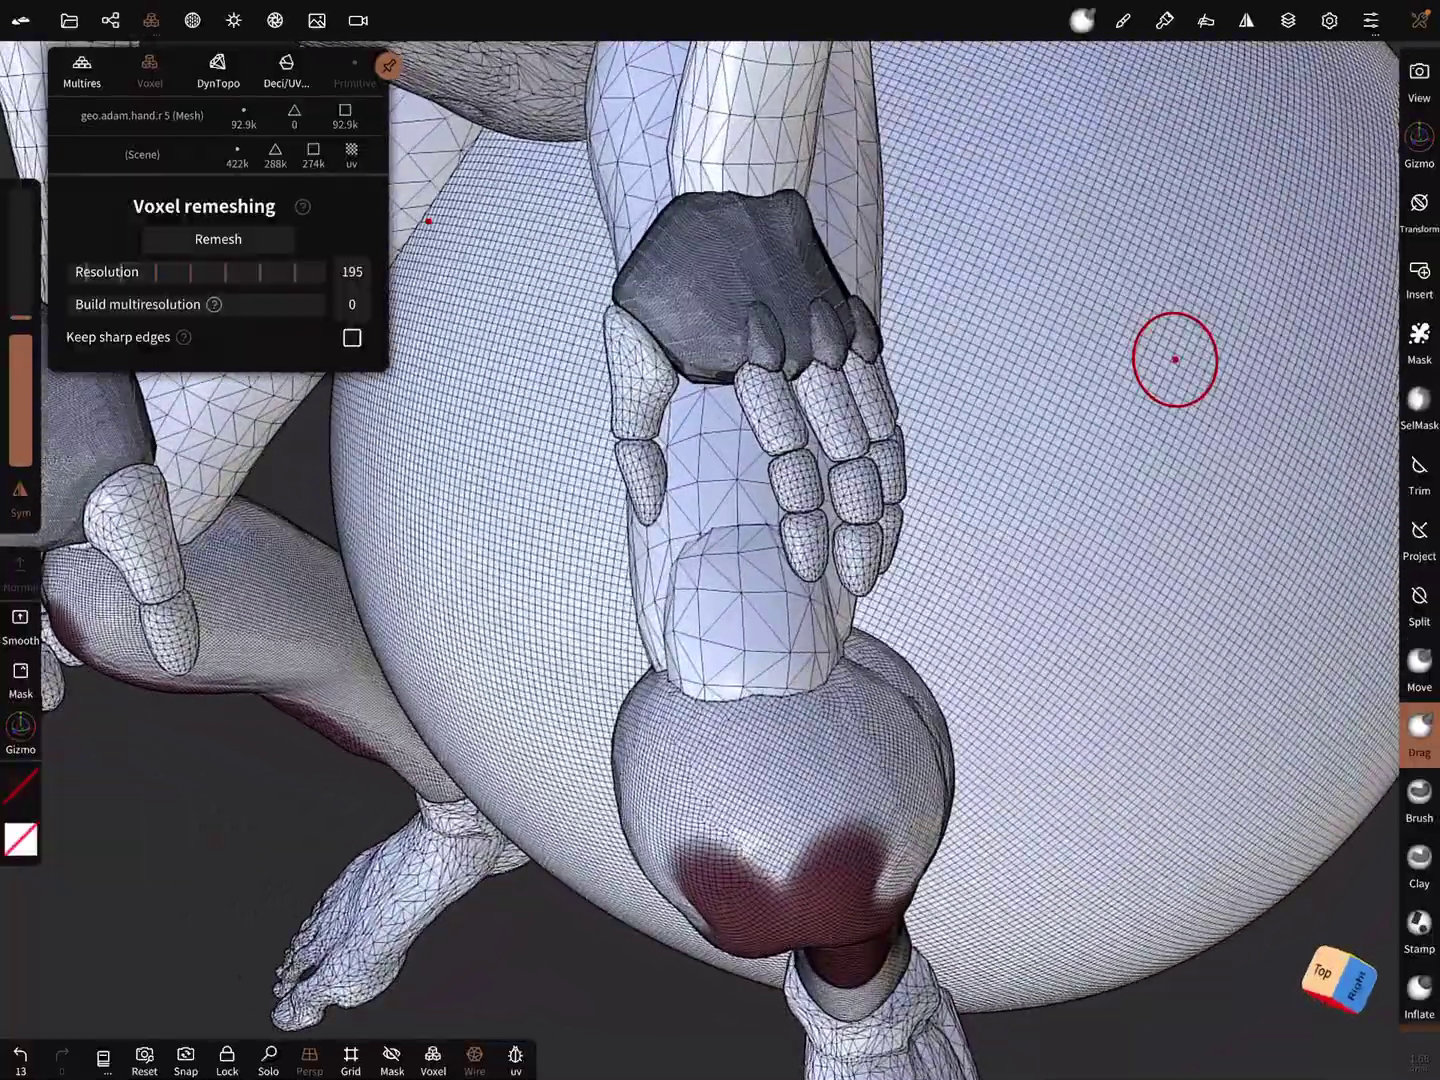
middle_drag(1174, 359, 1064, 551)
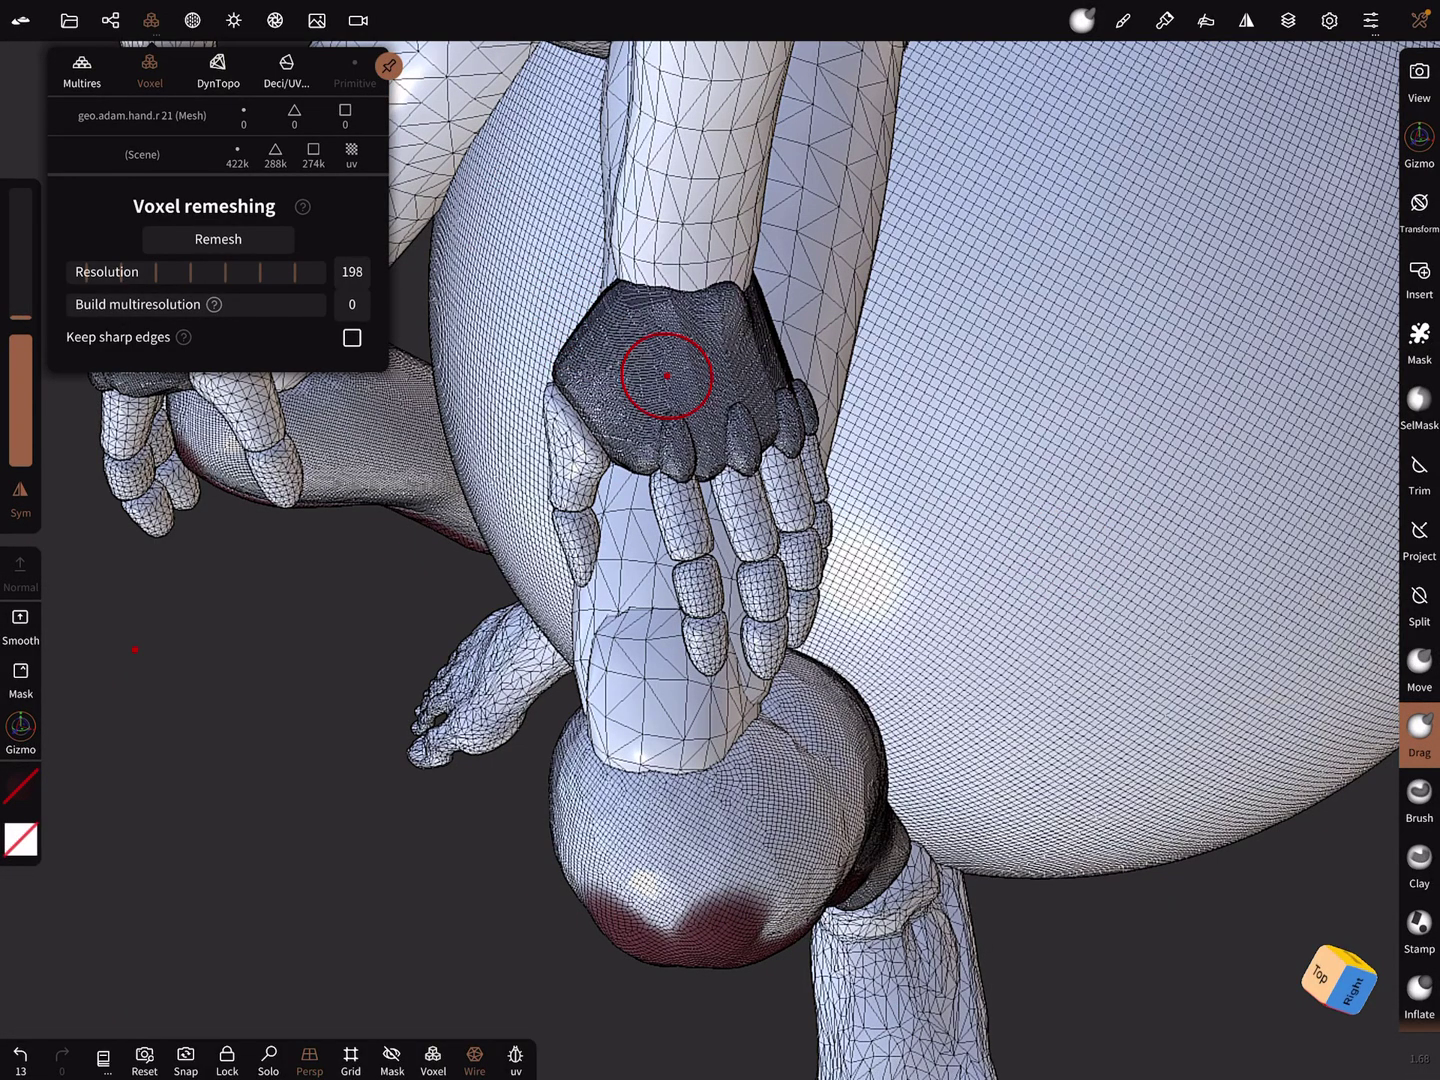
drag(659, 370, 532, 292)
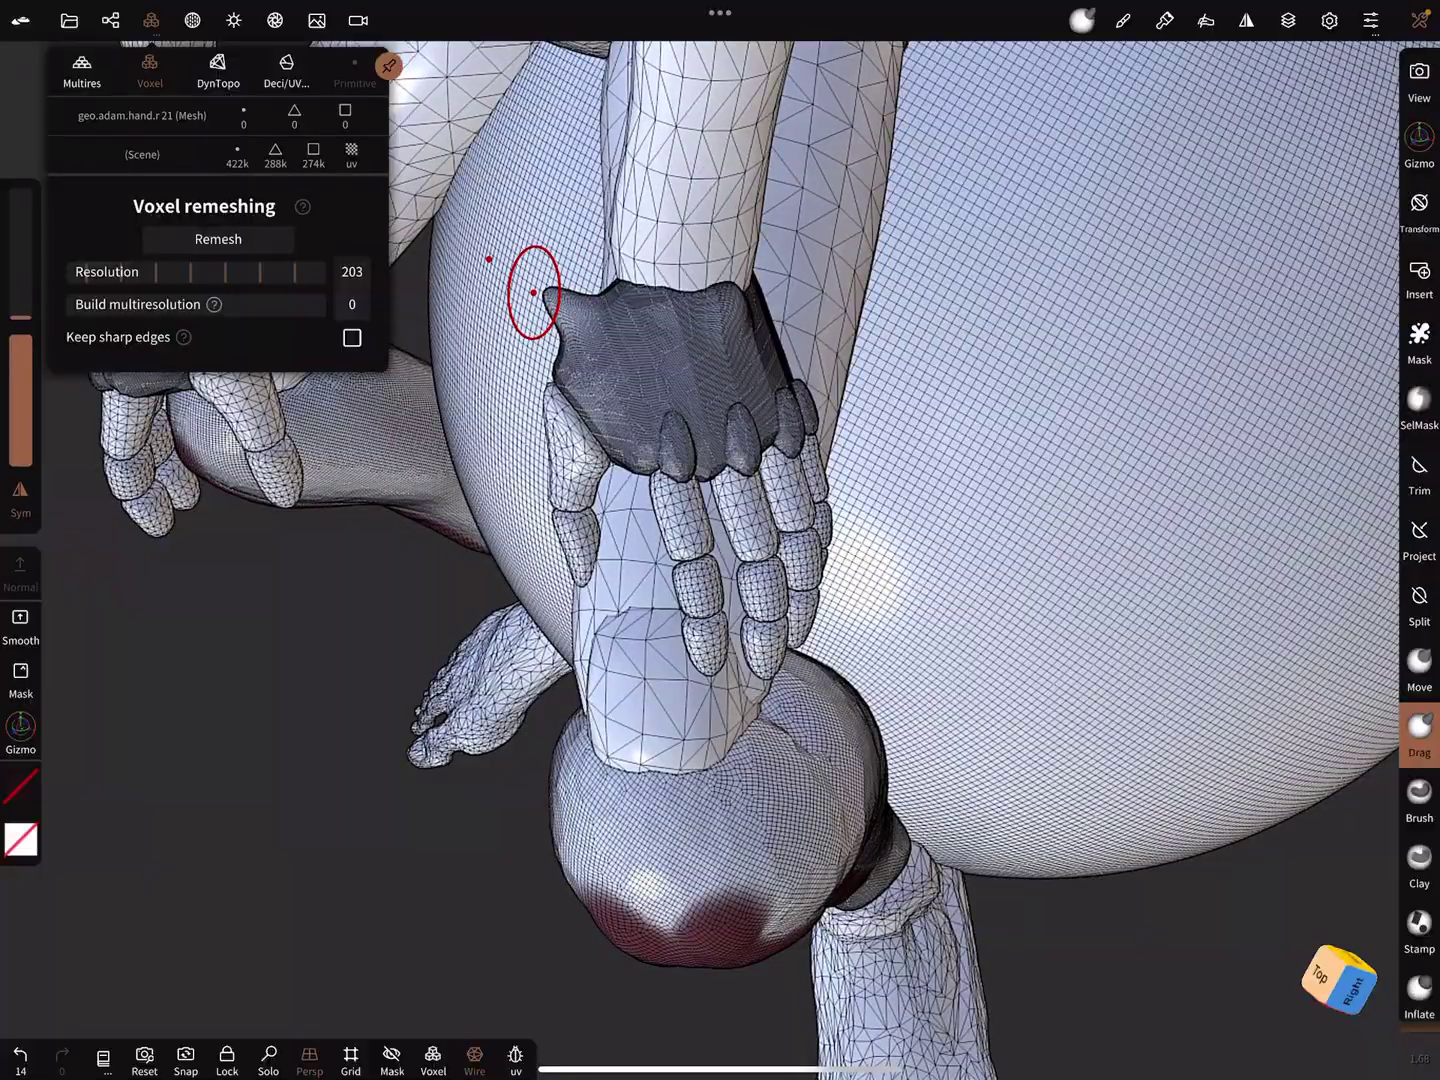
mouse_move(1157, 476)
middle_down()
mouse_move(784, 590)
mouse_move(816, 673)
mouse_move(1024, 622)
middle_up()
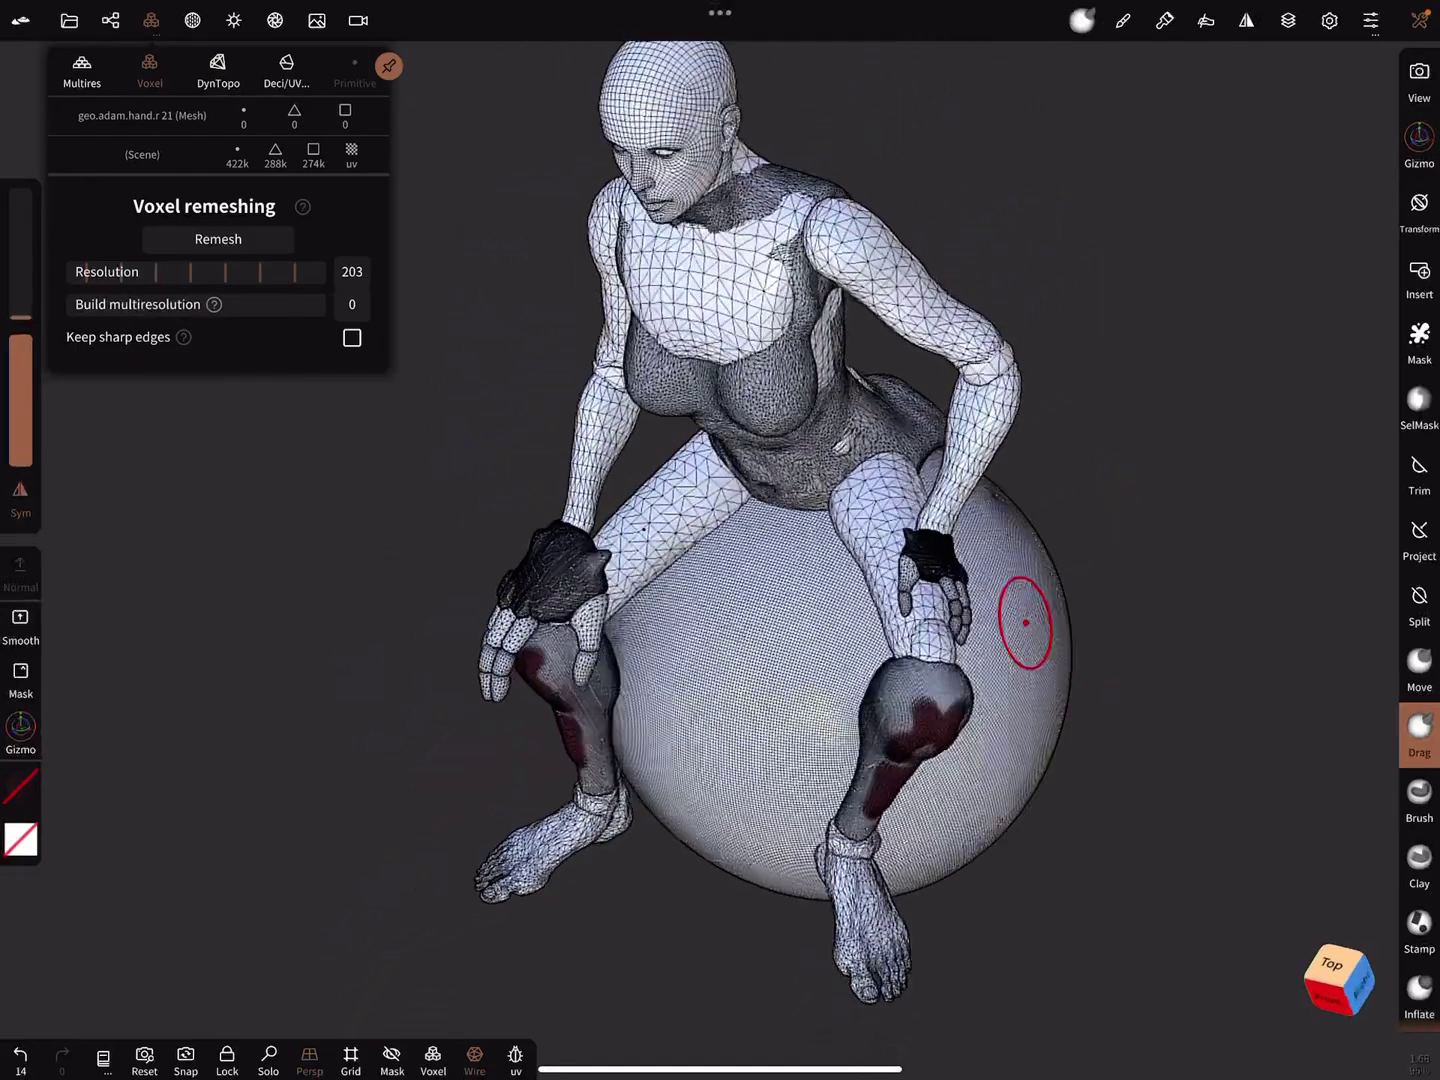
scroll(1025, 622, down, 3)
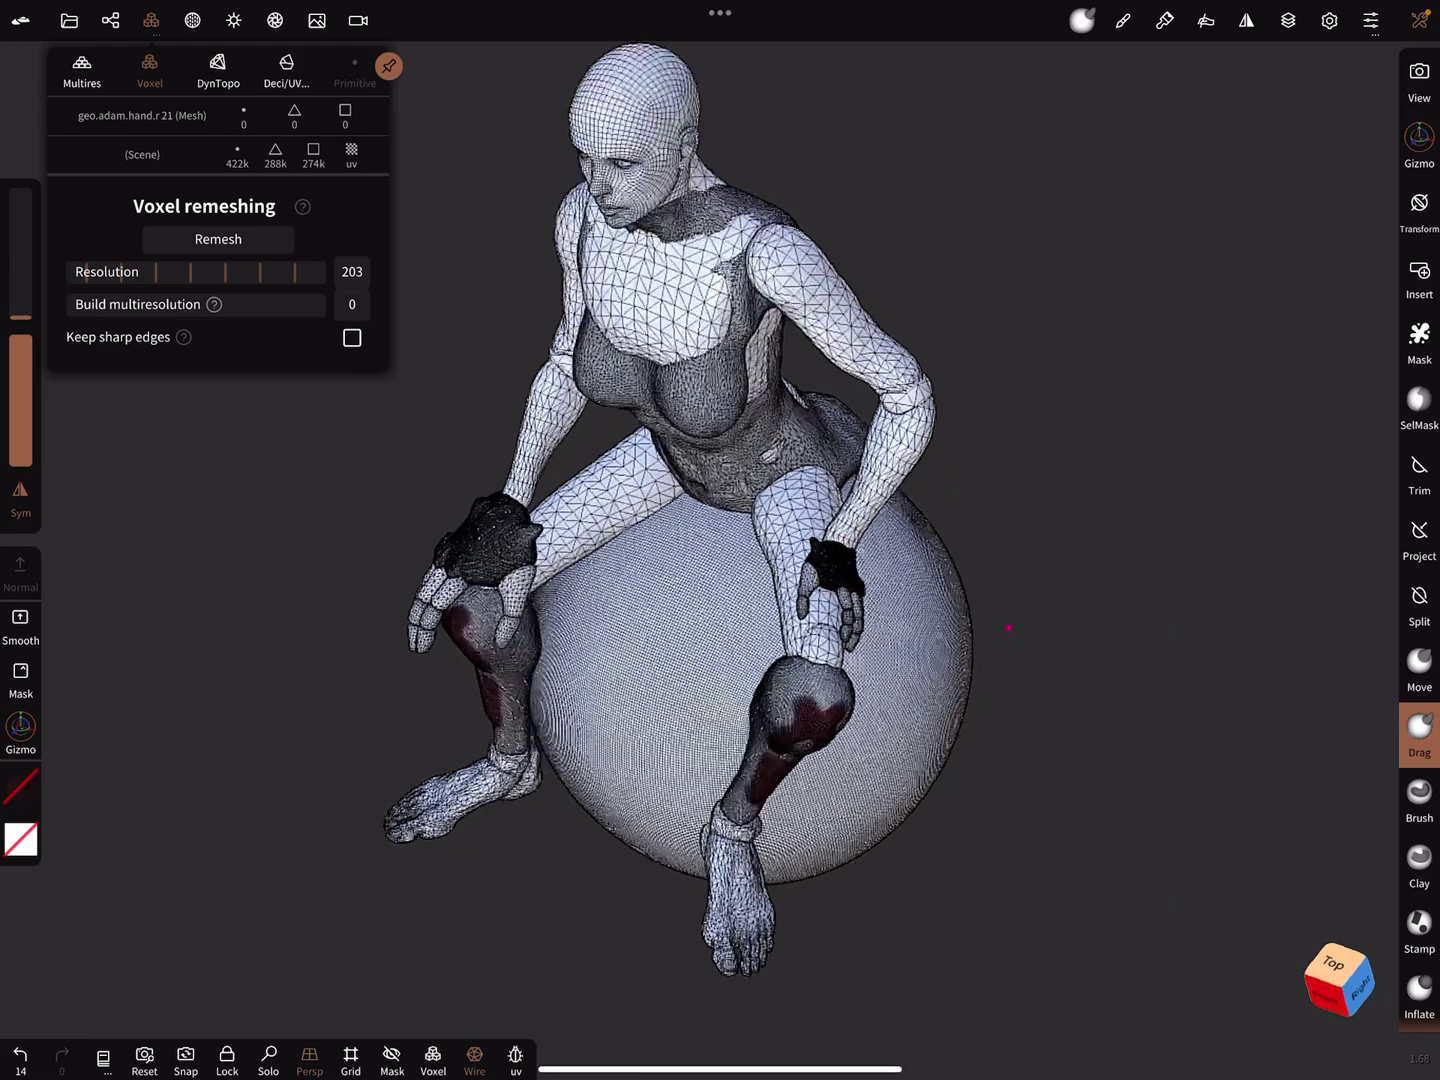
scroll(1067, 581, up, 5)
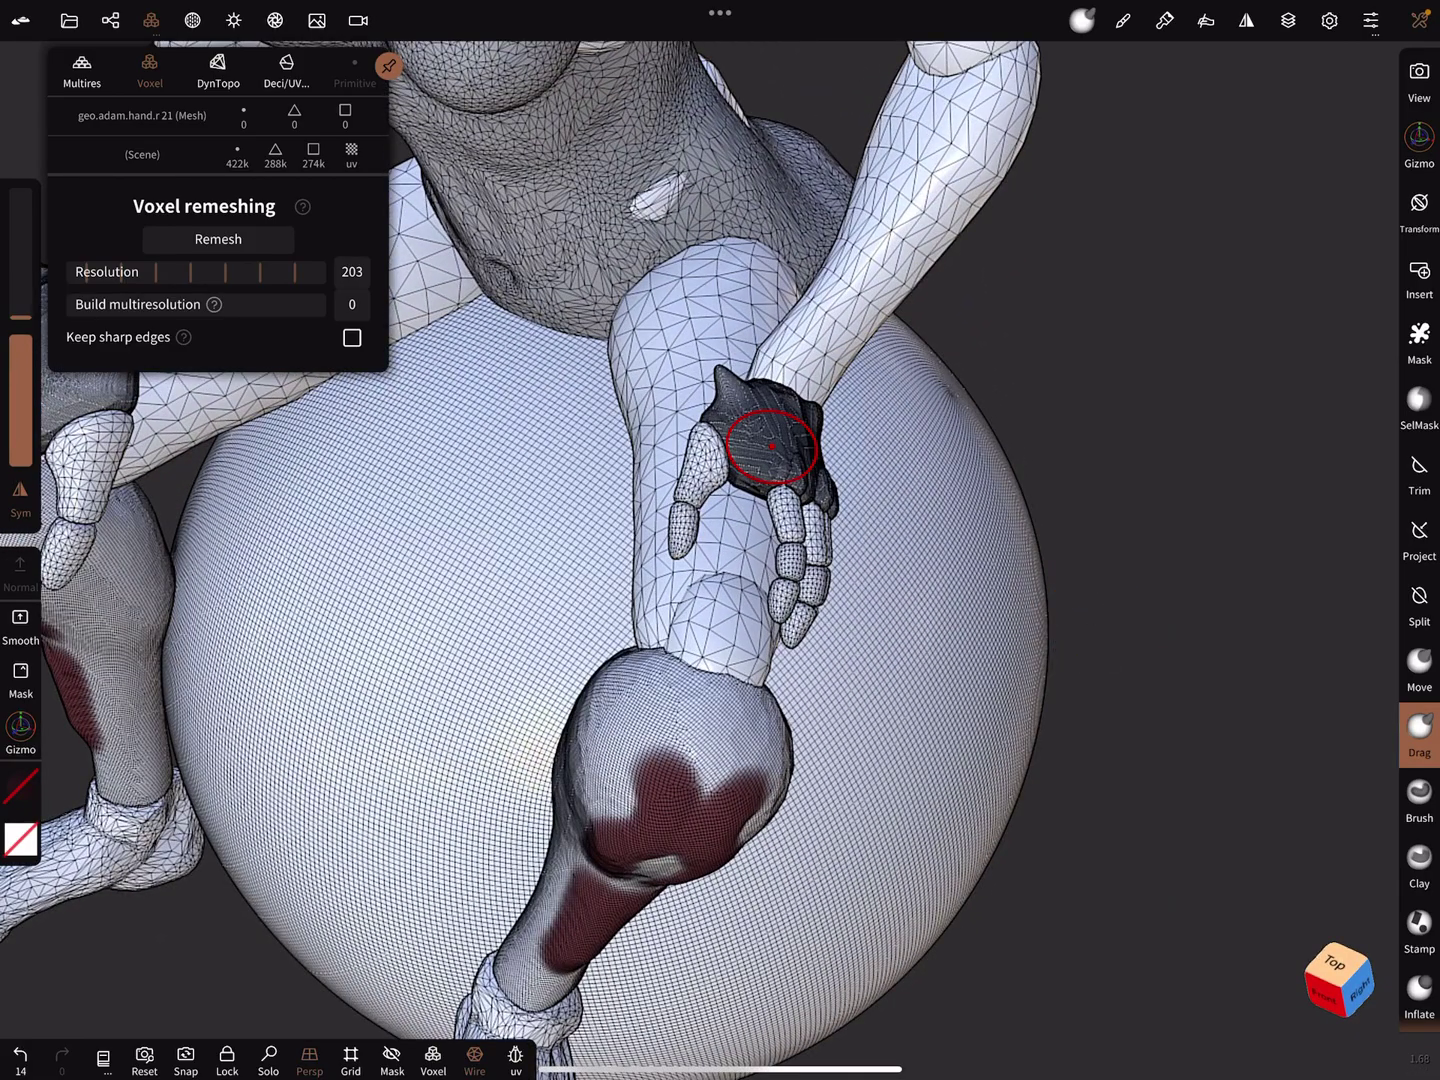
click(110, 20)
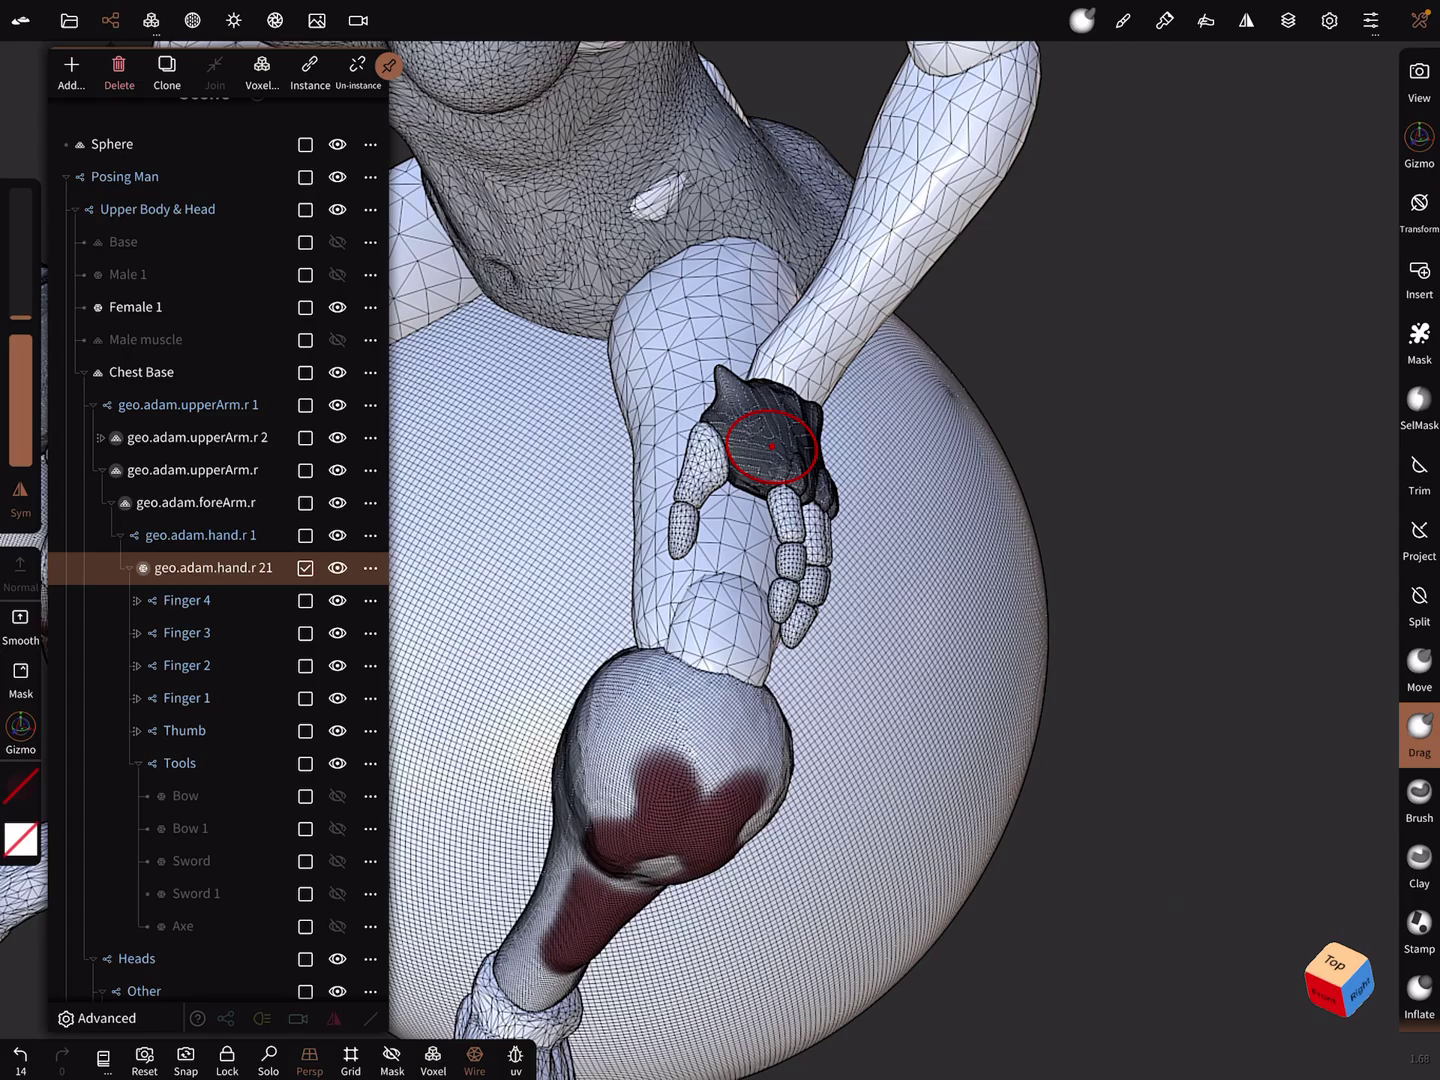
Step: Make the Bow visible and bring up the gizmo on the right upper arm
click(337, 796)
mouse_move(772, 445)
mouse_down()
mouse_move(1138, 526)
mouse_move(1127, 528)
mouse_up()
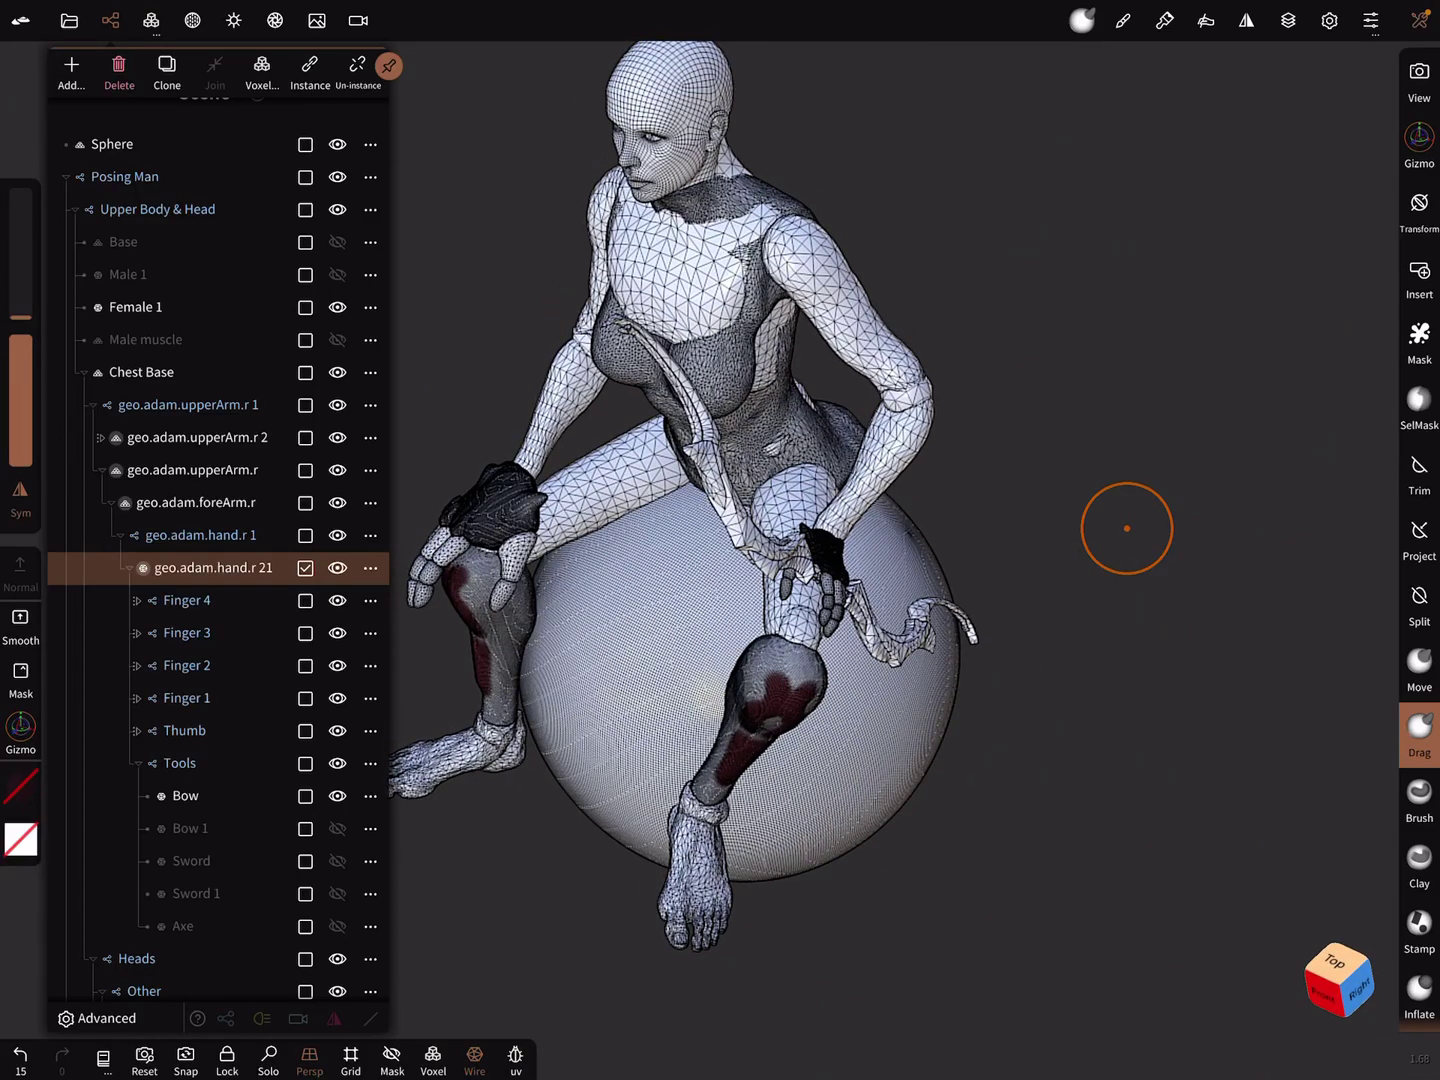
click(847, 291)
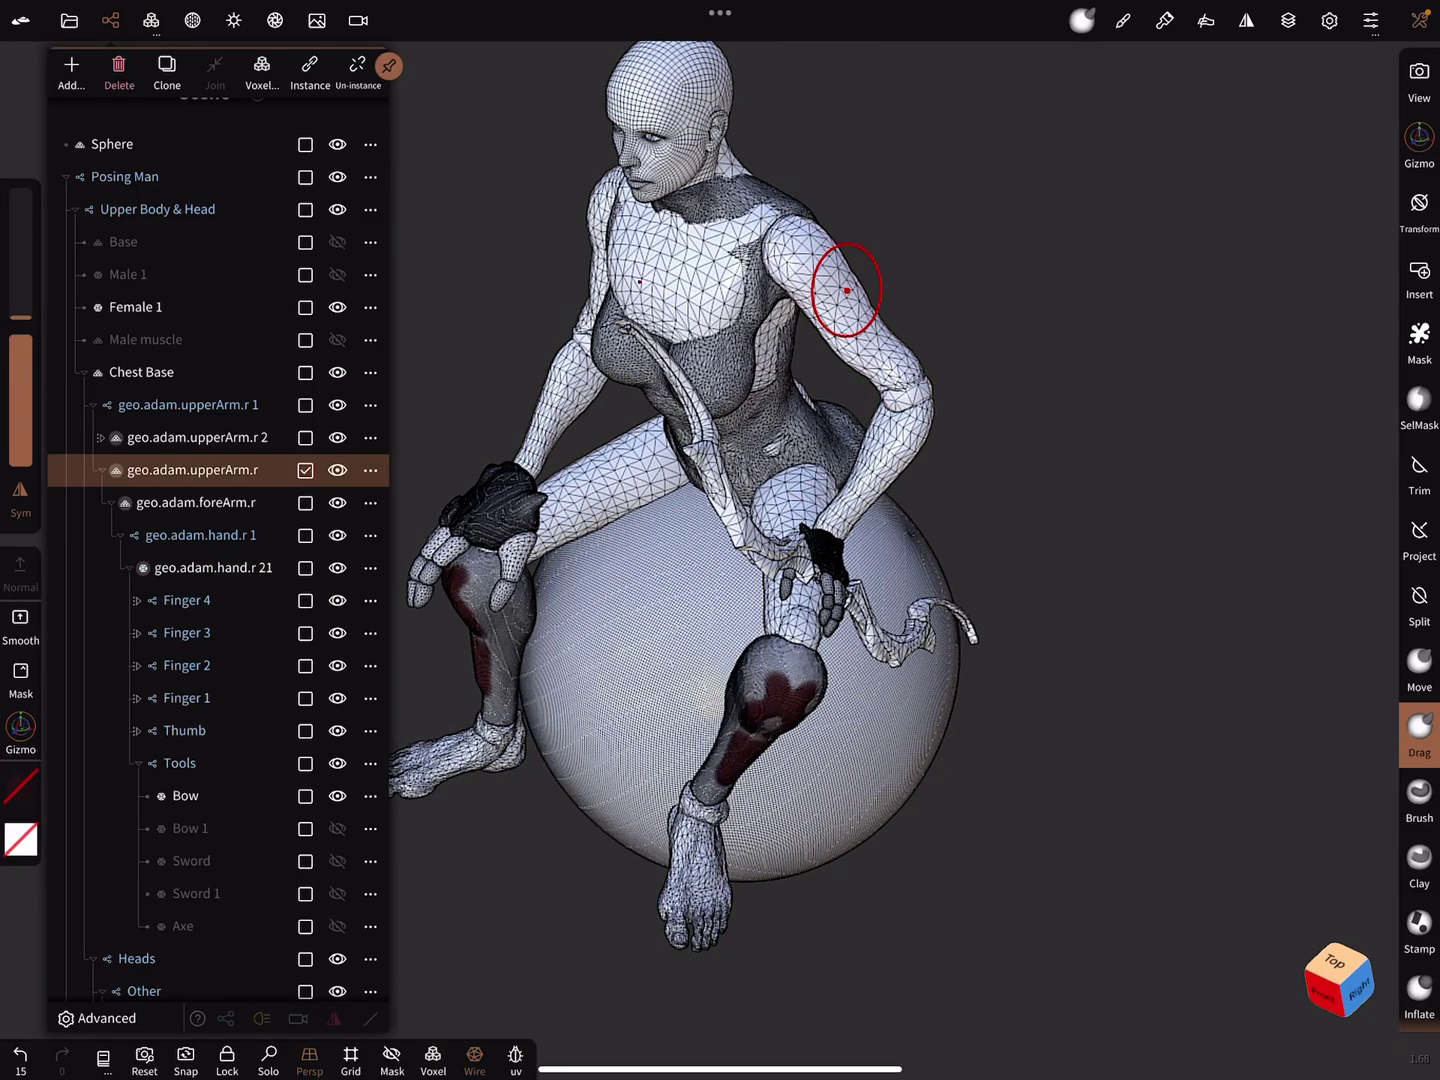
click(1418, 140)
Step: Rotate the right upper arm down and back up, then select the Bow
drag(894, 282, 855, 360)
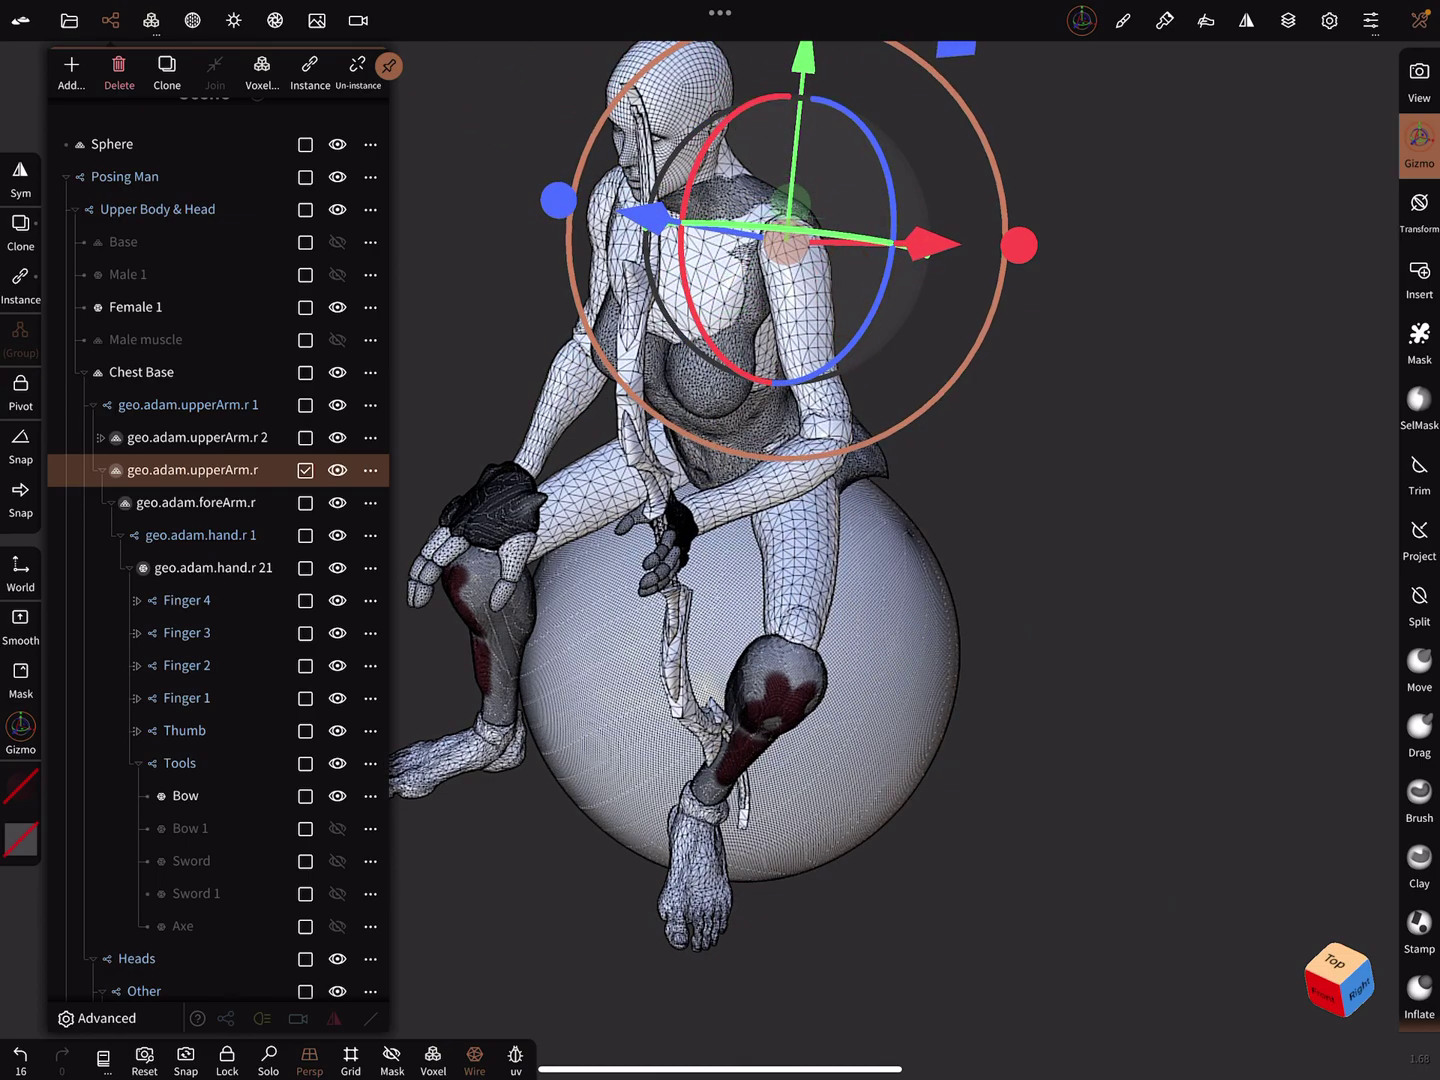
drag(883, 327, 900, 203)
drag(1125, 563, 1057, 568)
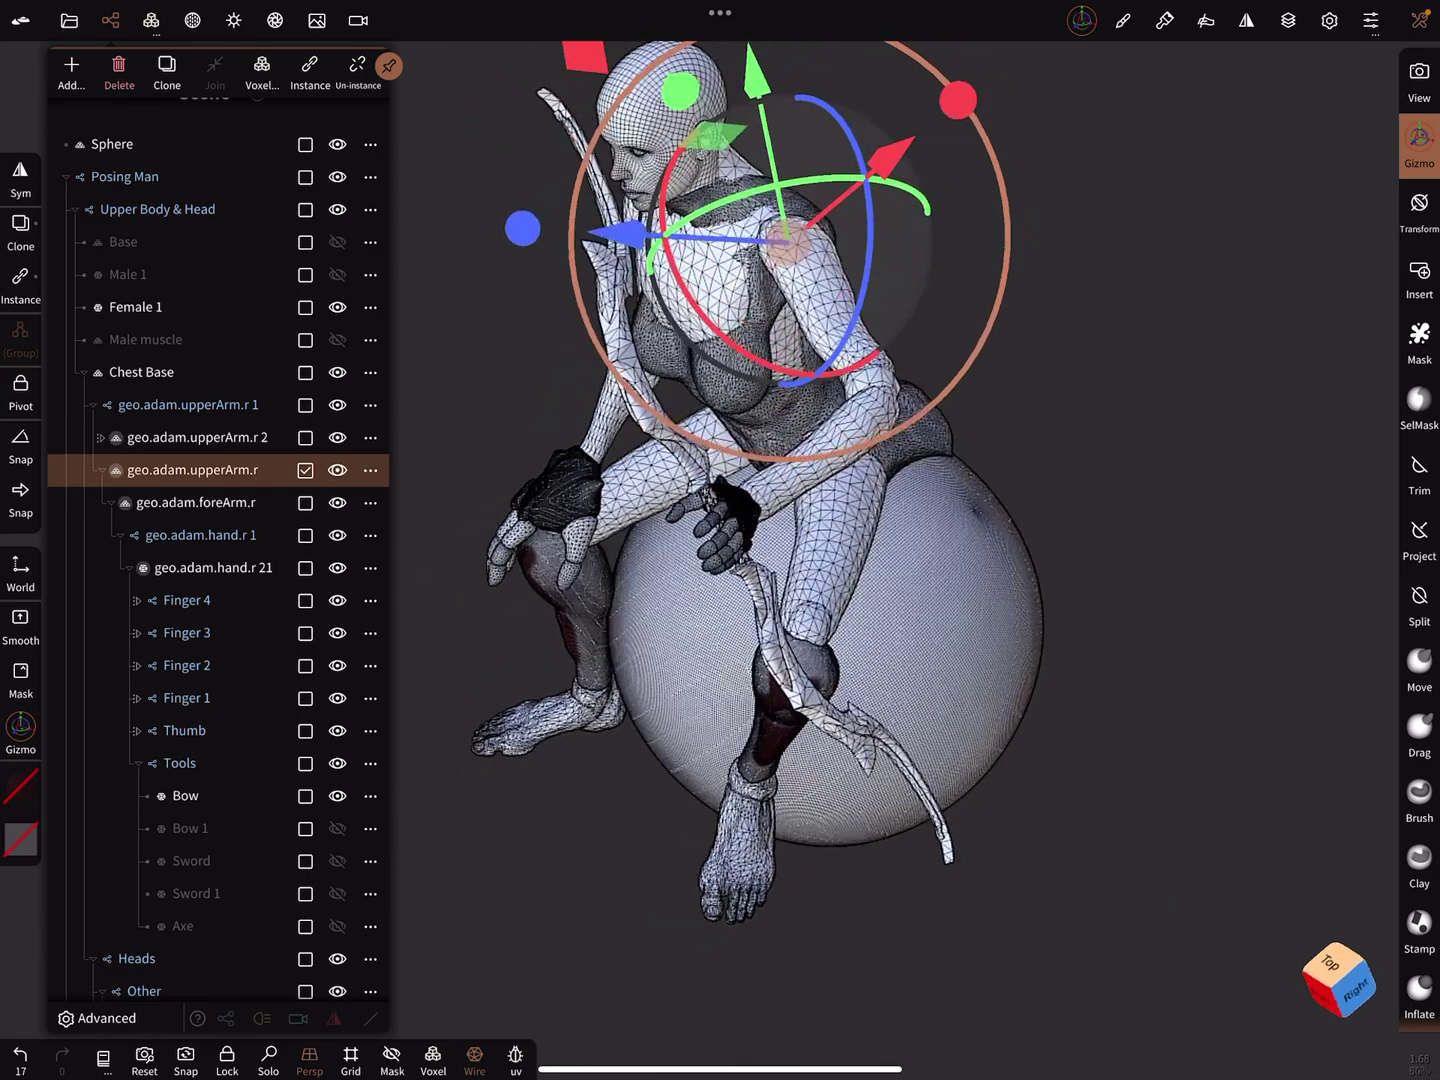
scroll(777, 562, up, 10)
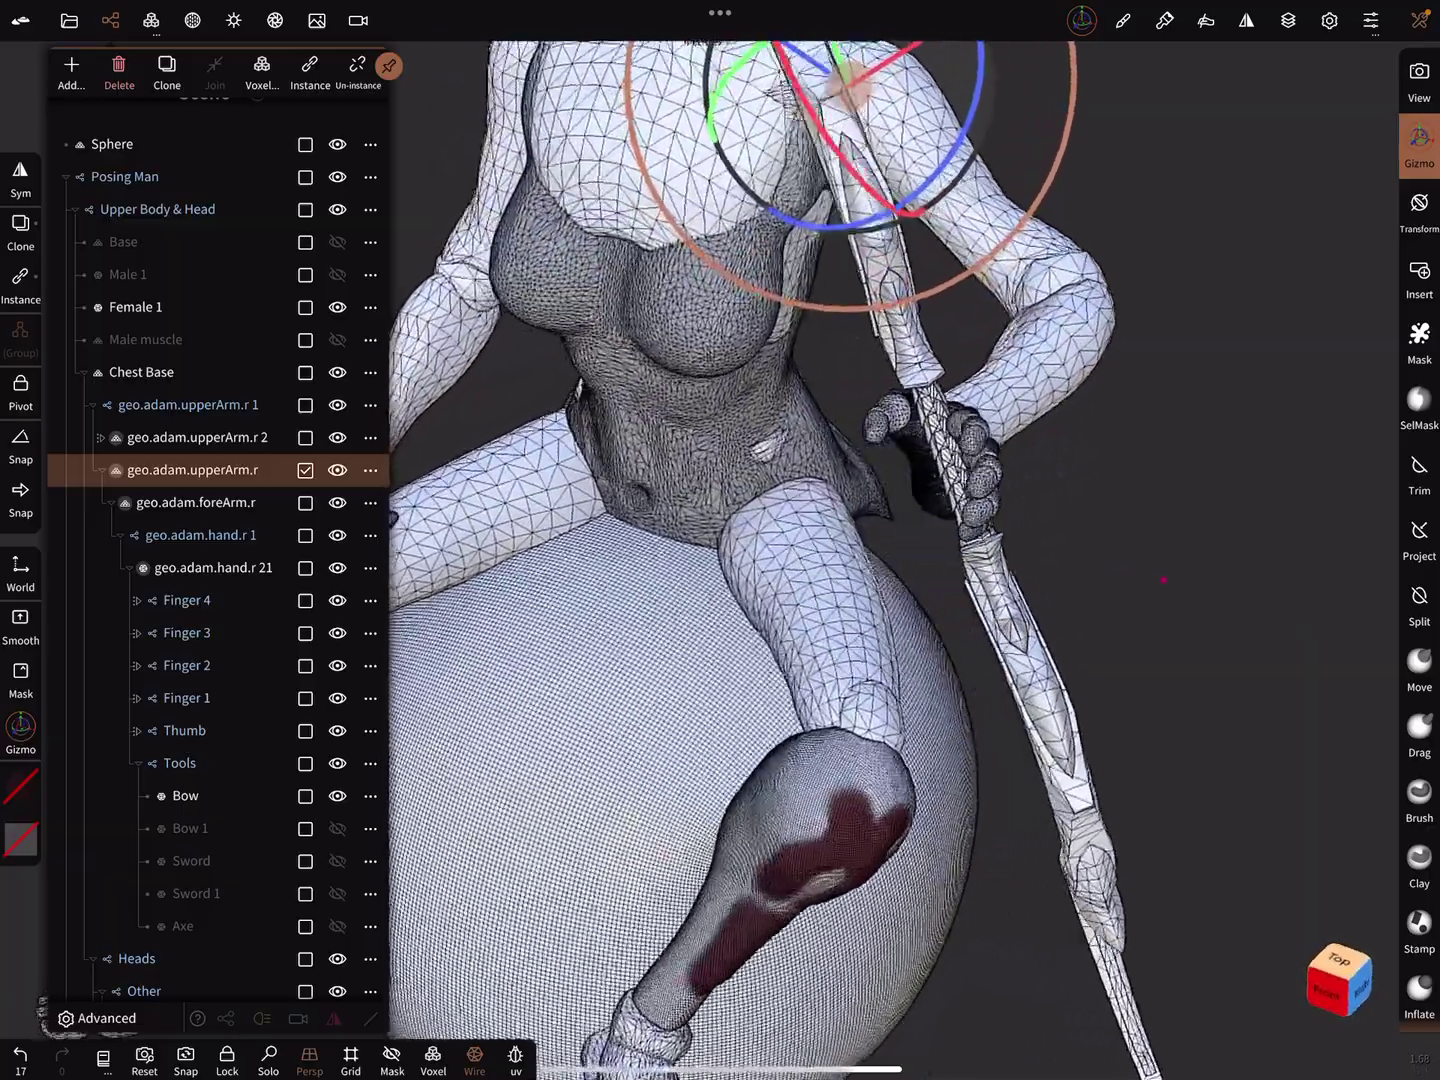
scroll(776, 563, down, 5)
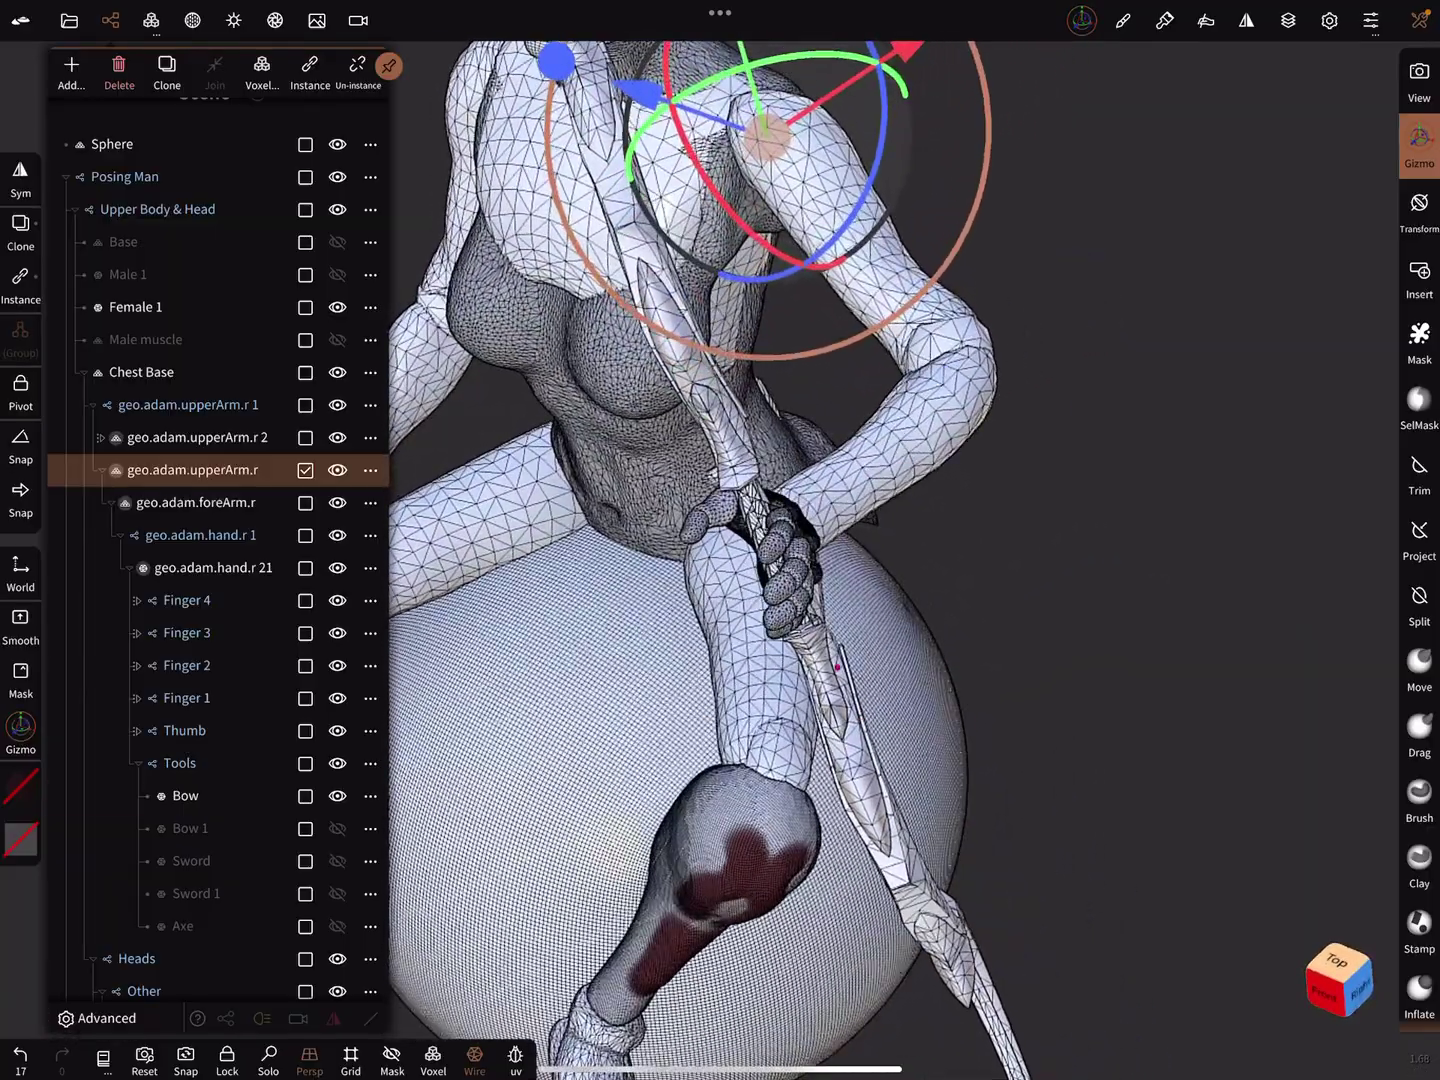
click(185, 796)
Step: Slide the Bow sideways and then vertically toward the figure's right hand
drag(962, 450, 945, 456)
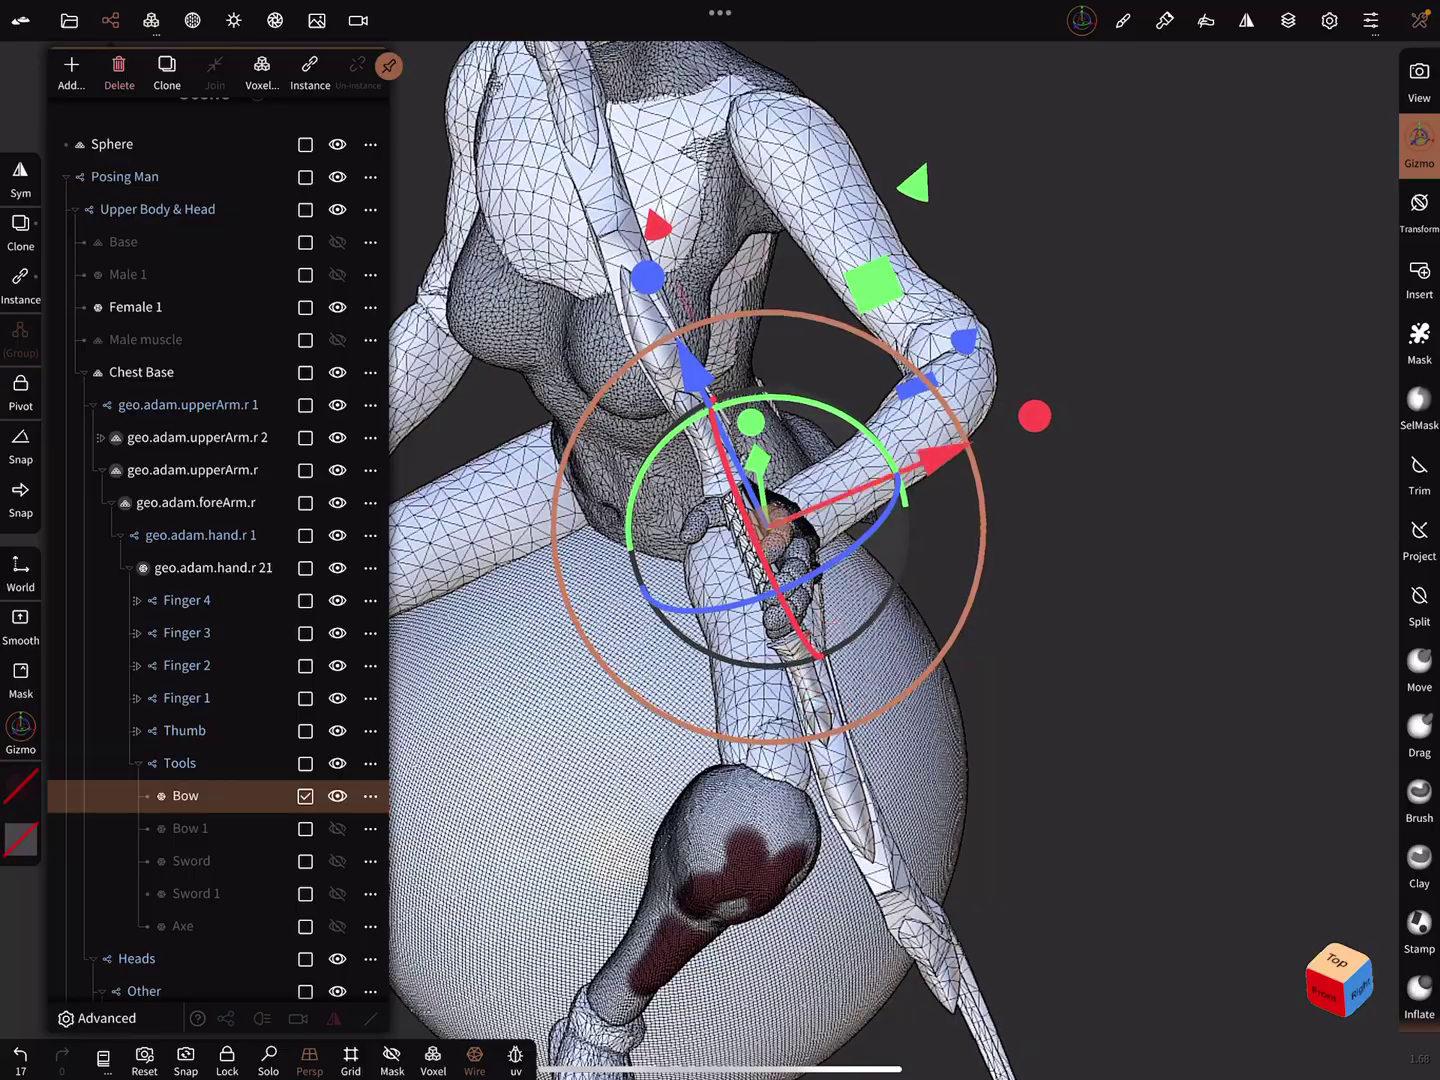
drag(1125, 563, 855, 529)
drag(962, 371, 943, 383)
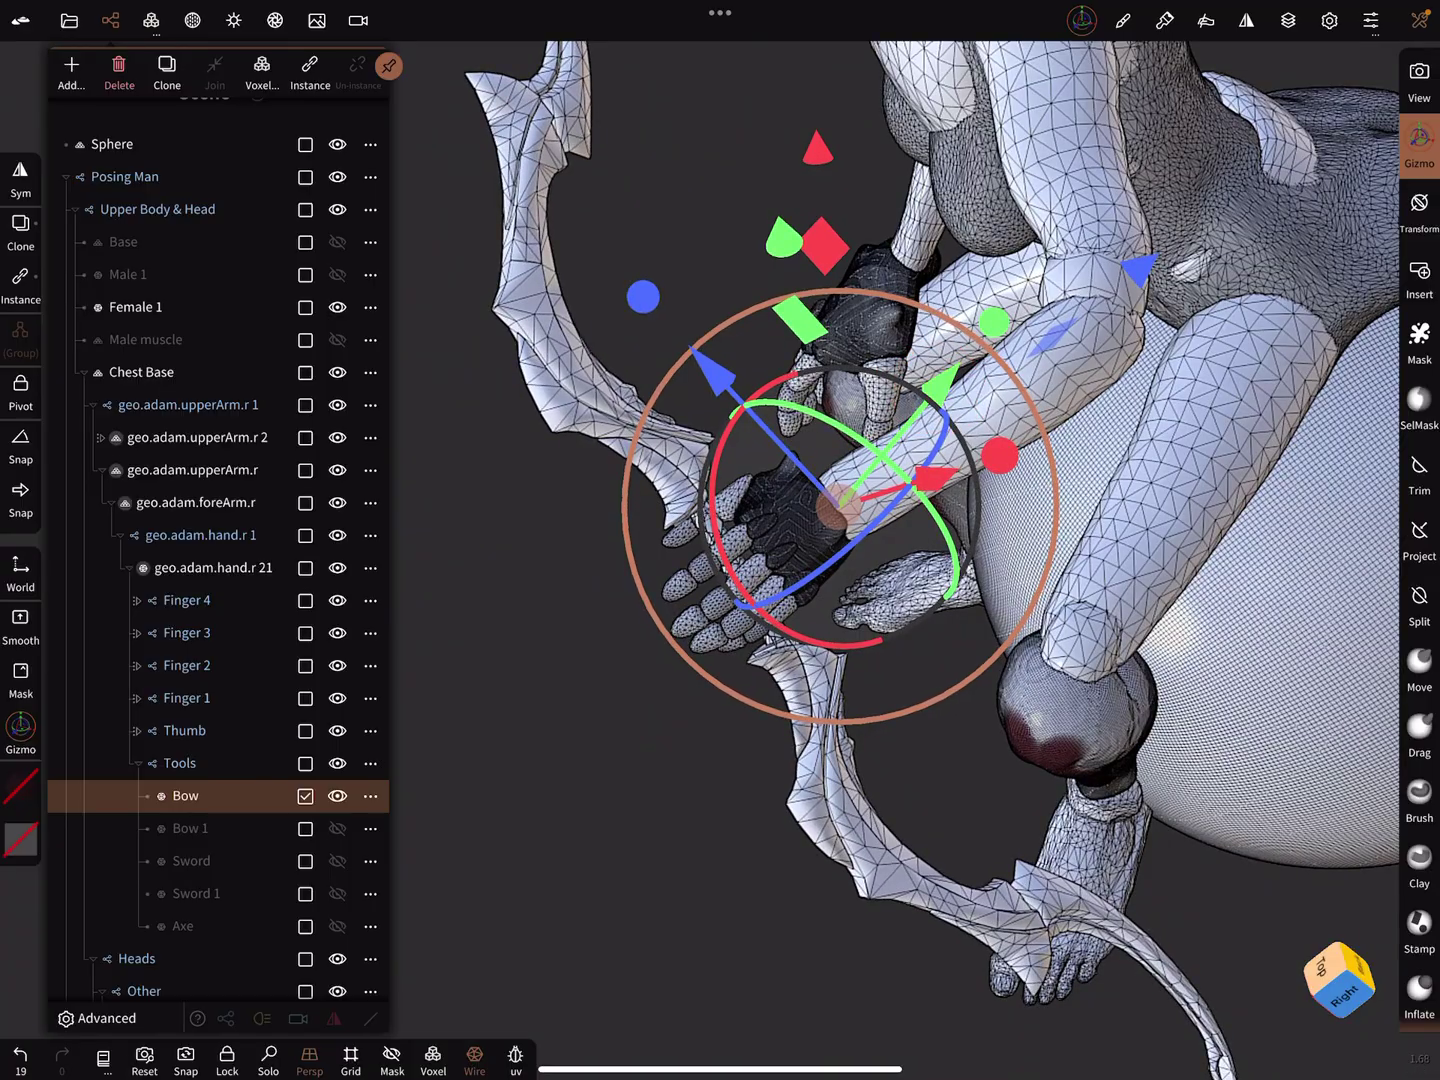
drag(1181, 338, 1075, 675)
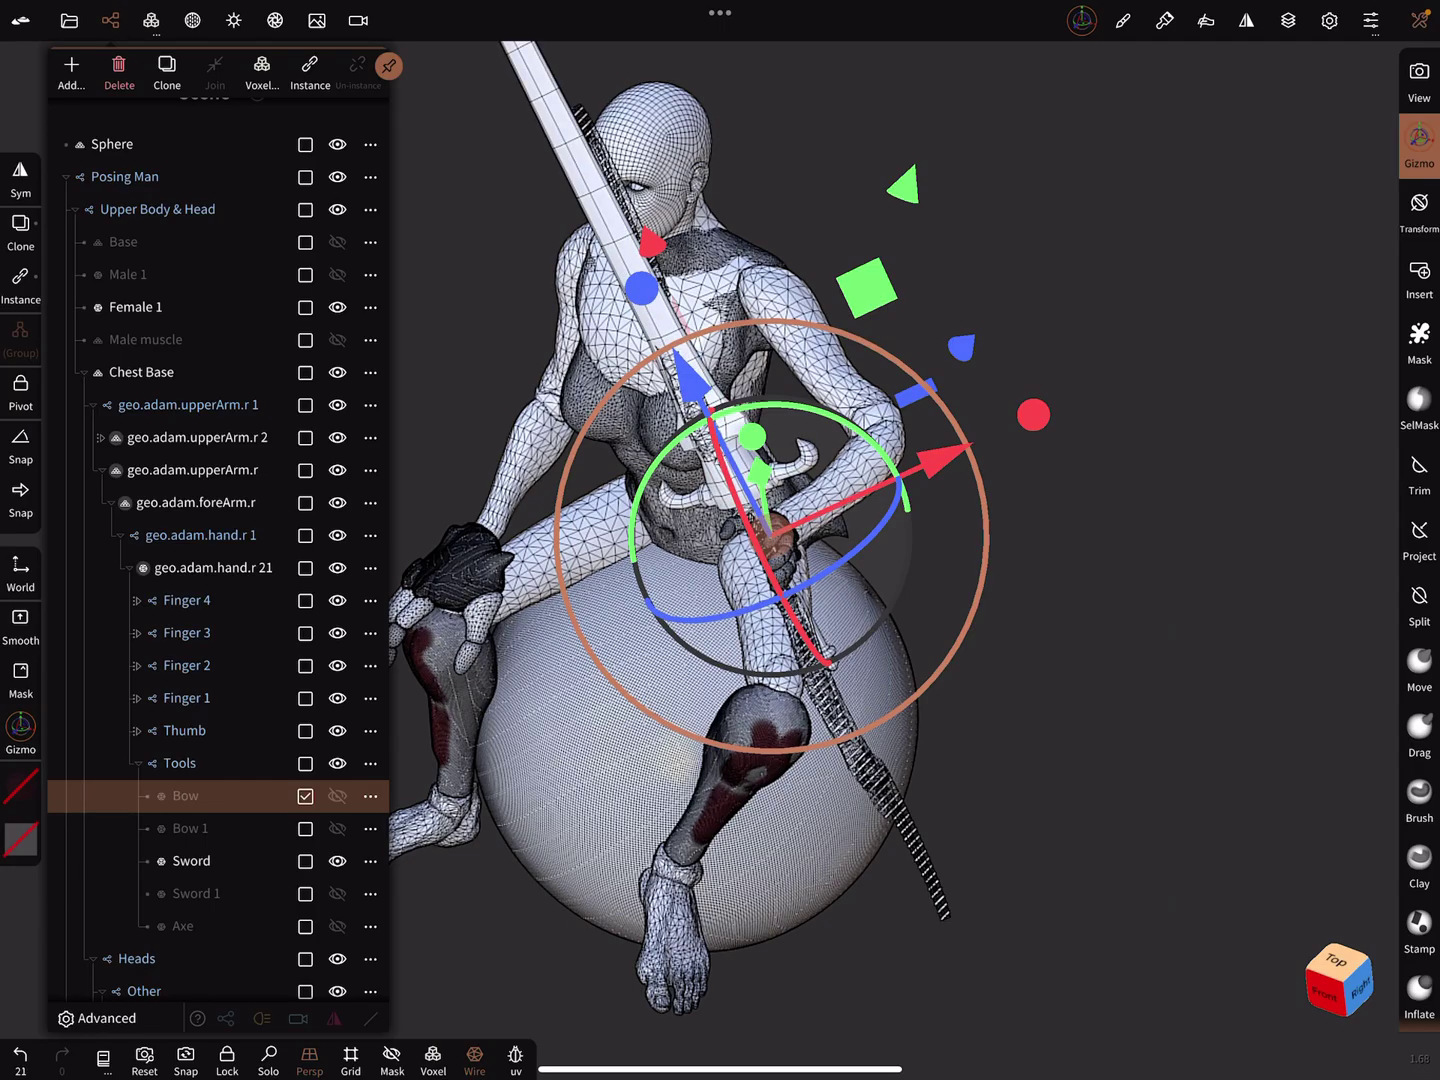
Step: Select the Sword in the outliner so its transform handles appear beside the right hand
drag(1181, 563, 1092, 535)
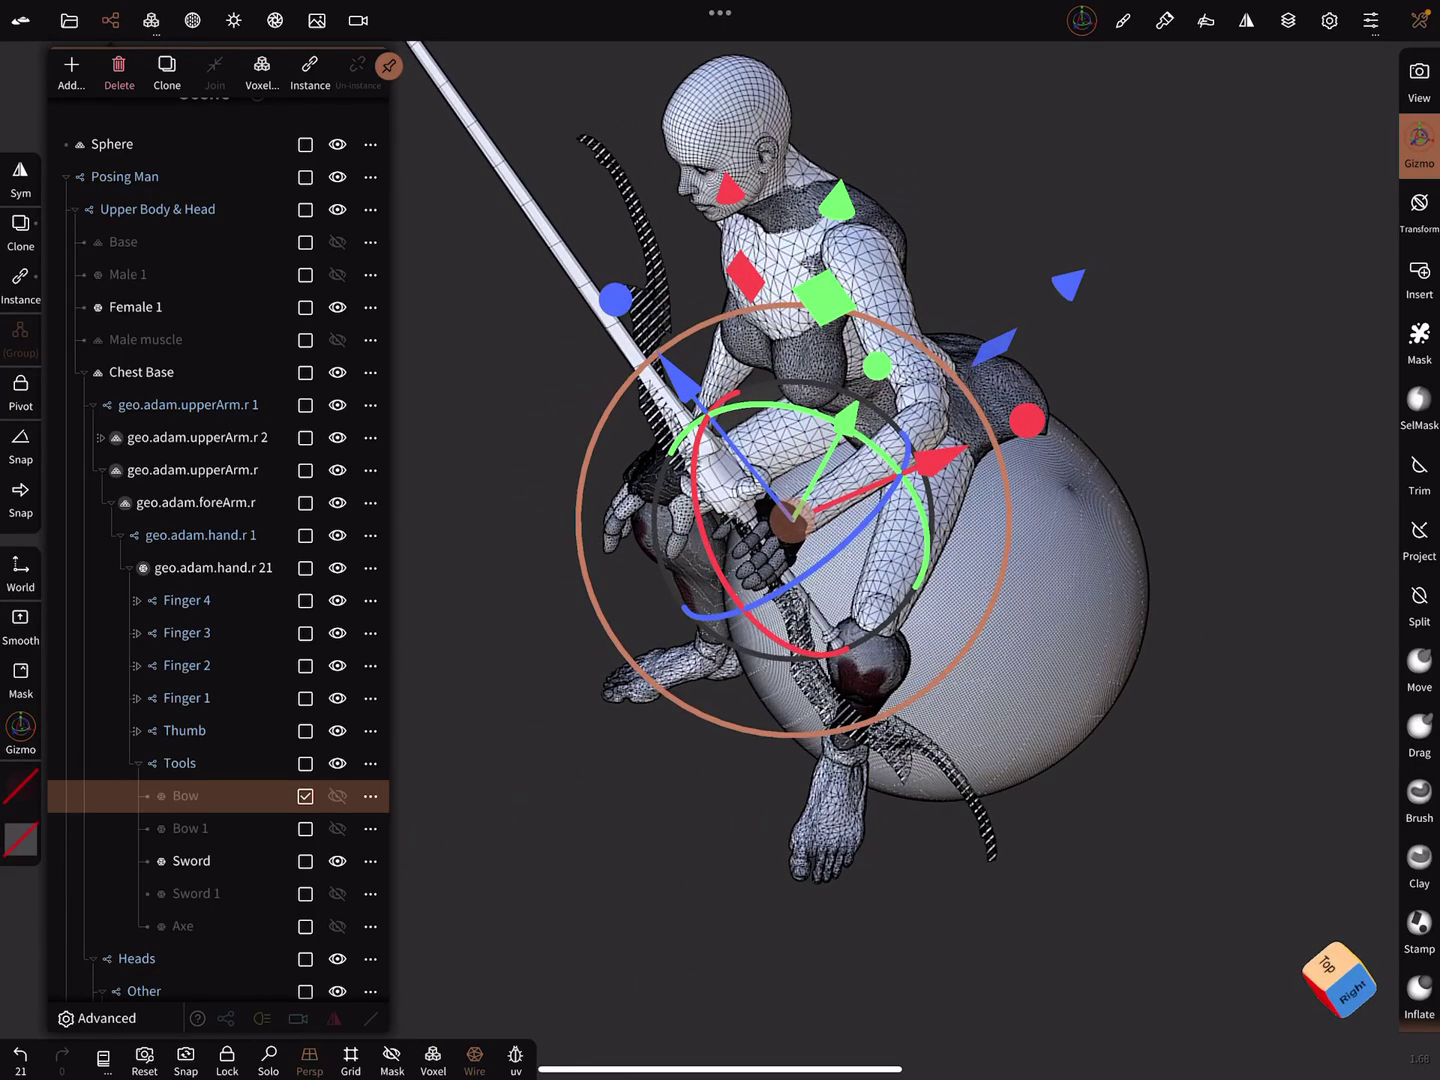
click(191, 860)
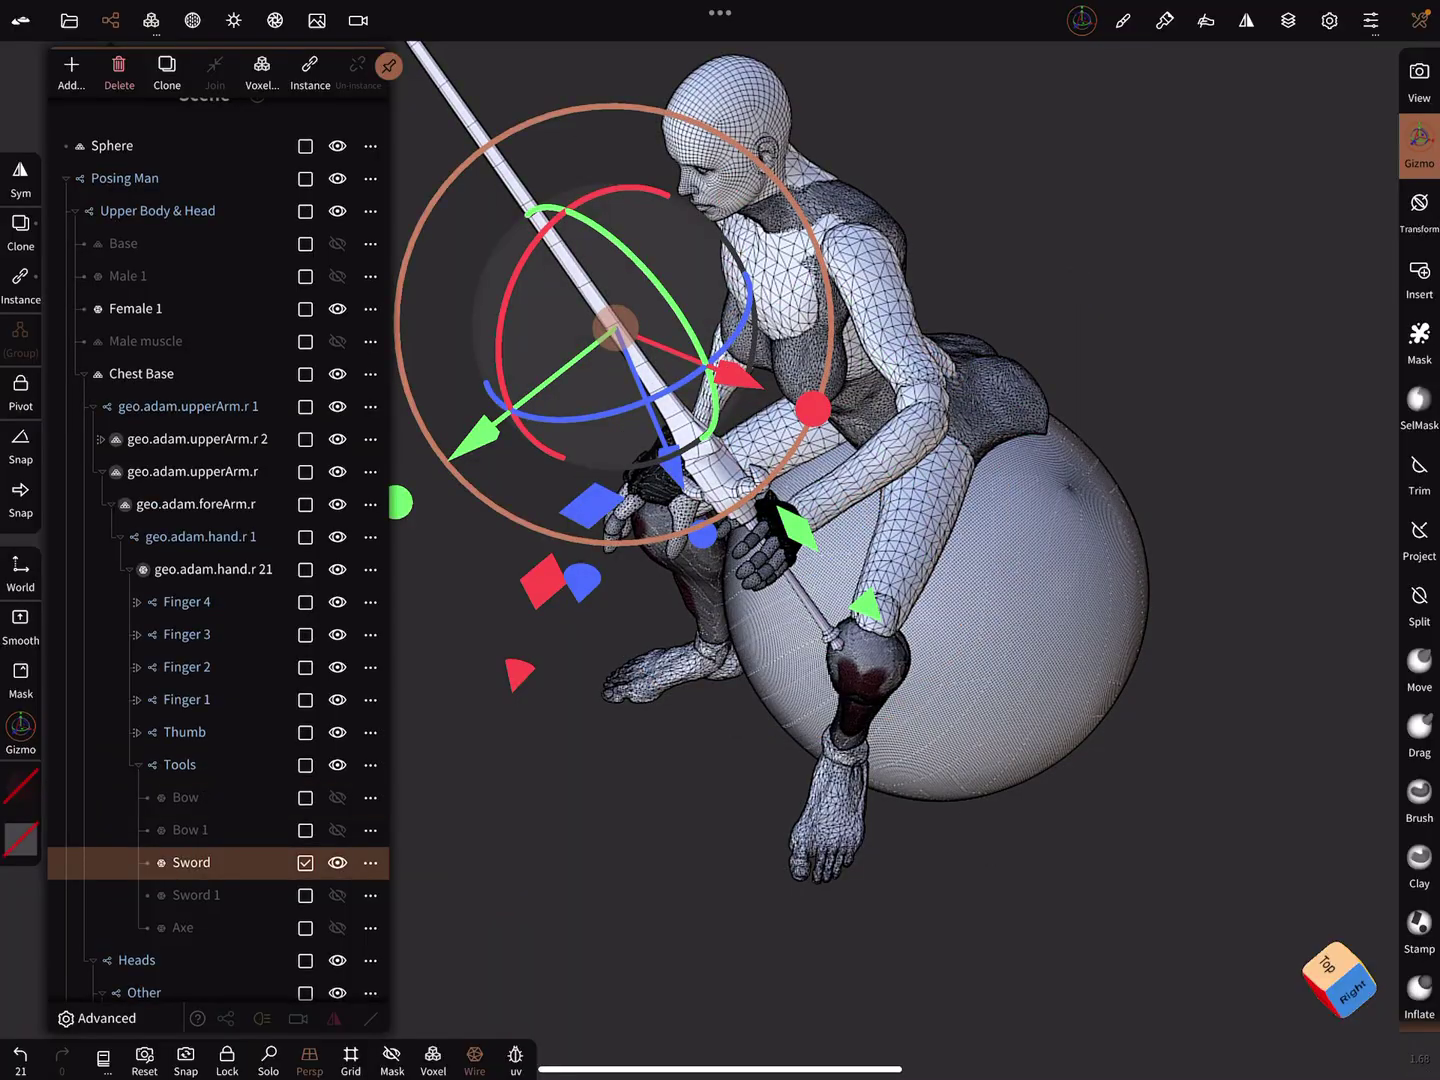
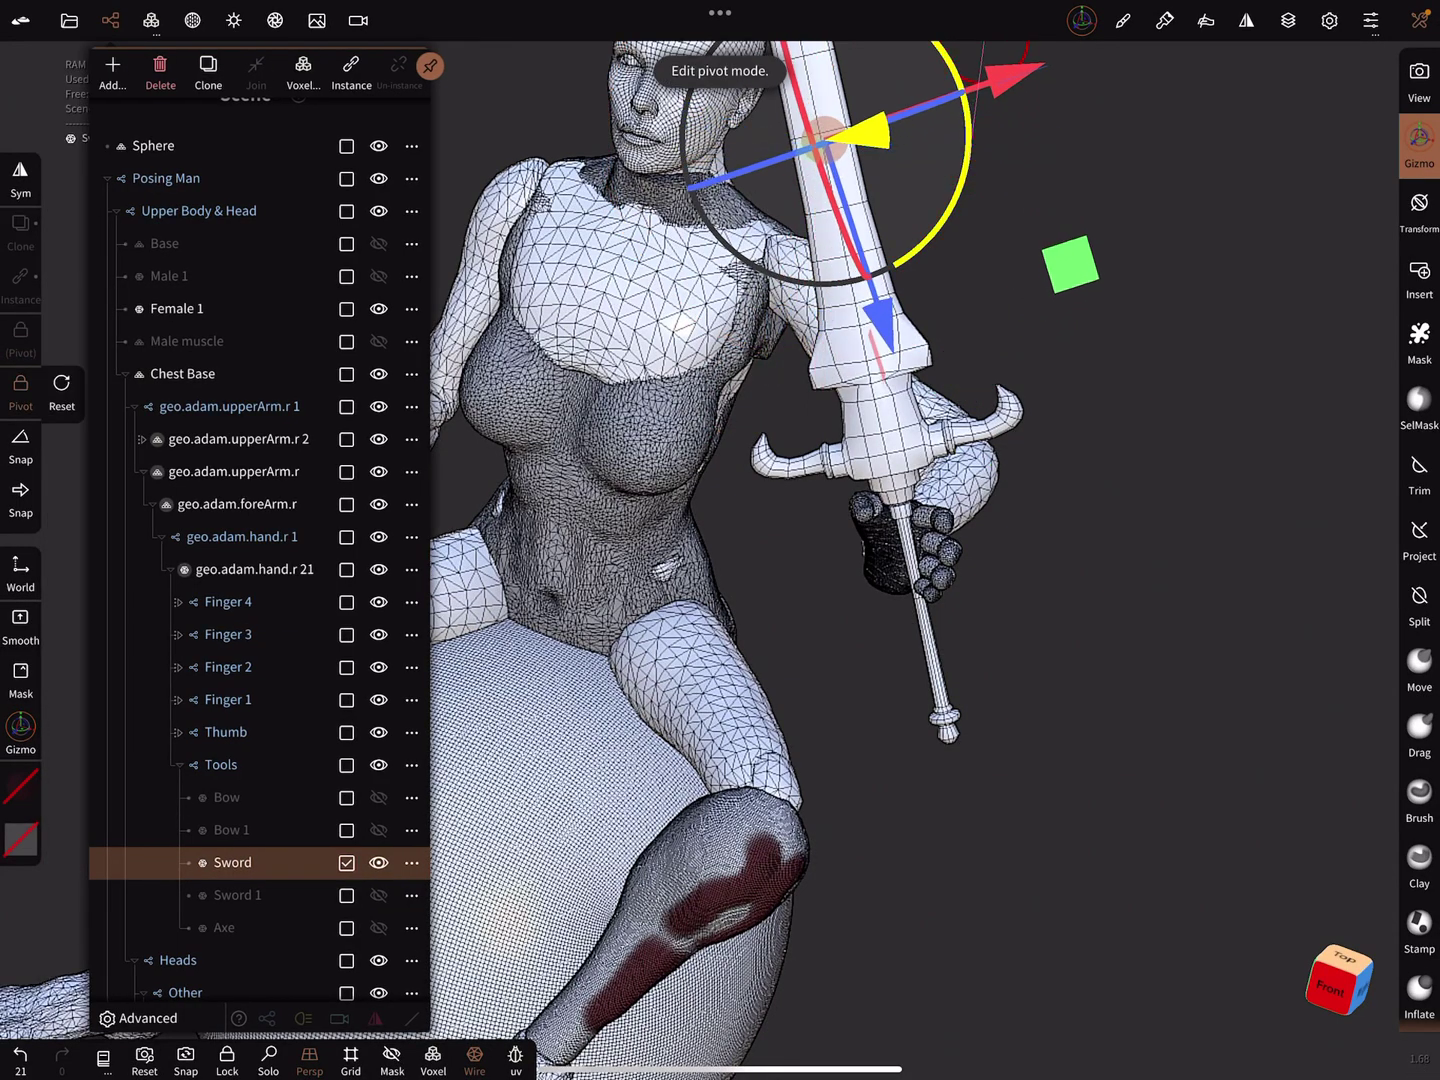
Step: Realign the sword's pivot gizmo, then twist the sword about its long axis in the hand
drag(966, 168, 965, 124)
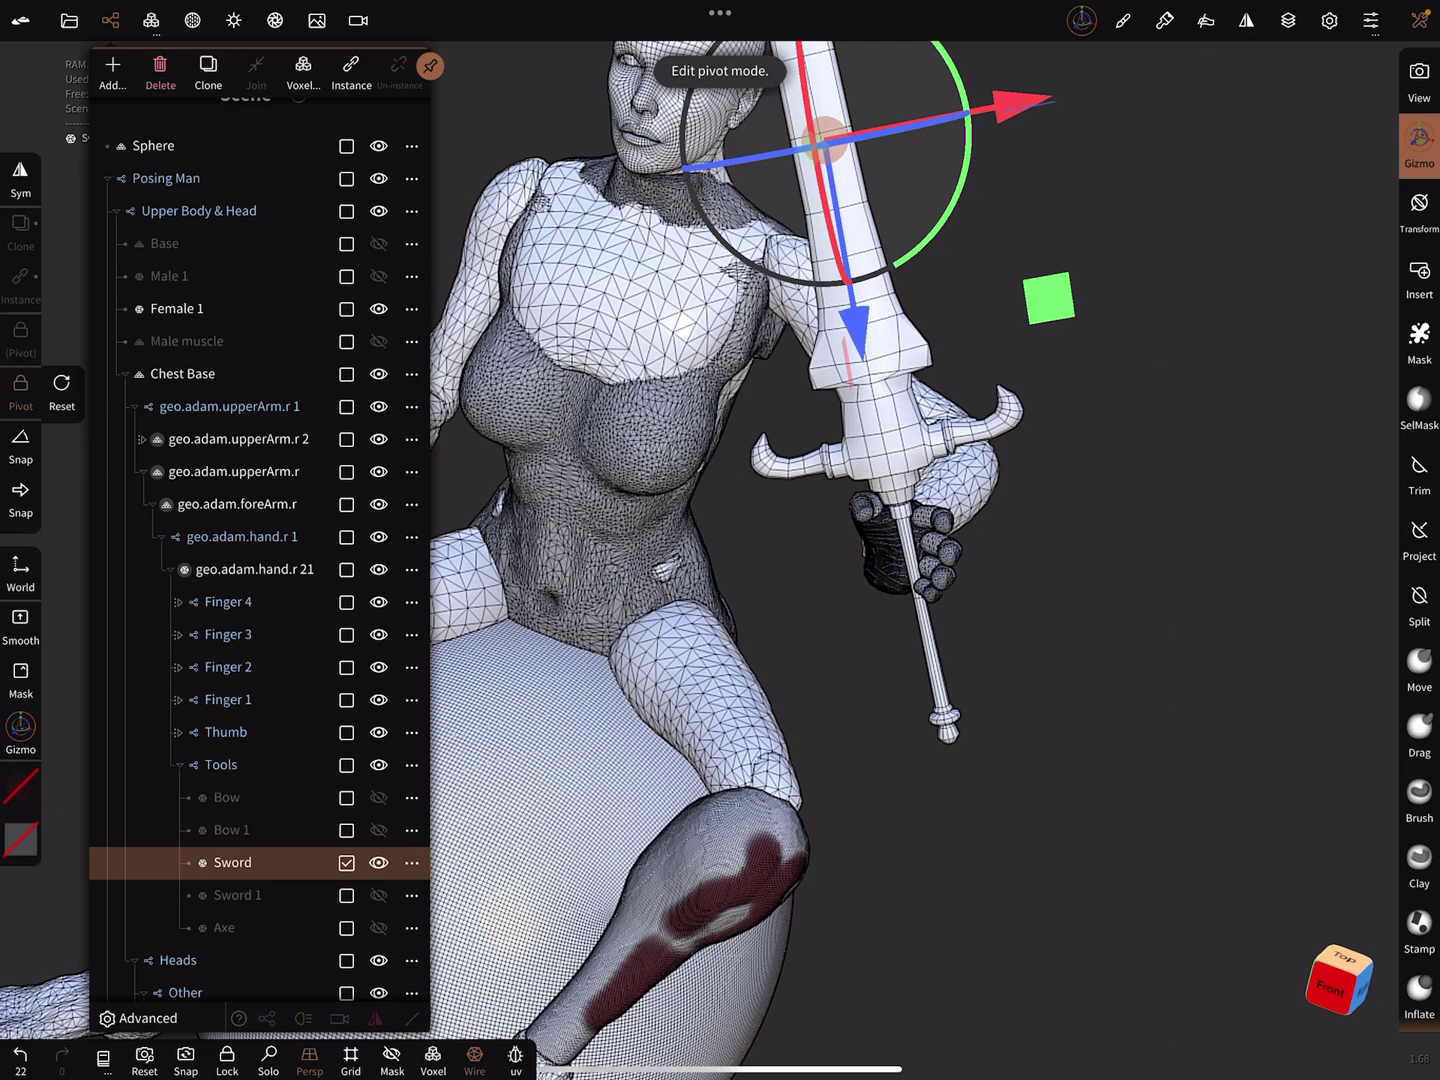
click(21, 391)
drag(962, 191, 900, 270)
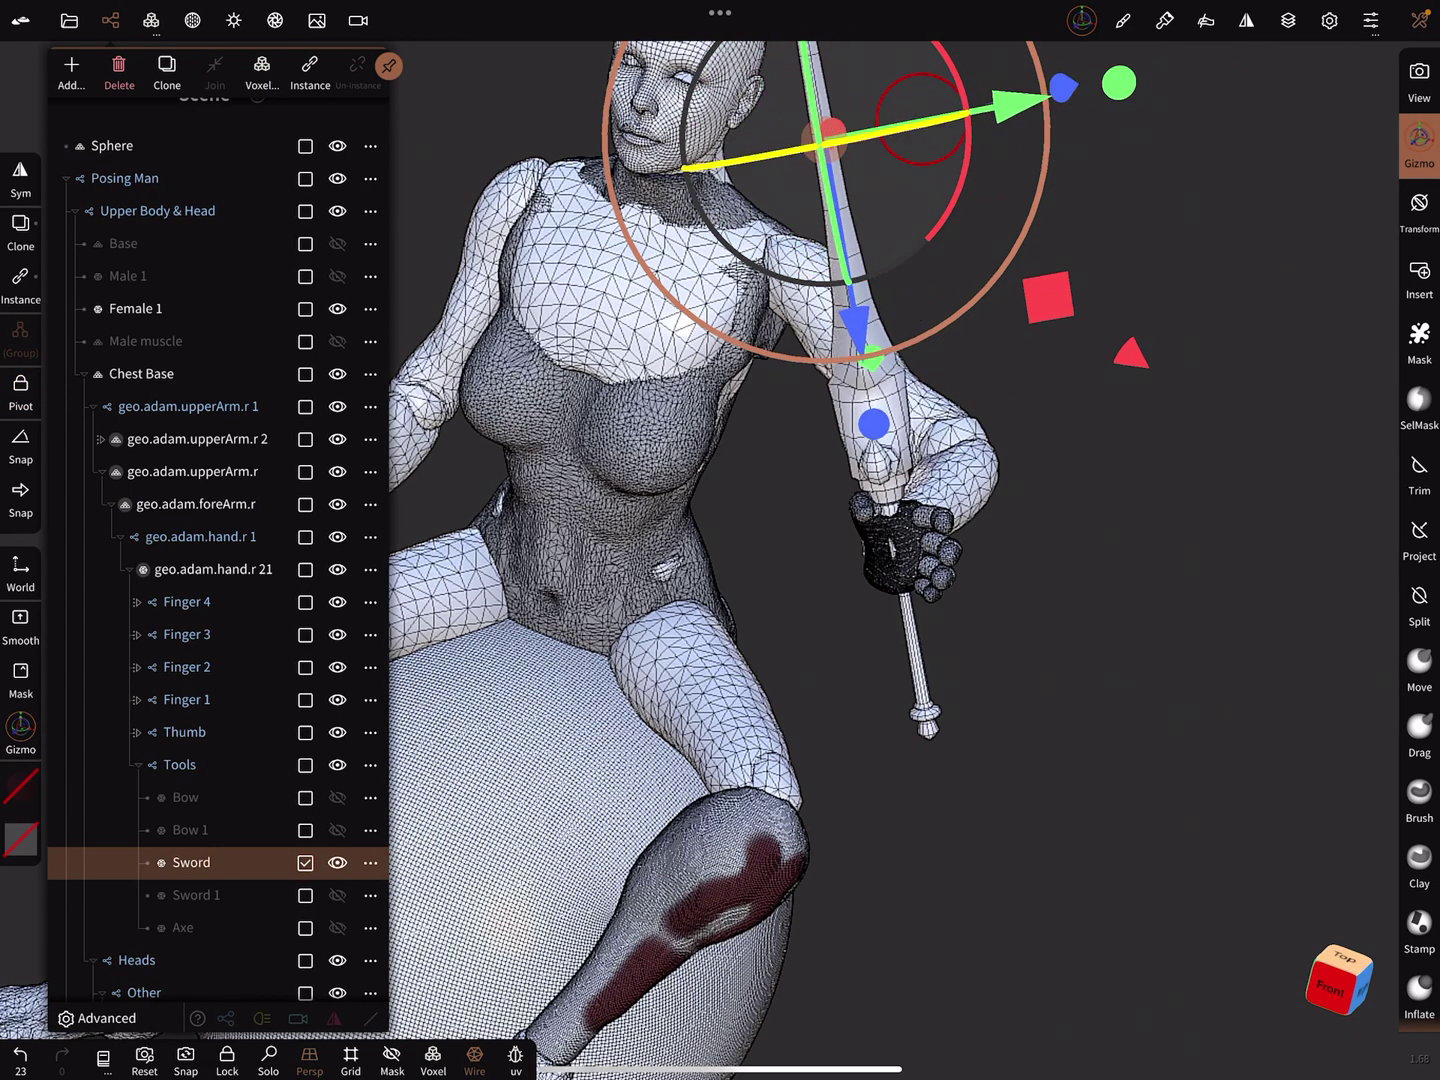
Step: Tilt the blade diagonally up across the figure, checking the angle from the right
drag(900, 270, 877, 292)
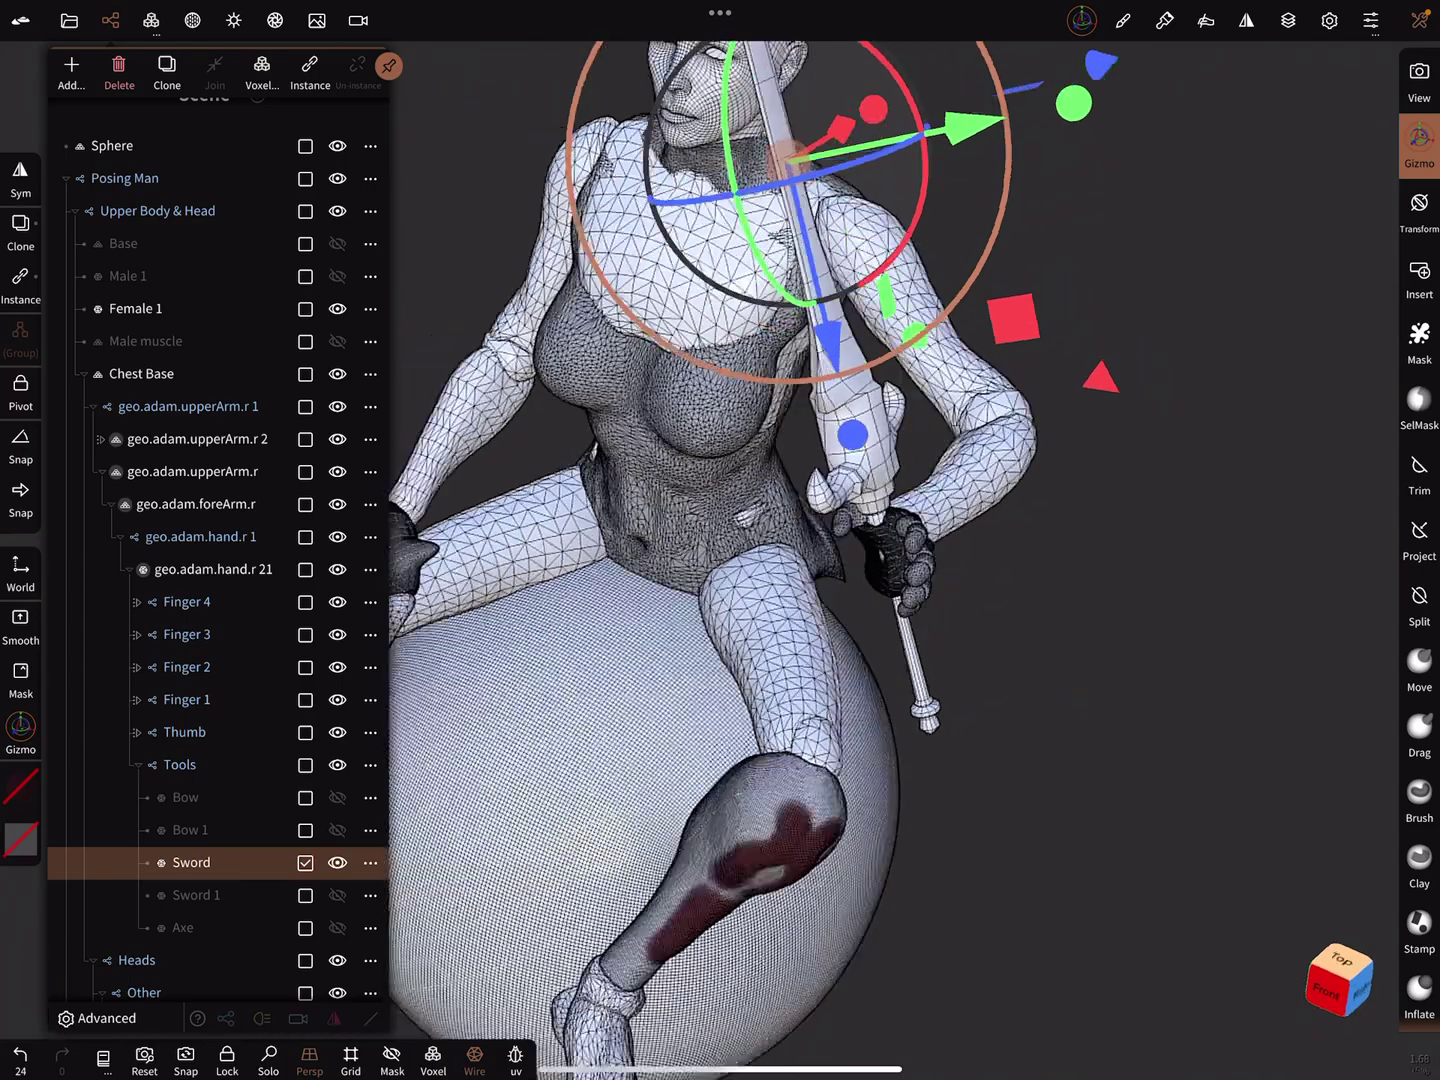
drag(1182, 675, 788, 697)
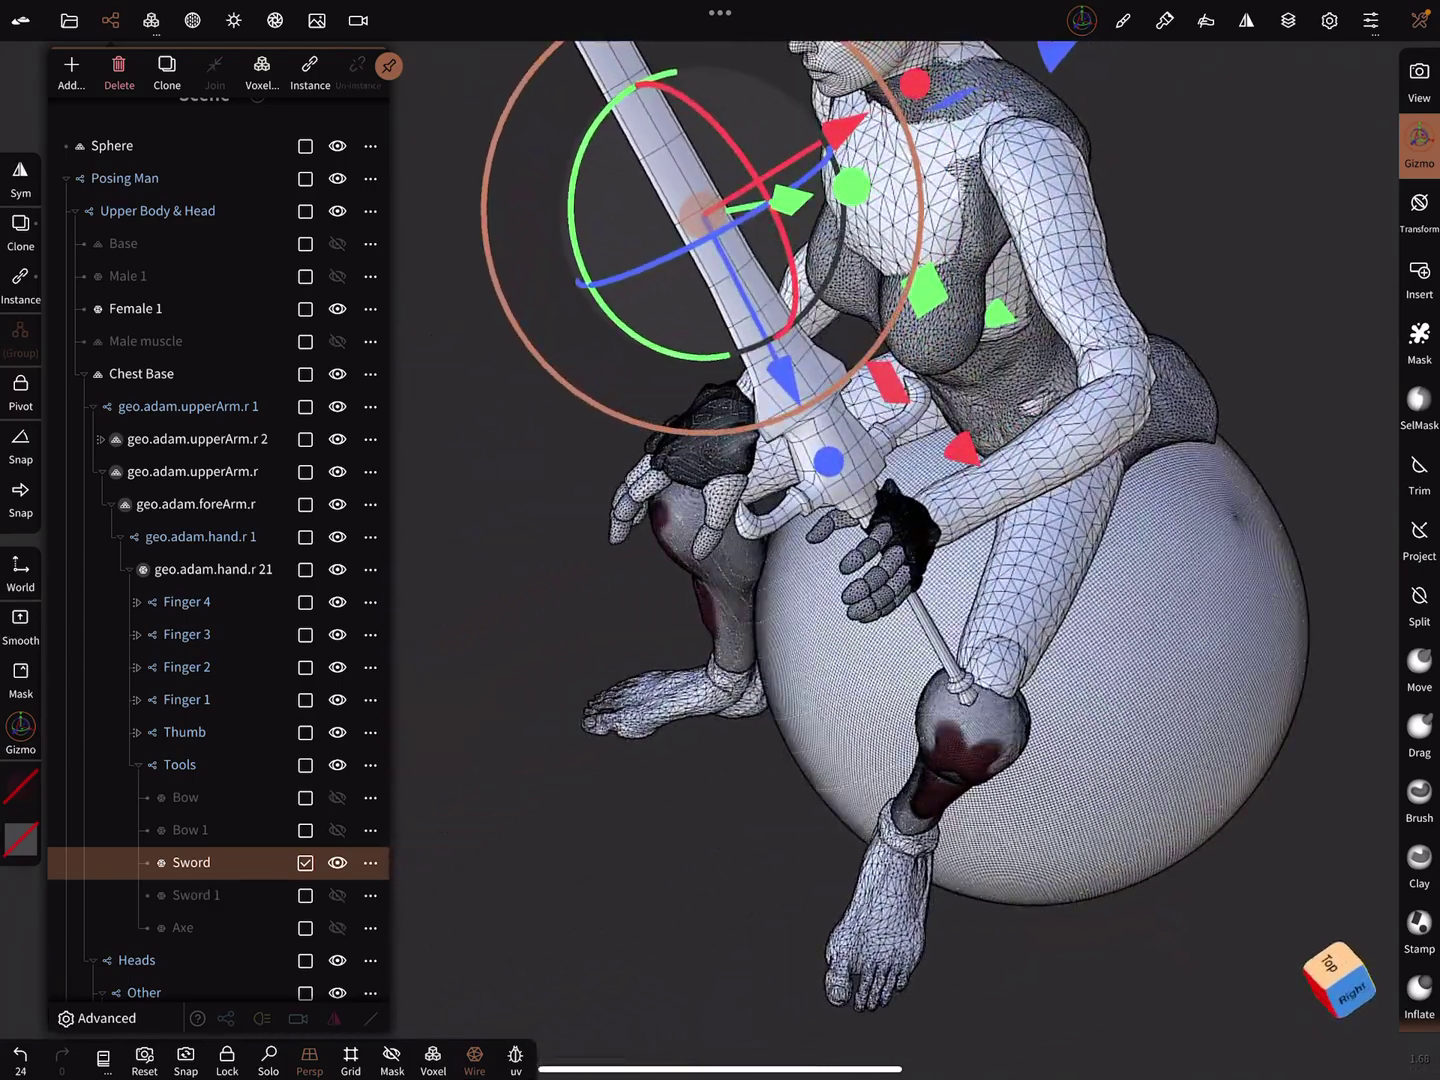
mouse_move(997, 631)
mouse_down()
mouse_move(990, 617)
mouse_move(957, 737)
mouse_move(1012, 731)
mouse_up()
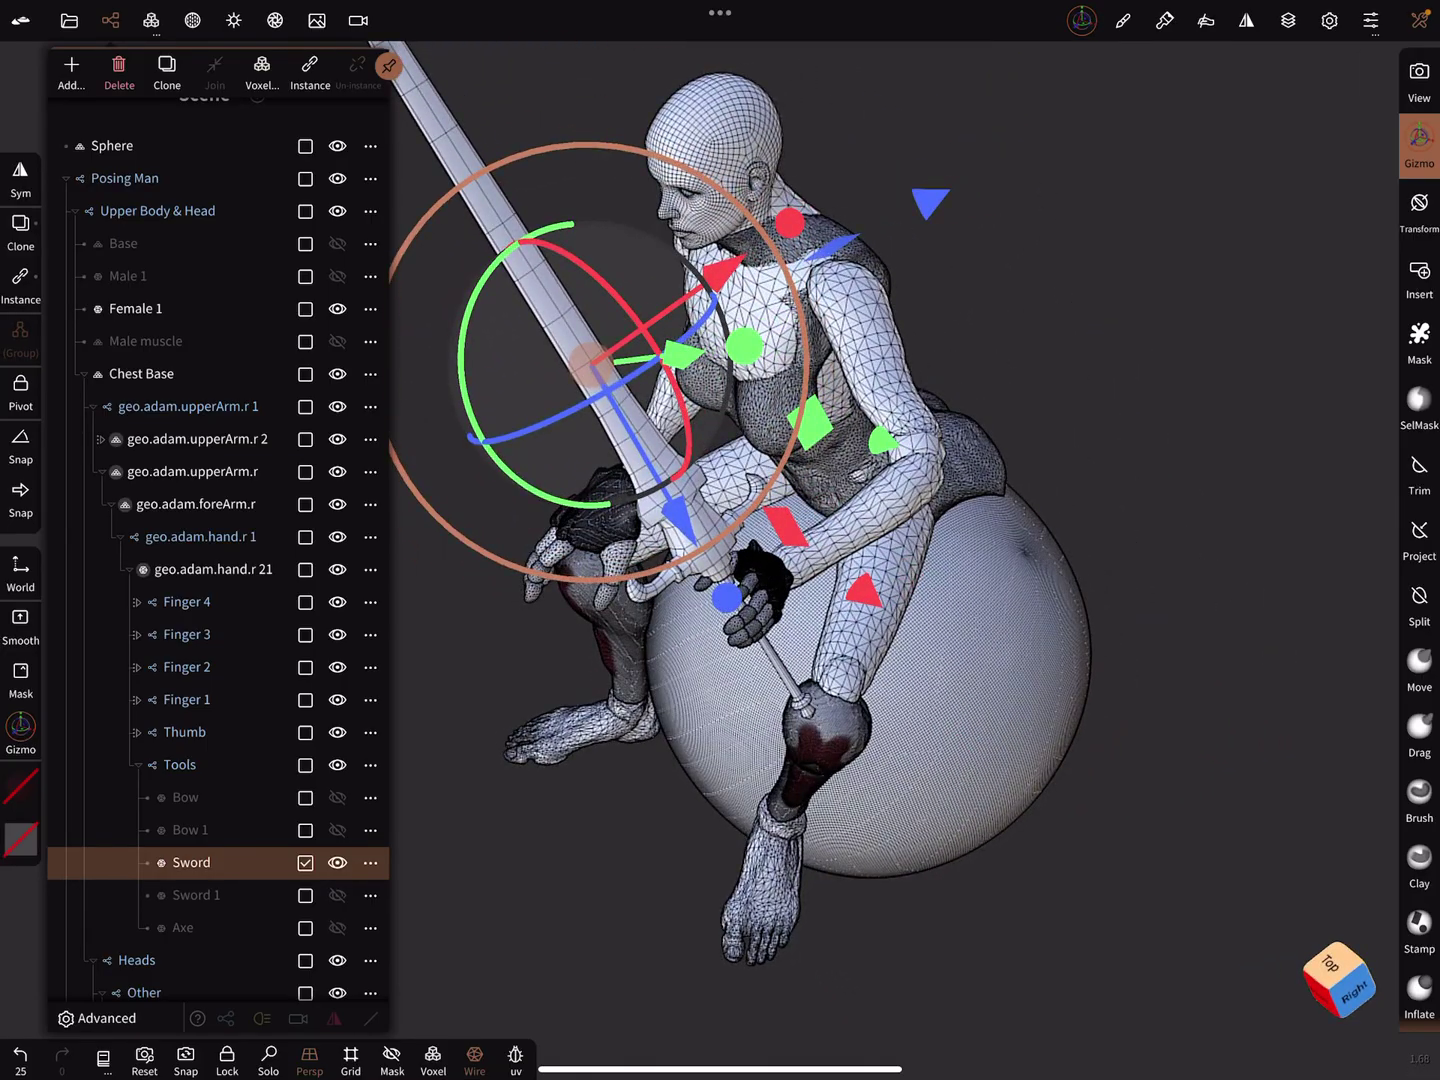
scroll(743, 563, up, 3)
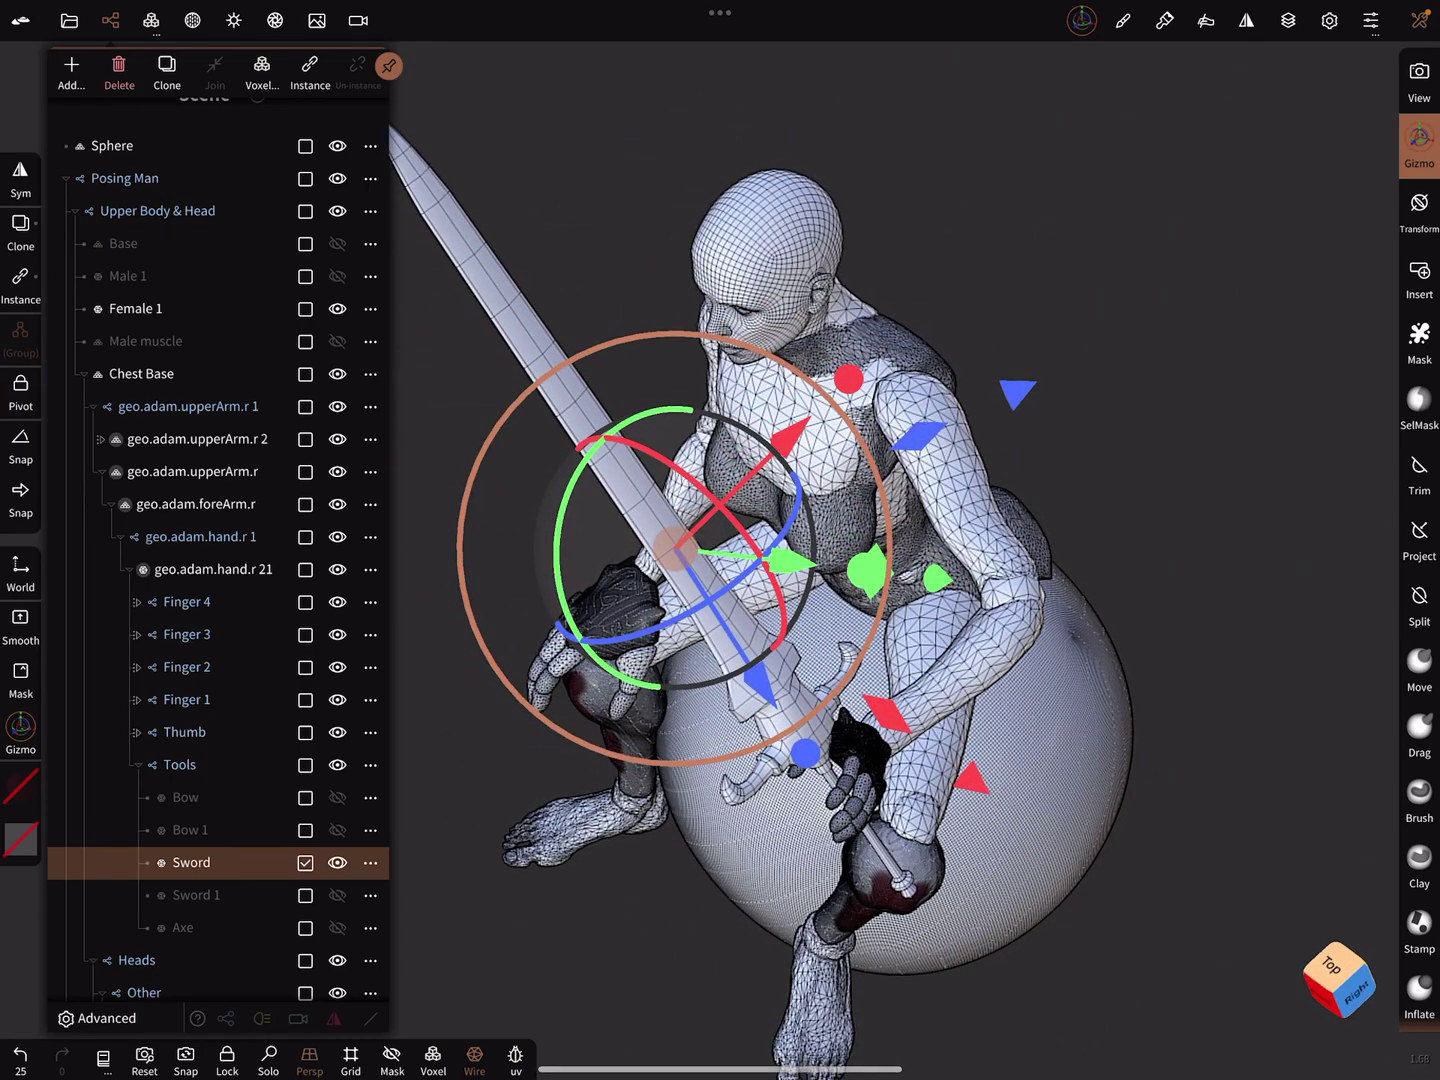
scroll(218, 551, down, 15)
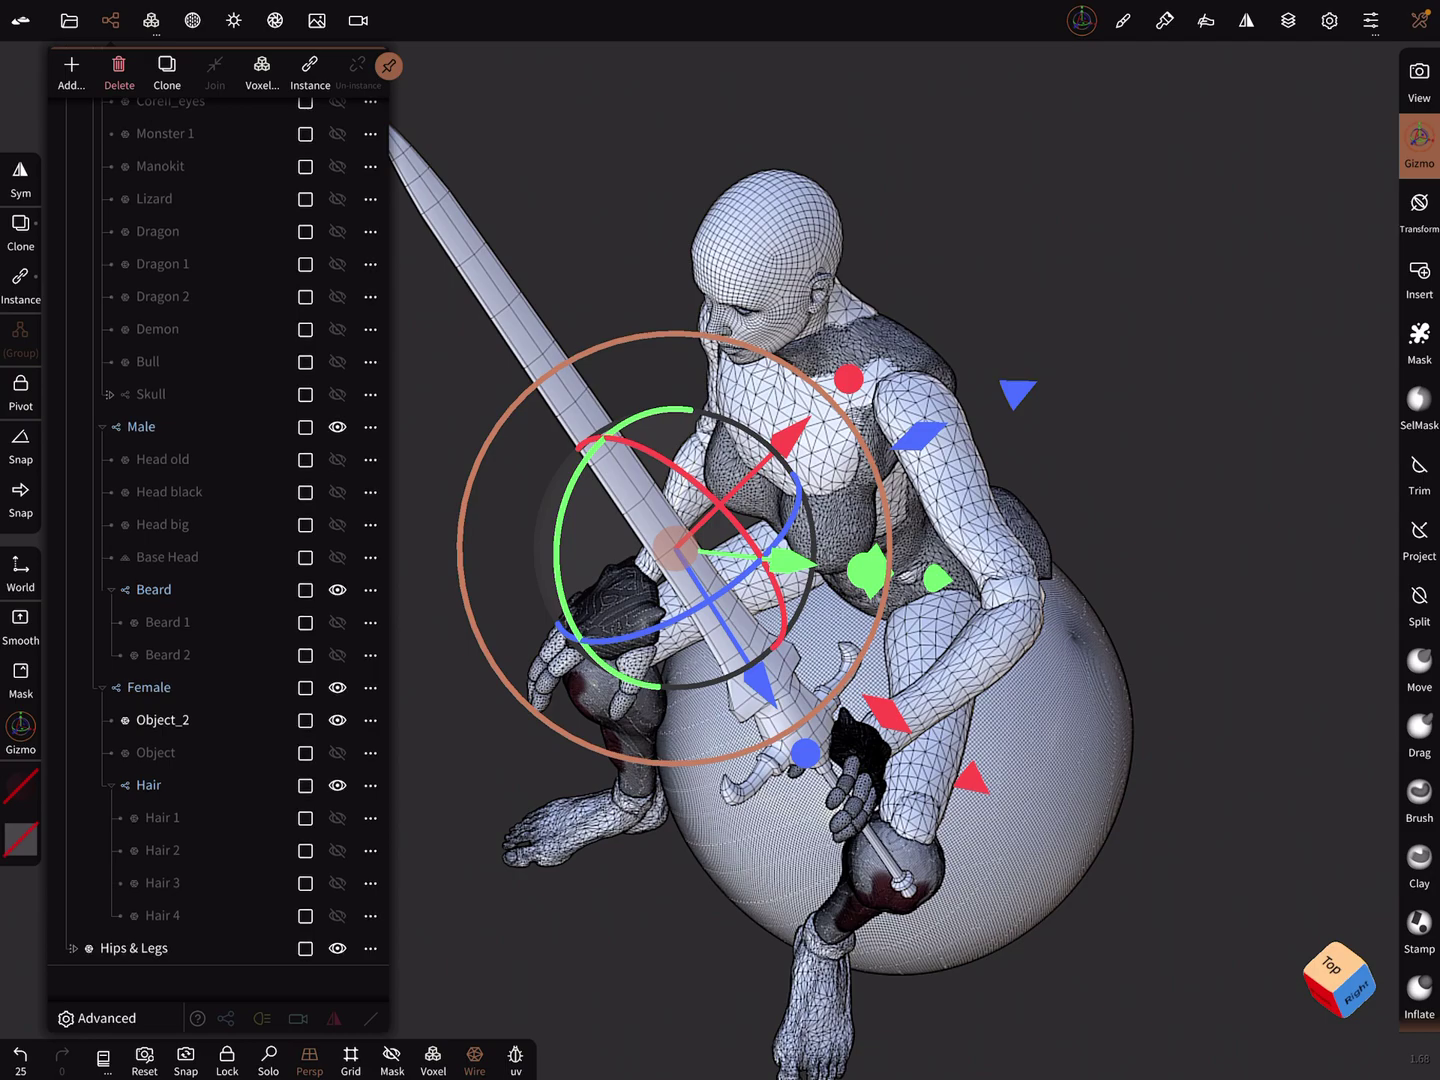
Step: Preview Beard 1 and hide it again, then show the Hair 1 mesh
click(336, 623)
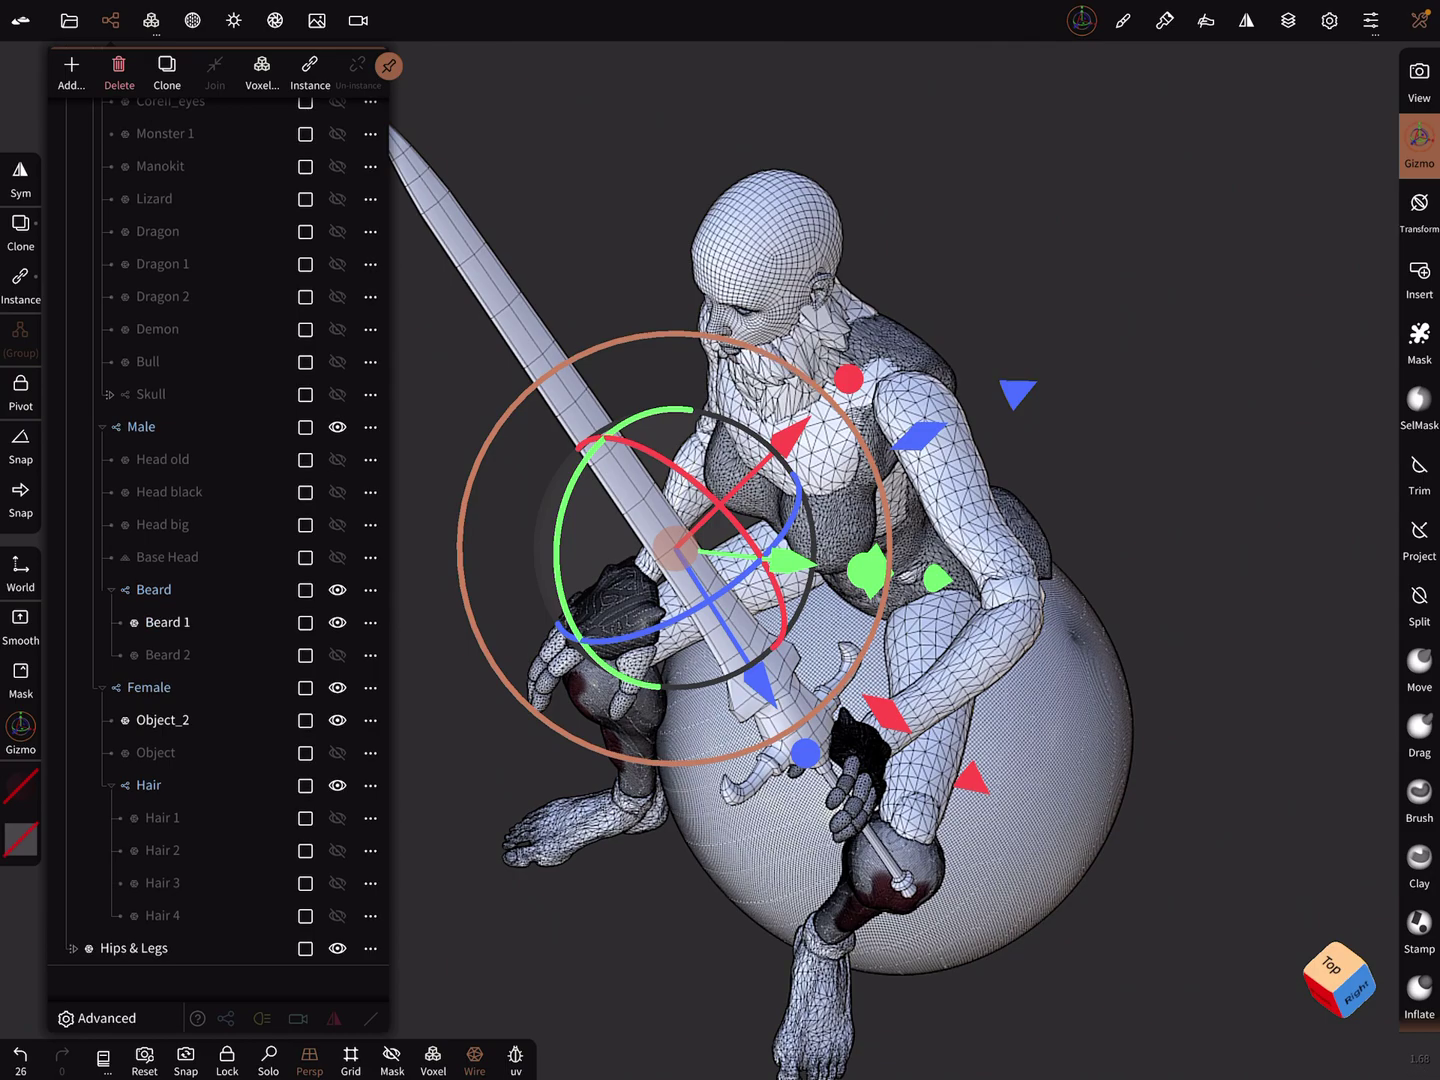
mouse_move(1080, 855)
mouse_down()
mouse_move(1149, 766)
mouse_move(1114, 788)
mouse_up()
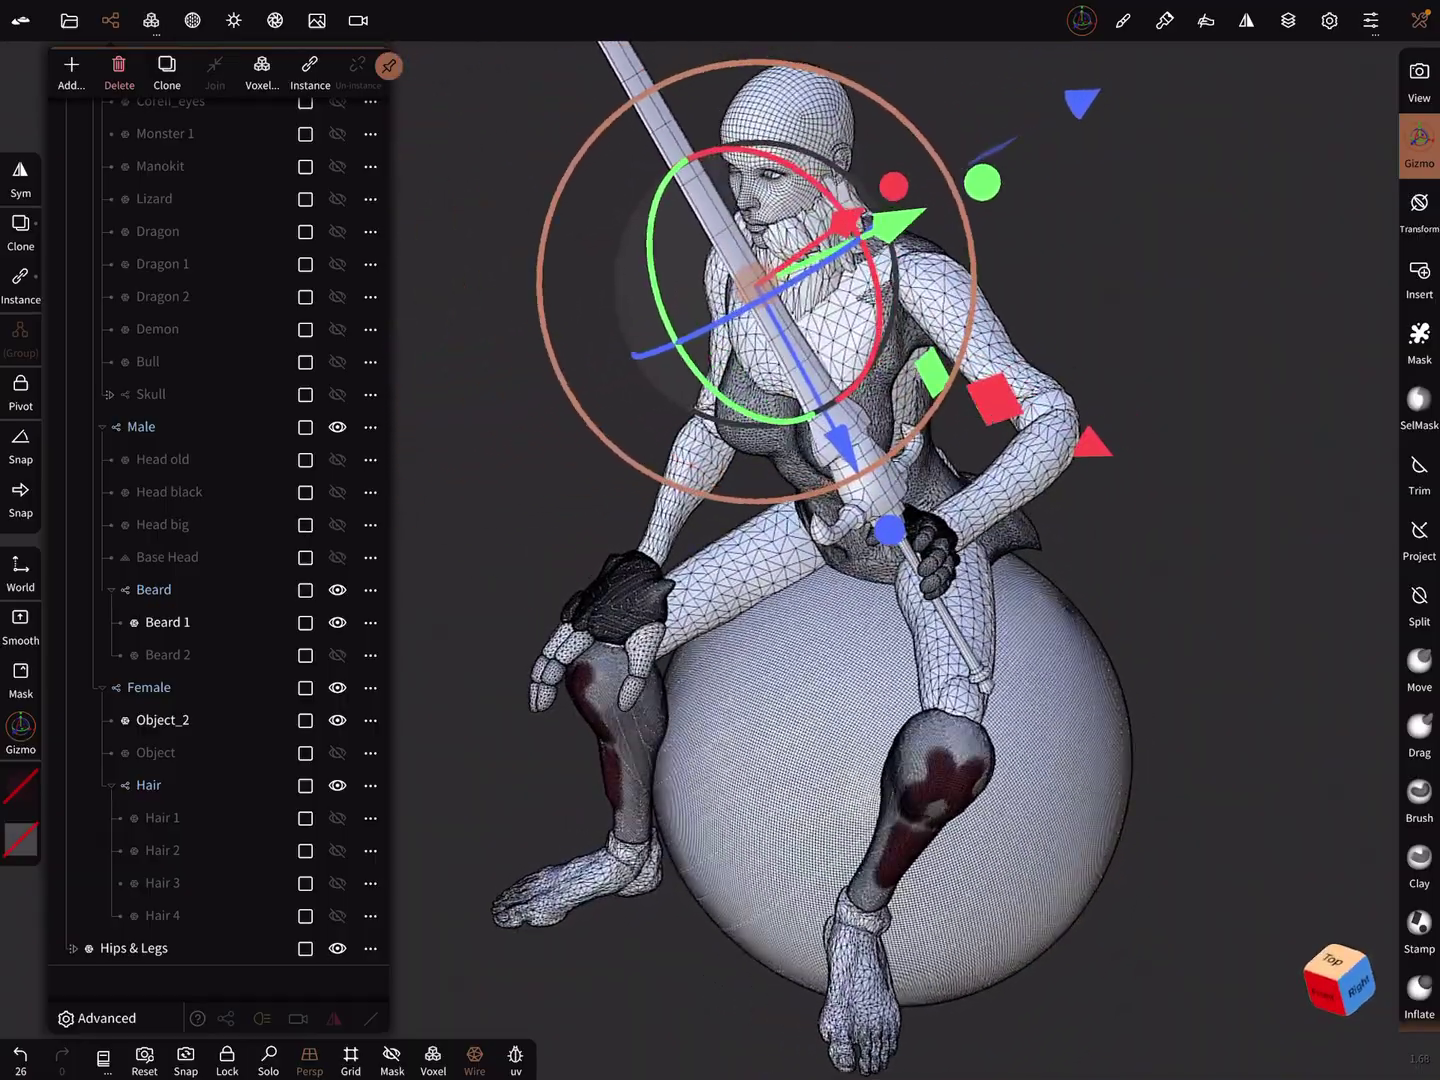
click(336, 623)
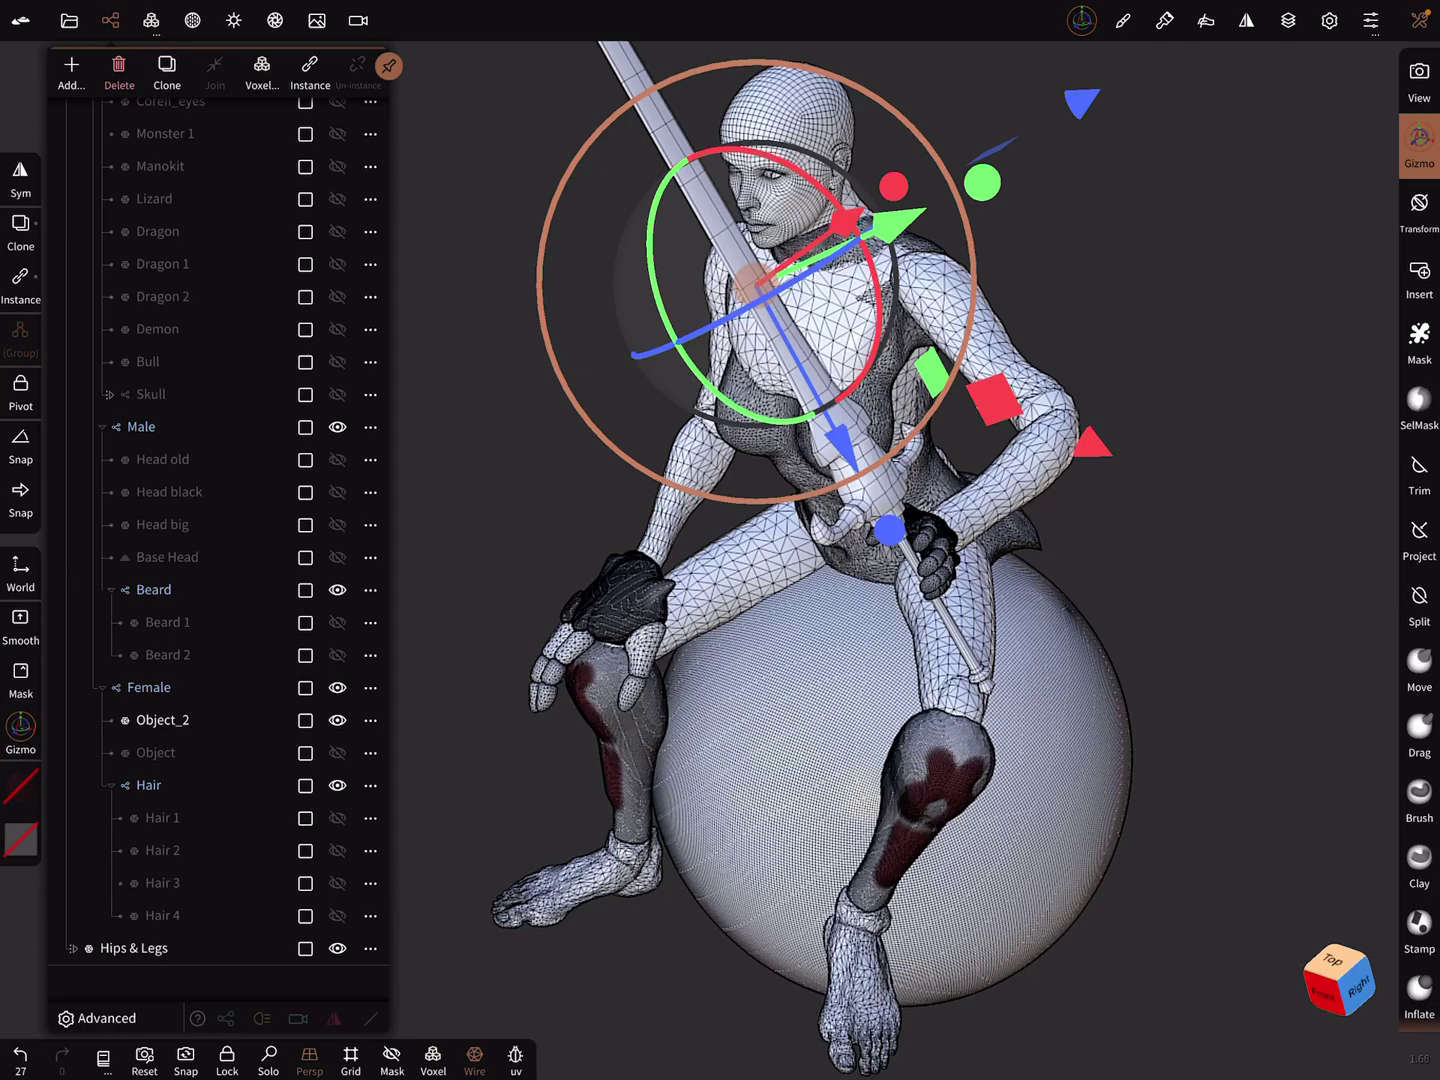
click(336, 818)
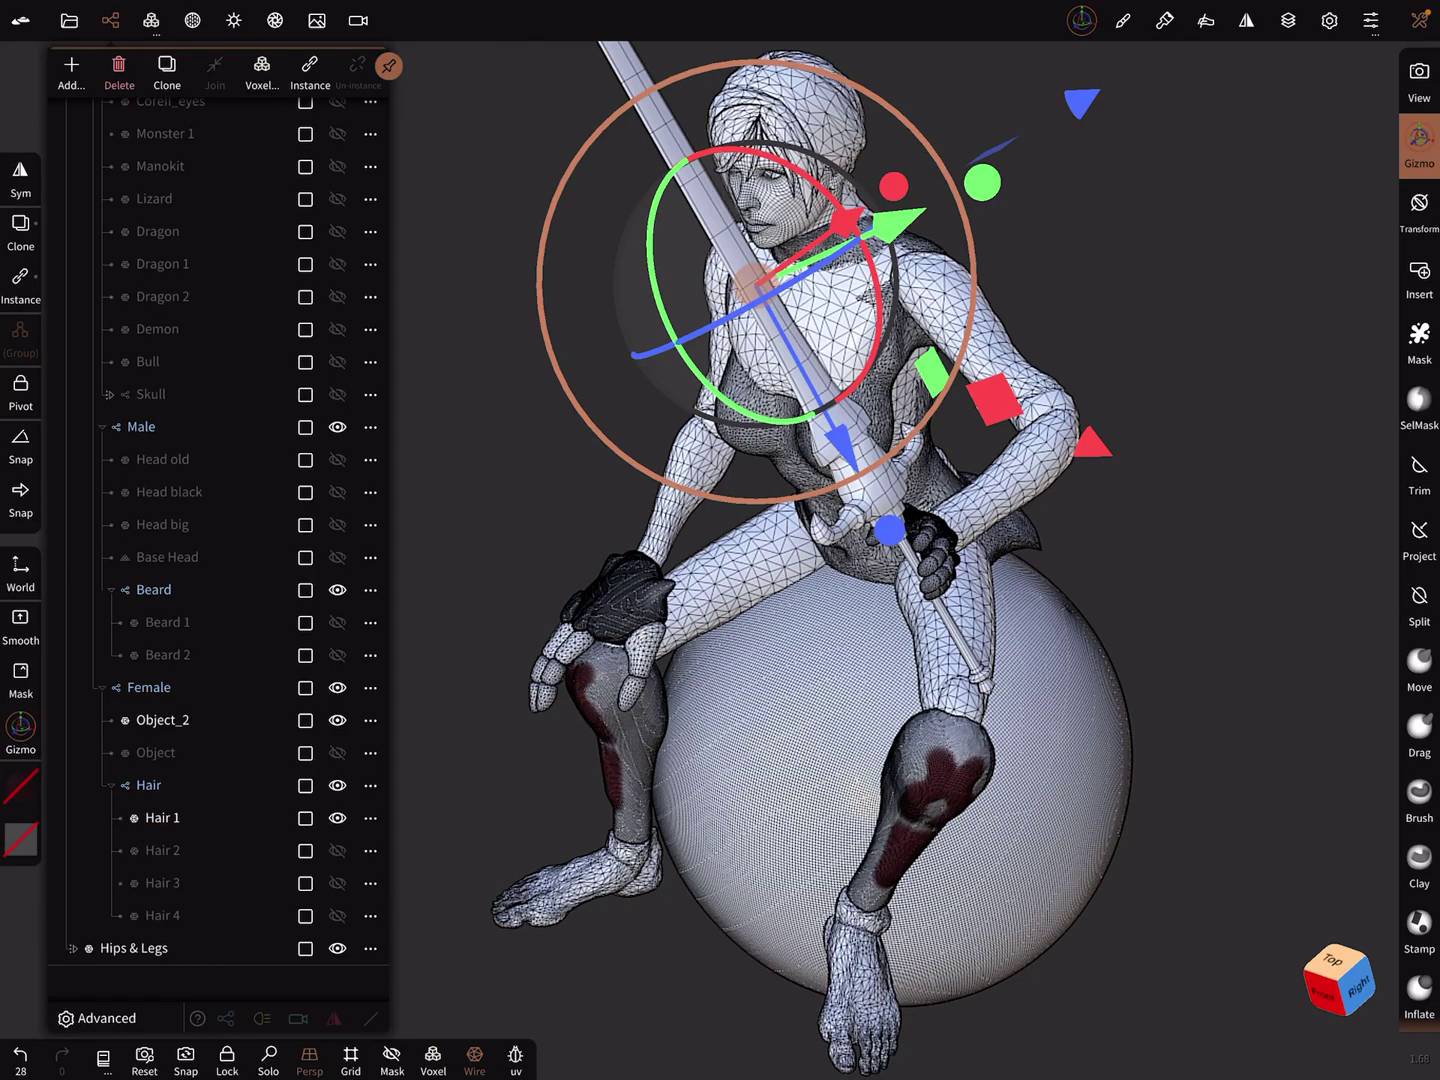
Step: Inspect the figure with Hair 1 from the side, then close the scene list
drag(1238, 507, 1125, 518)
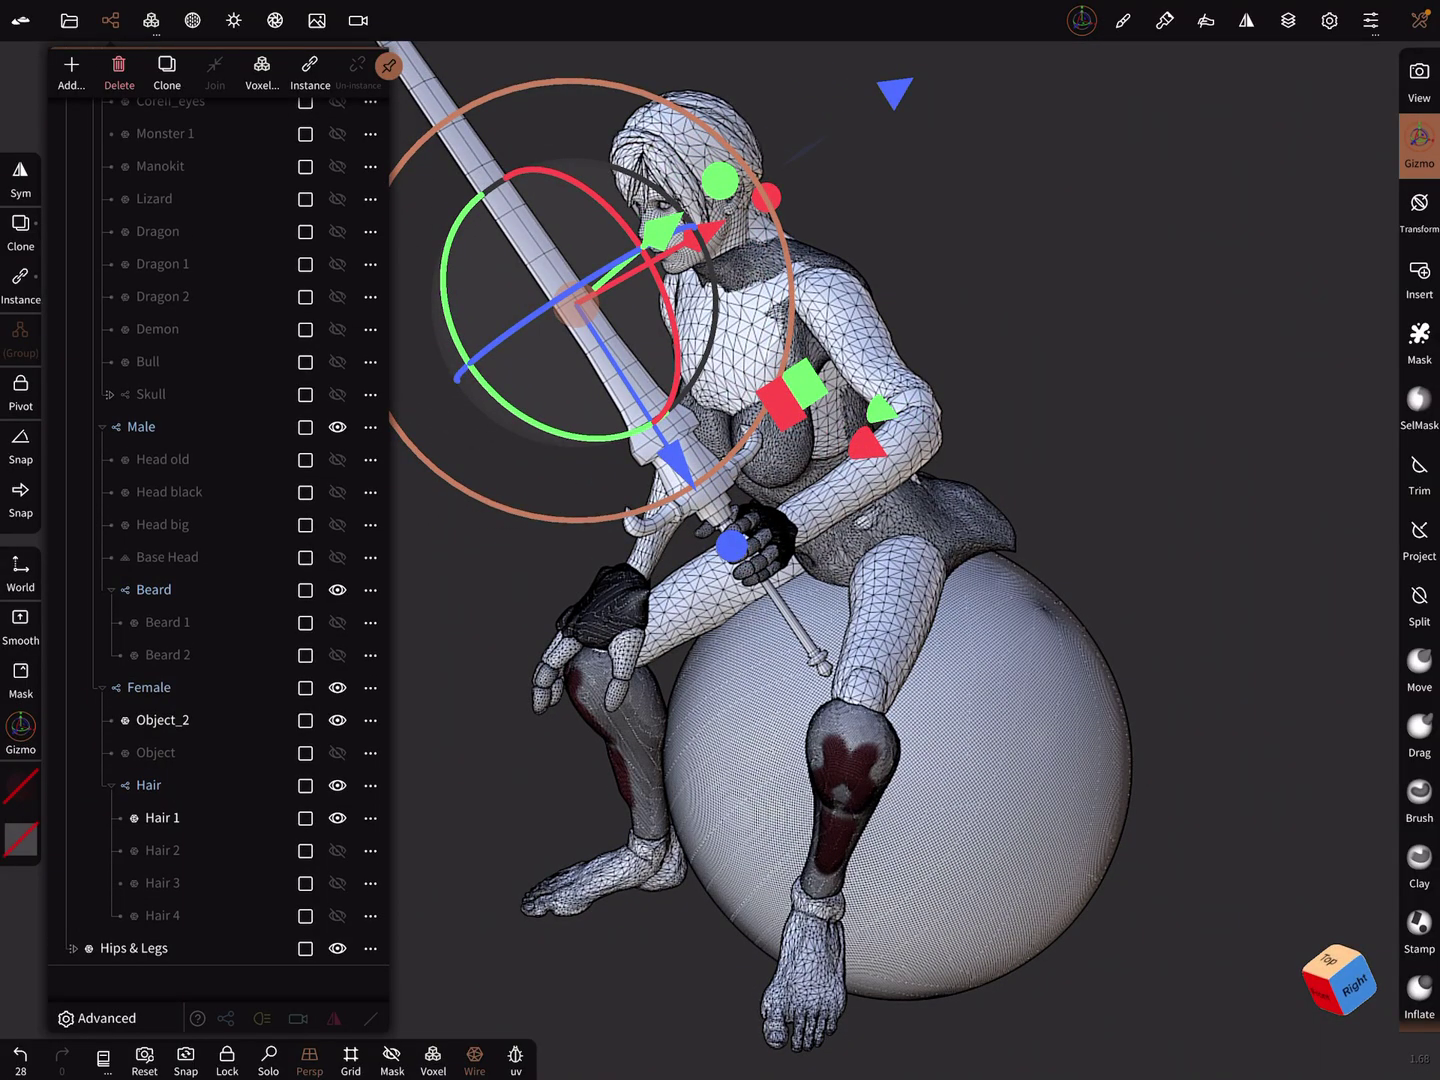
drag(1238, 506, 1069, 524)
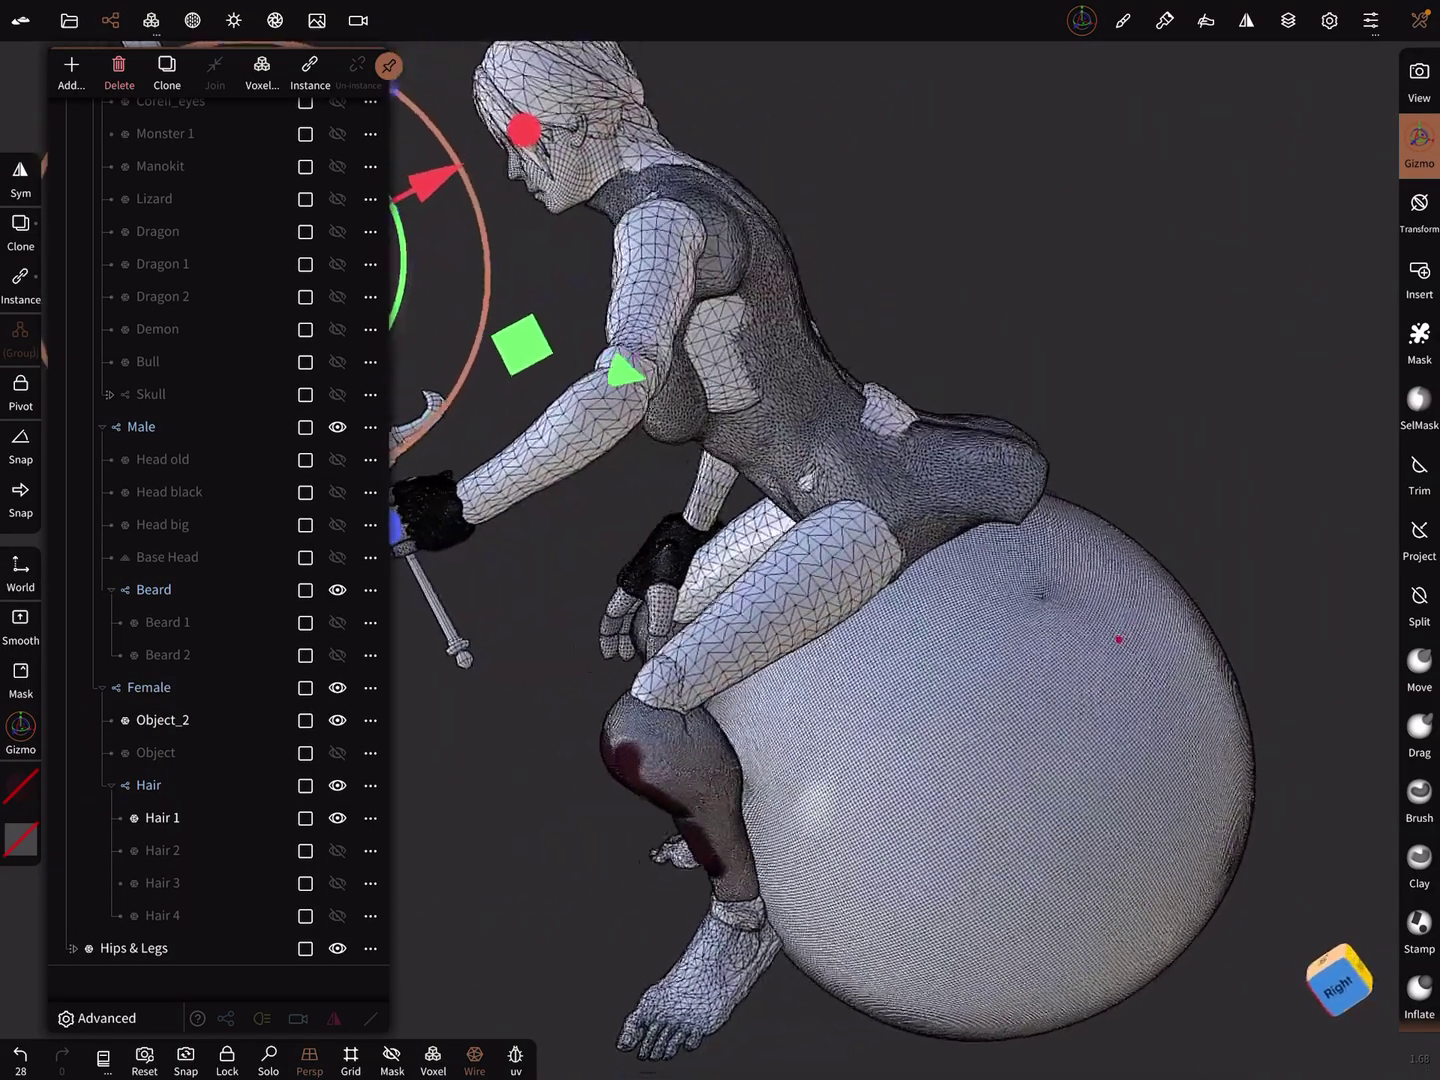
mouse_move(1294, 506)
mouse_down()
mouse_move(1204, 529)
mouse_move(1103, 455)
mouse_up()
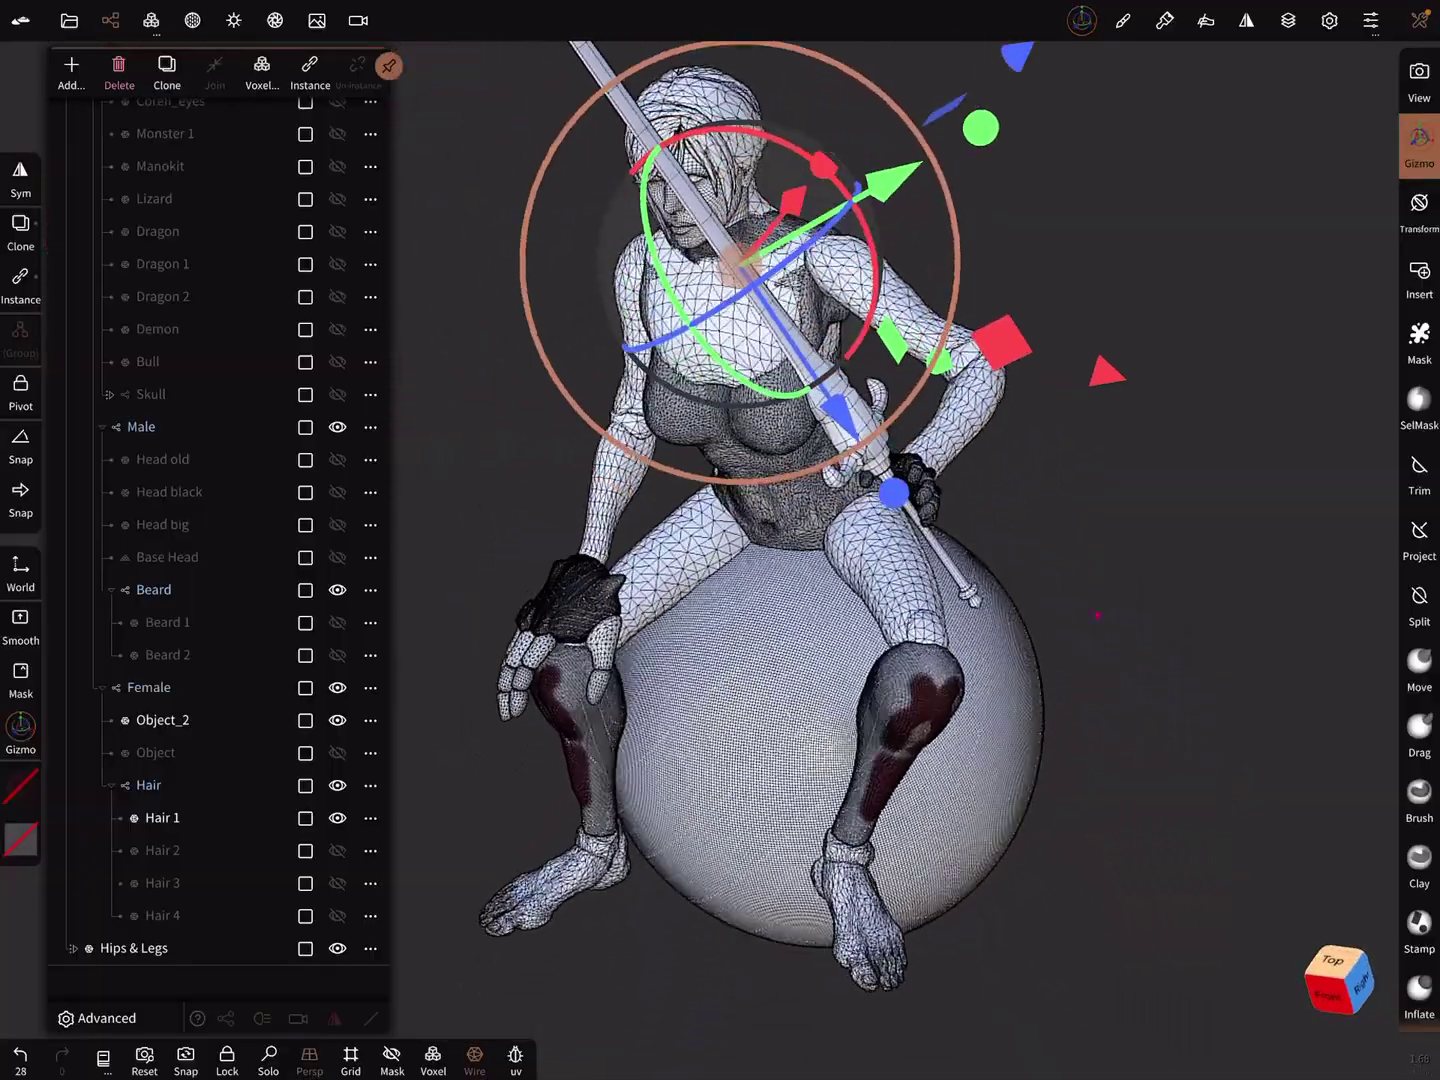
drag(765, 450, 766, 562)
click(110, 21)
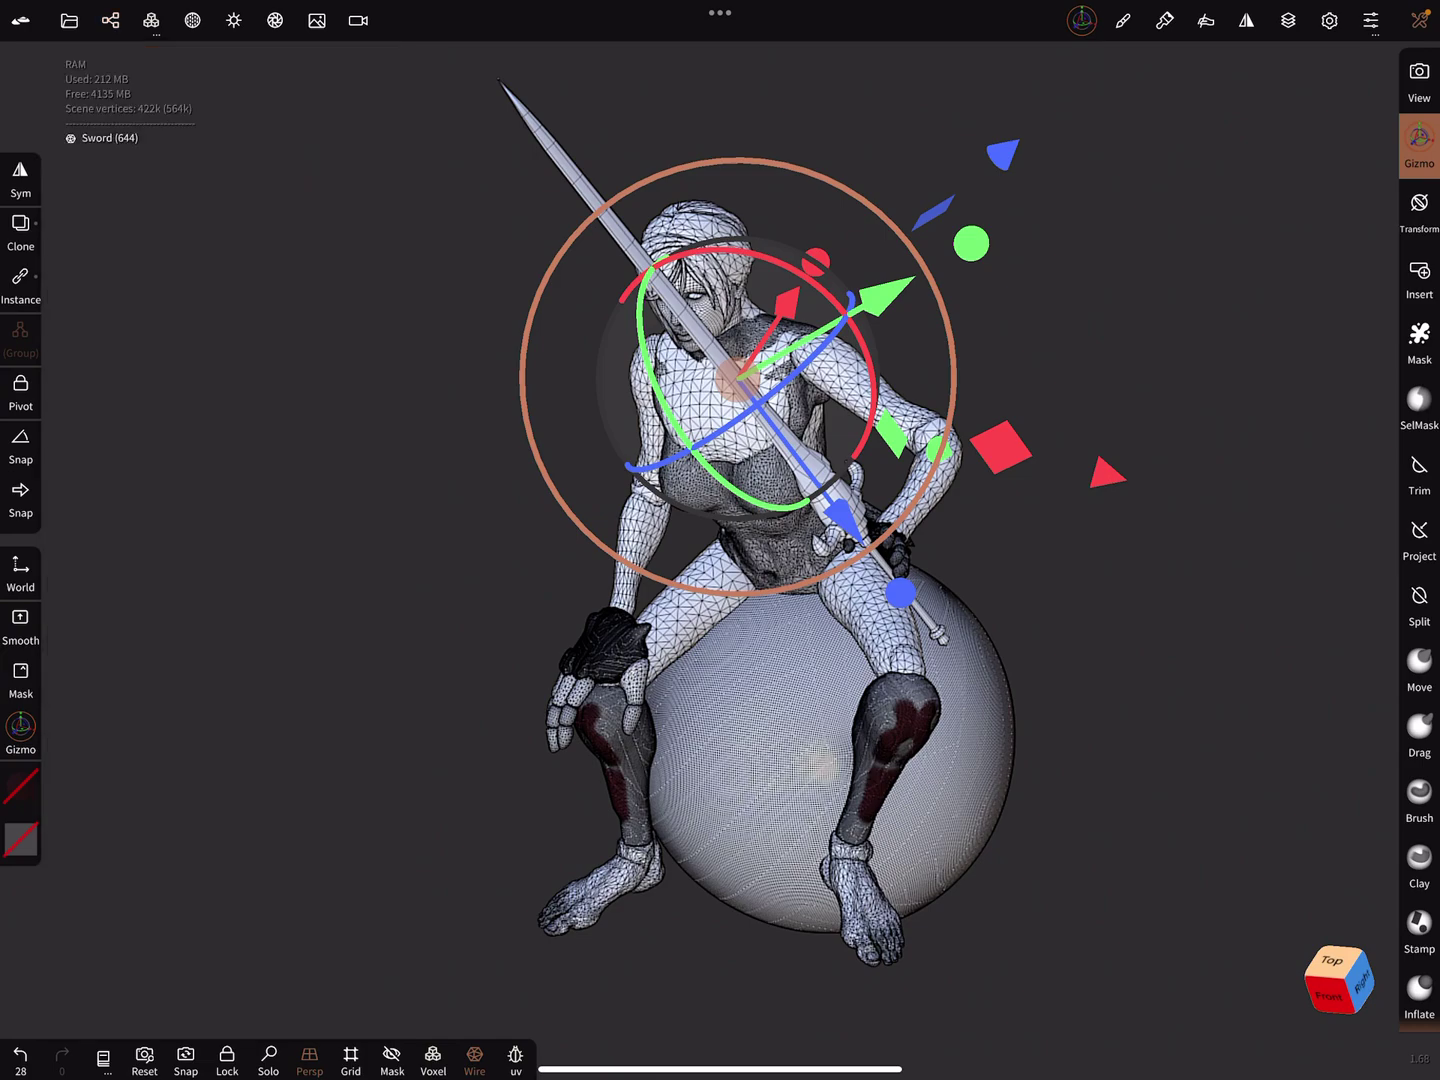
drag(1423, 540, 1237, 540)
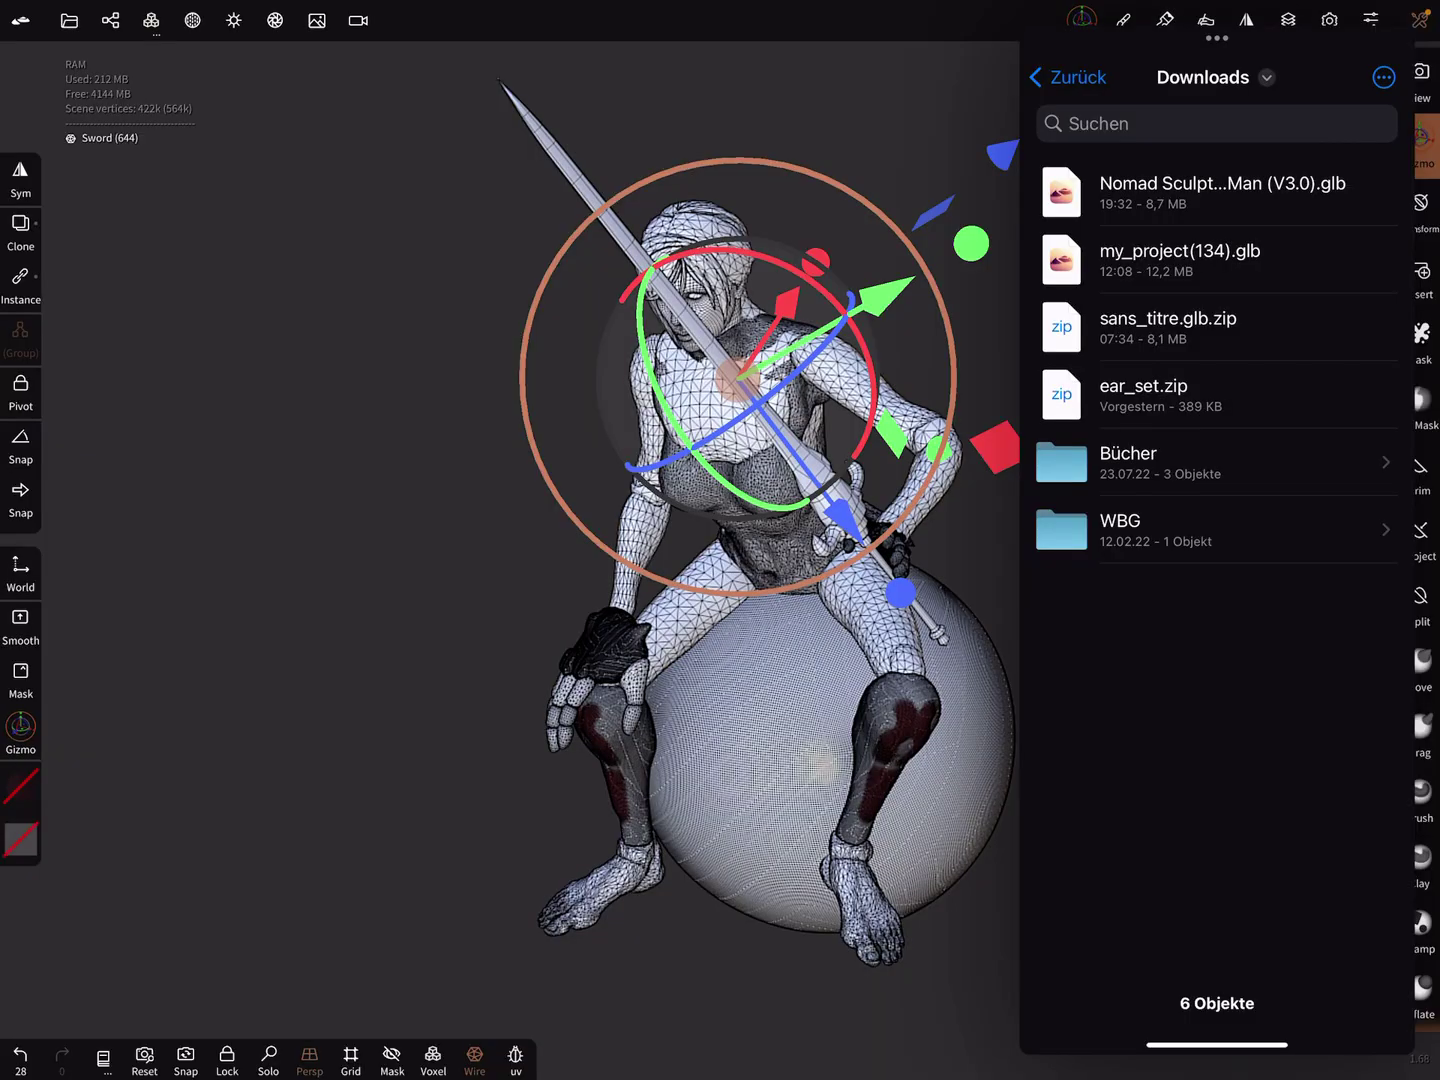
drag(1215, 540, 1429, 540)
drag(787, 563, 1013, 586)
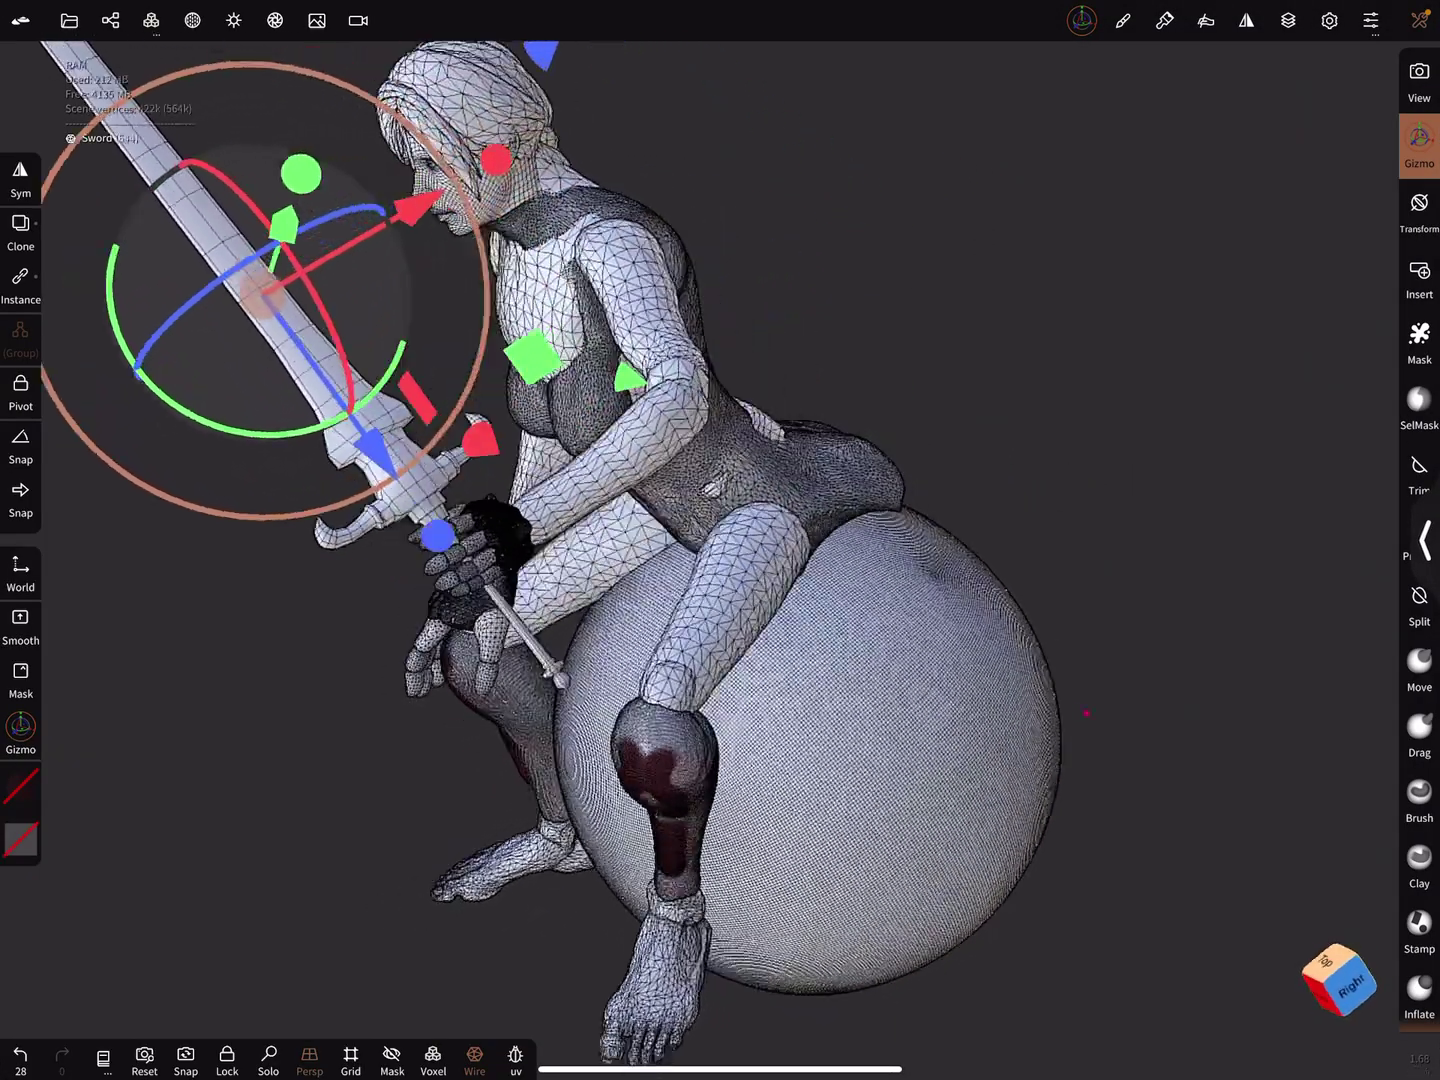
drag(1086, 712, 930, 551)
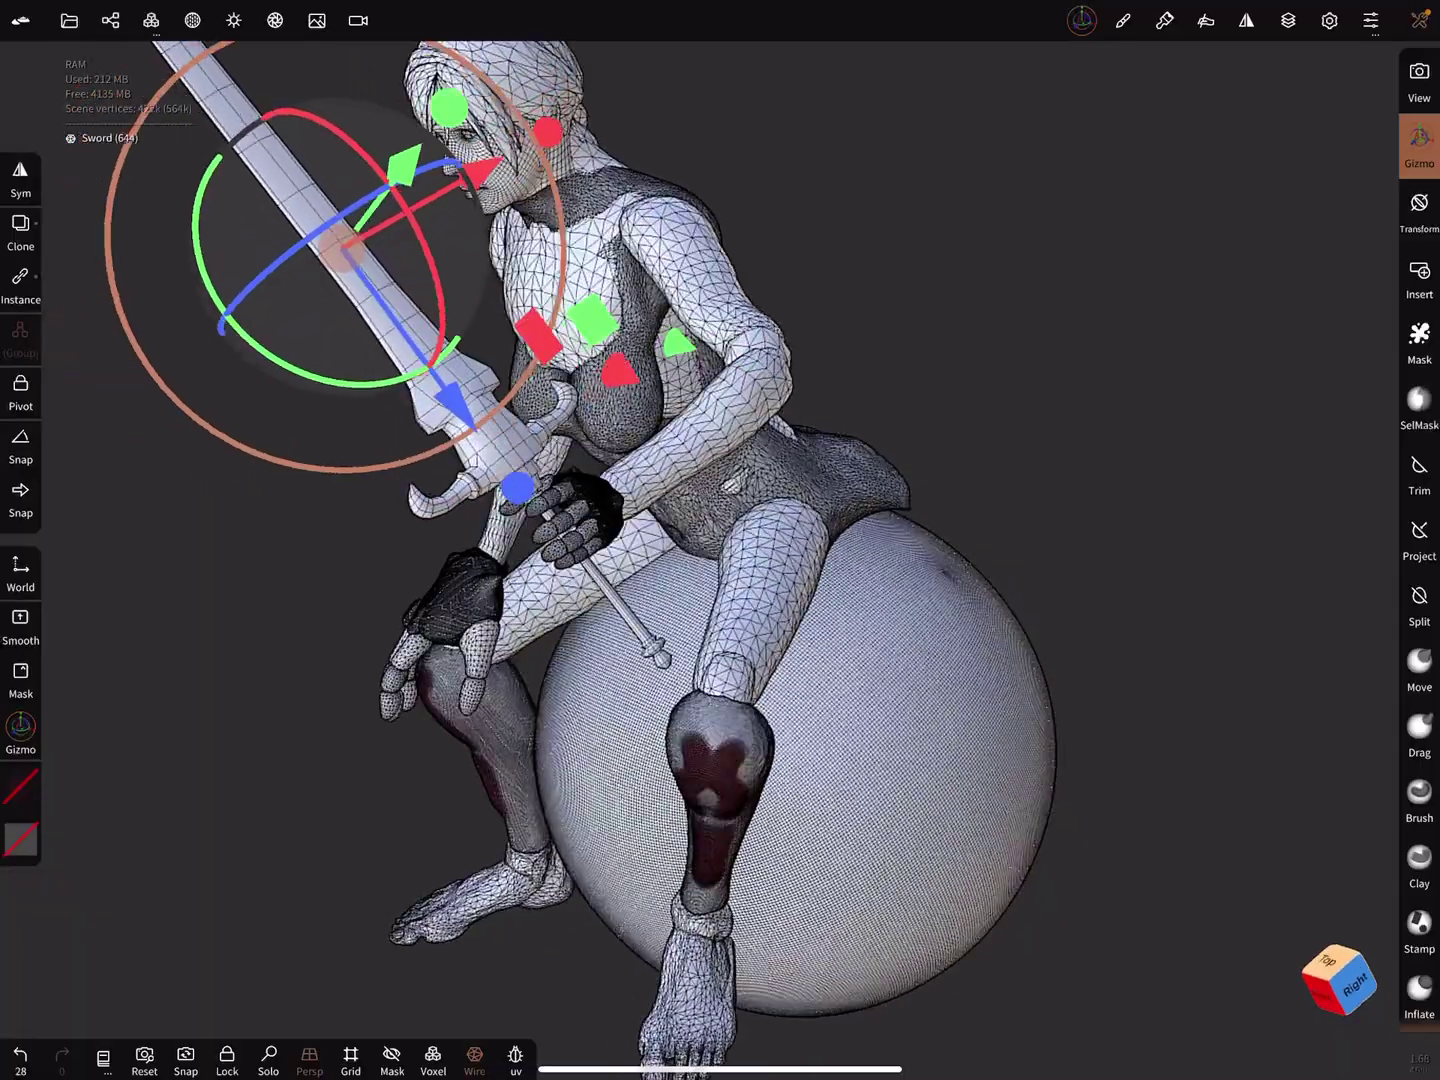
drag(1125, 675, 1012, 652)
mouse_move(1126, 675)
mouse_down()
mouse_move(991, 630)
mouse_move(990, 653)
mouse_up()
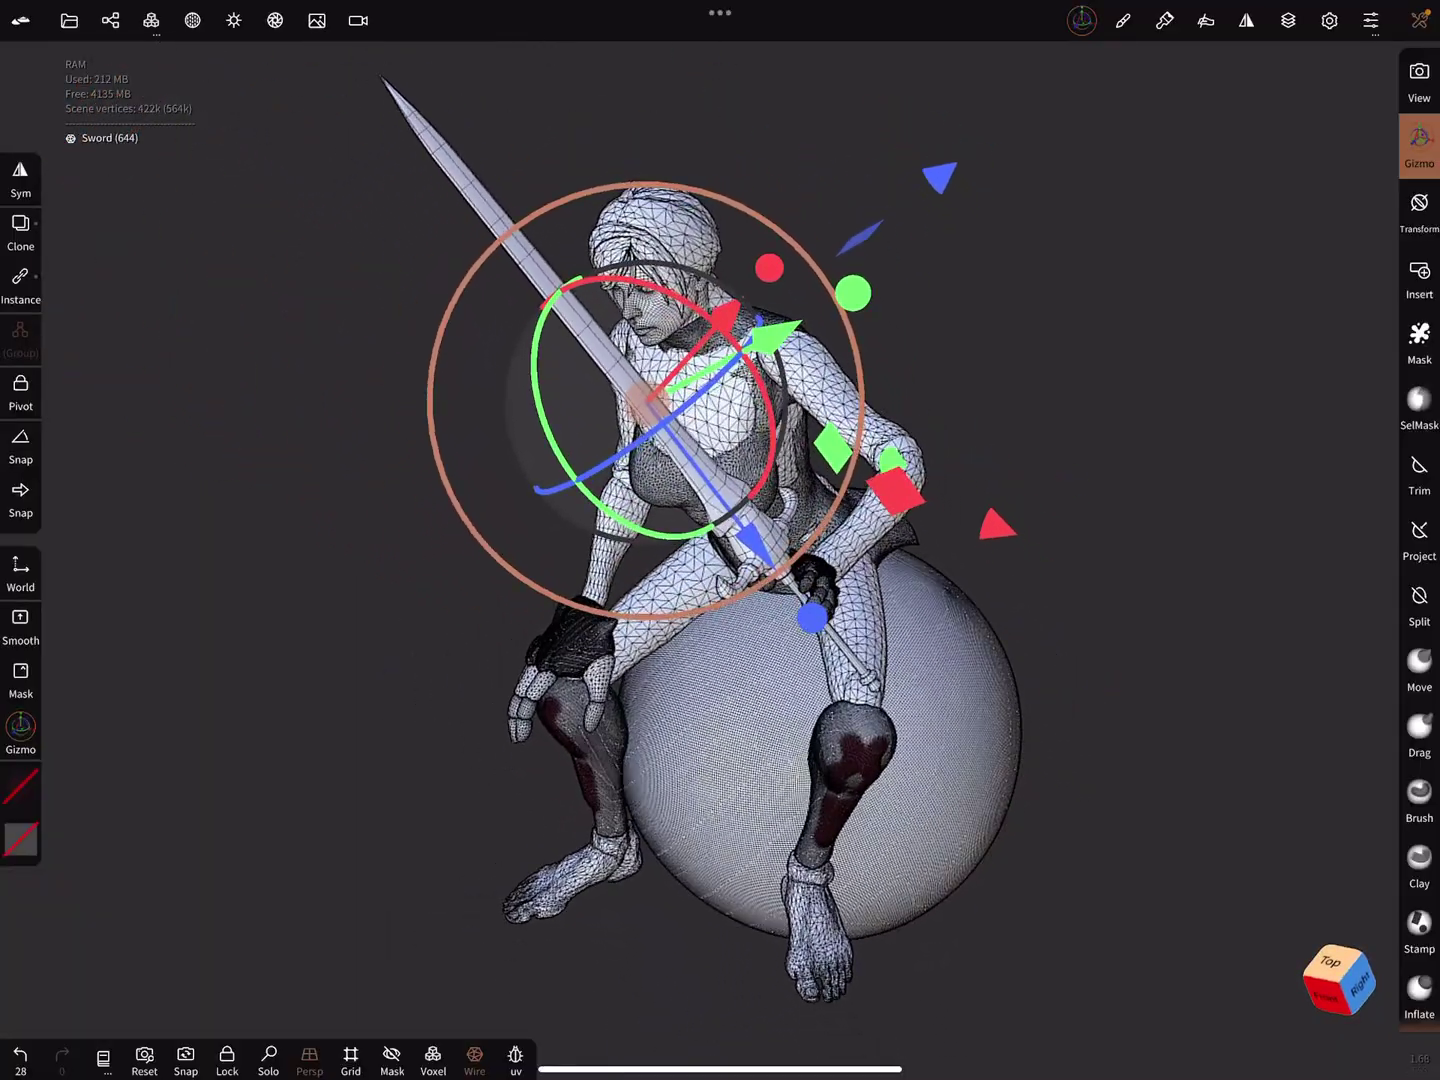